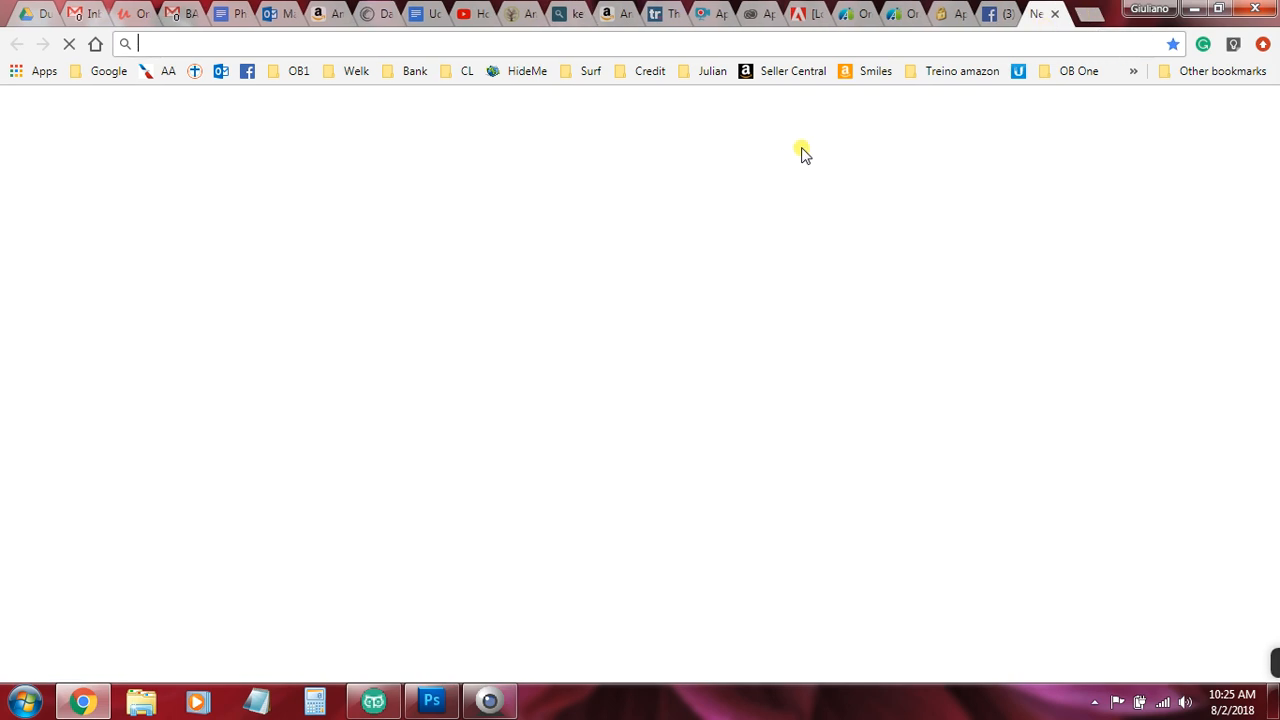
Step: Open the OB1 Church website from the OB1 bookmarks and browse through the homepage slider's slides
{"action": "left_click", "coordinate": [298, 75]}
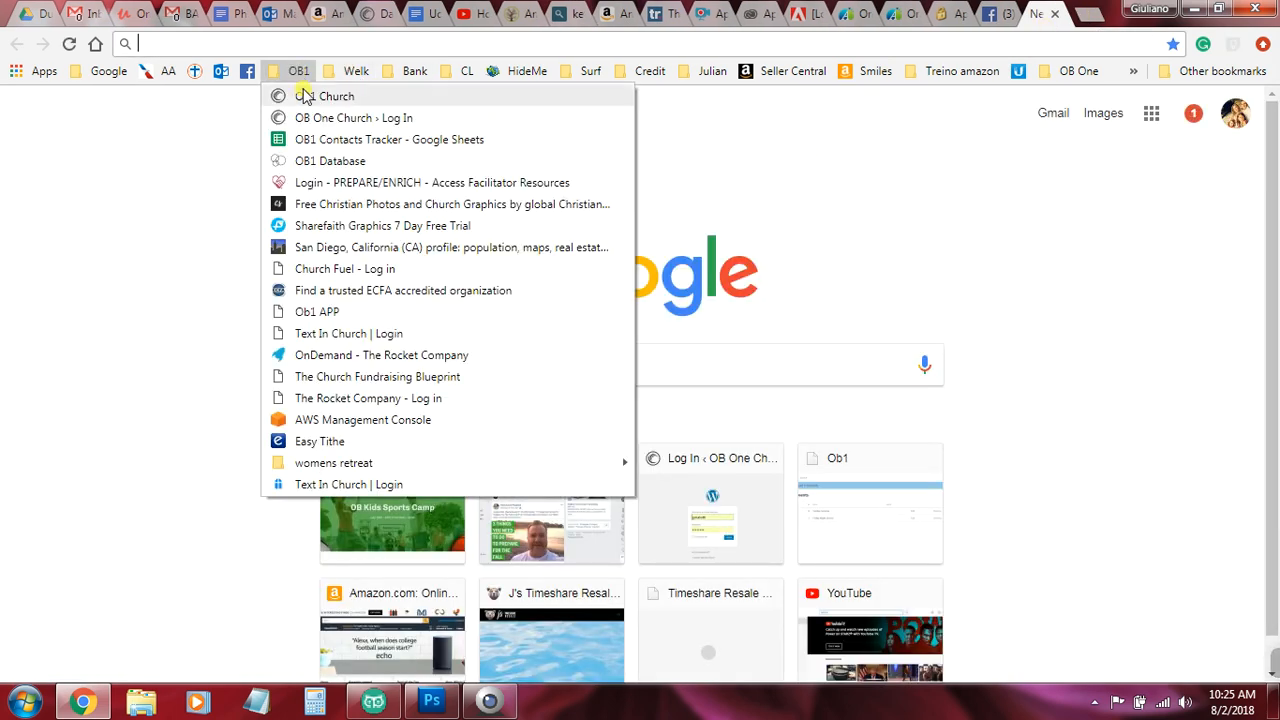
{"action": "left_click", "coordinate": [306, 91]}
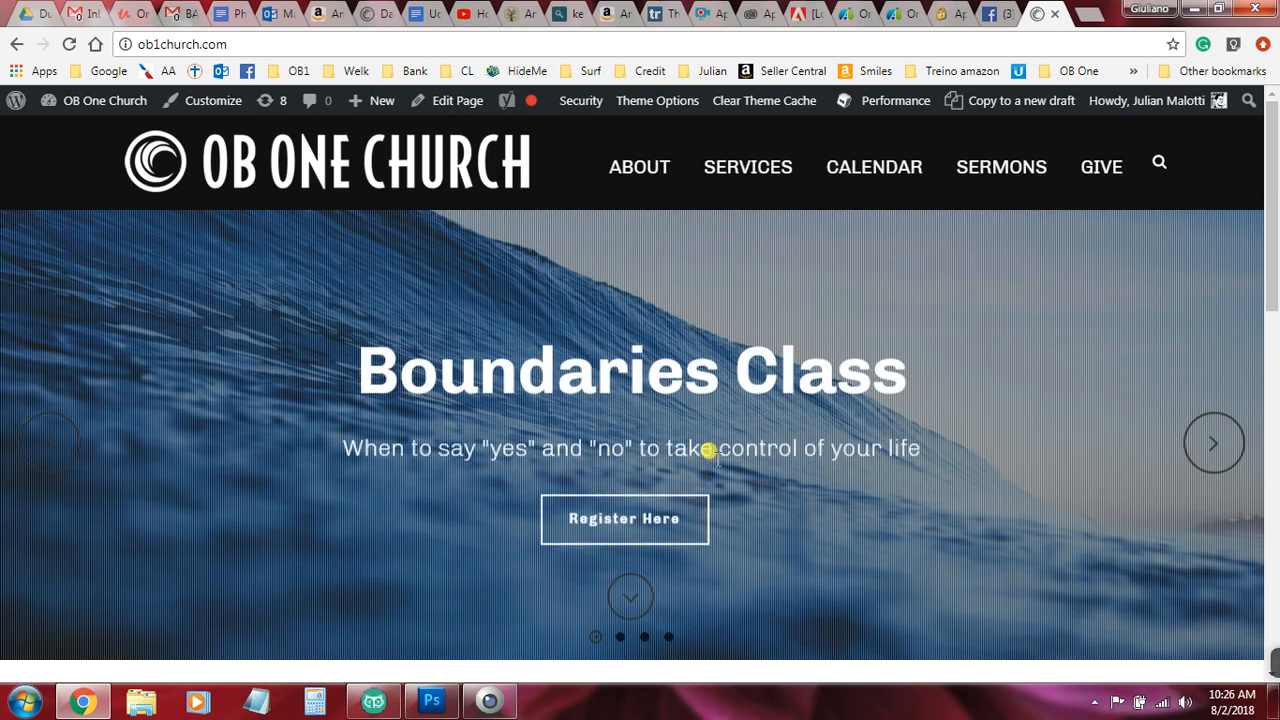
{"action": "left_click", "coordinate": [1213, 447]}
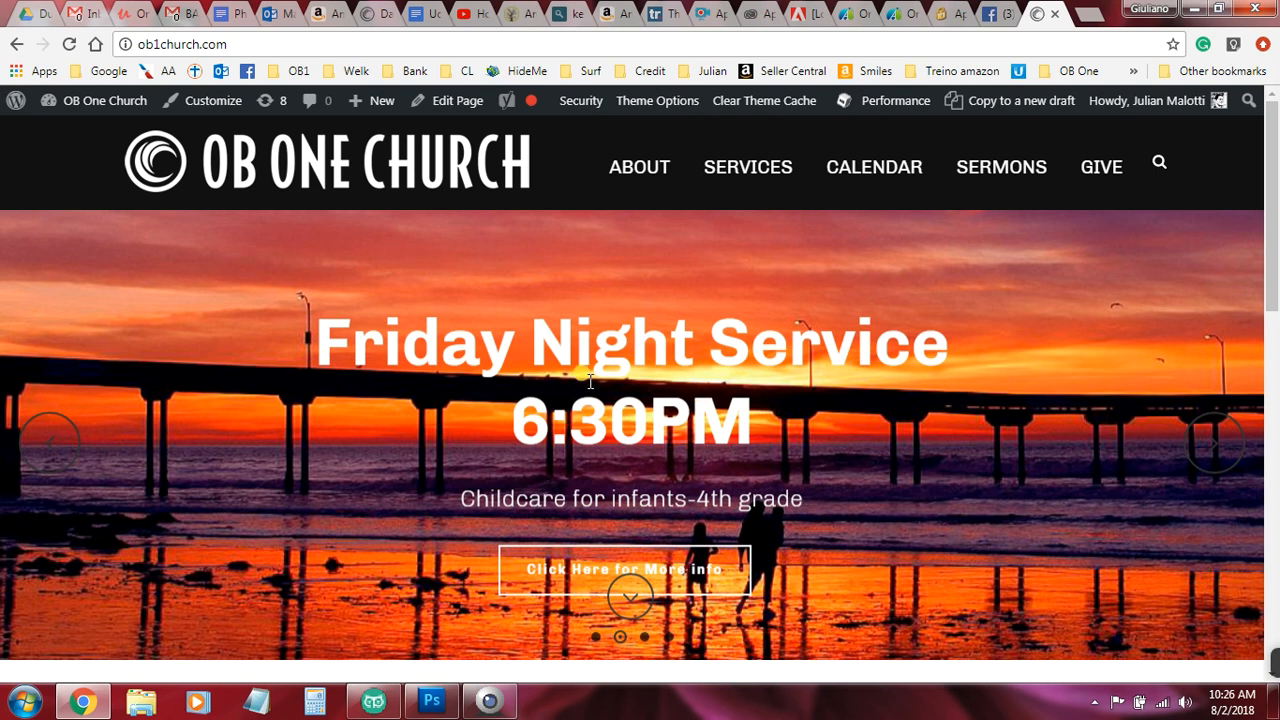
{"action": "left_click", "coordinate": [1213, 447]}
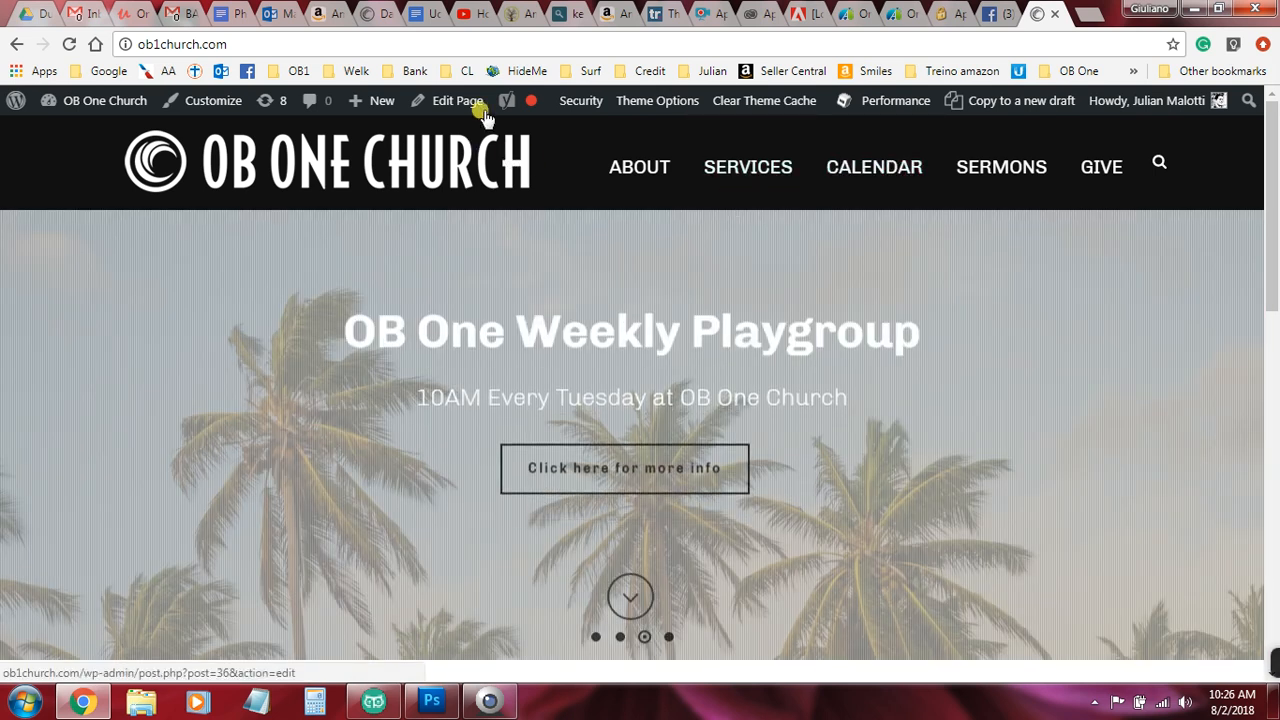
Step: Switch to the site's WordPress dashboard and open the list of all Edge Slider slides
{"action": "left_click", "coordinate": [375, 22]}
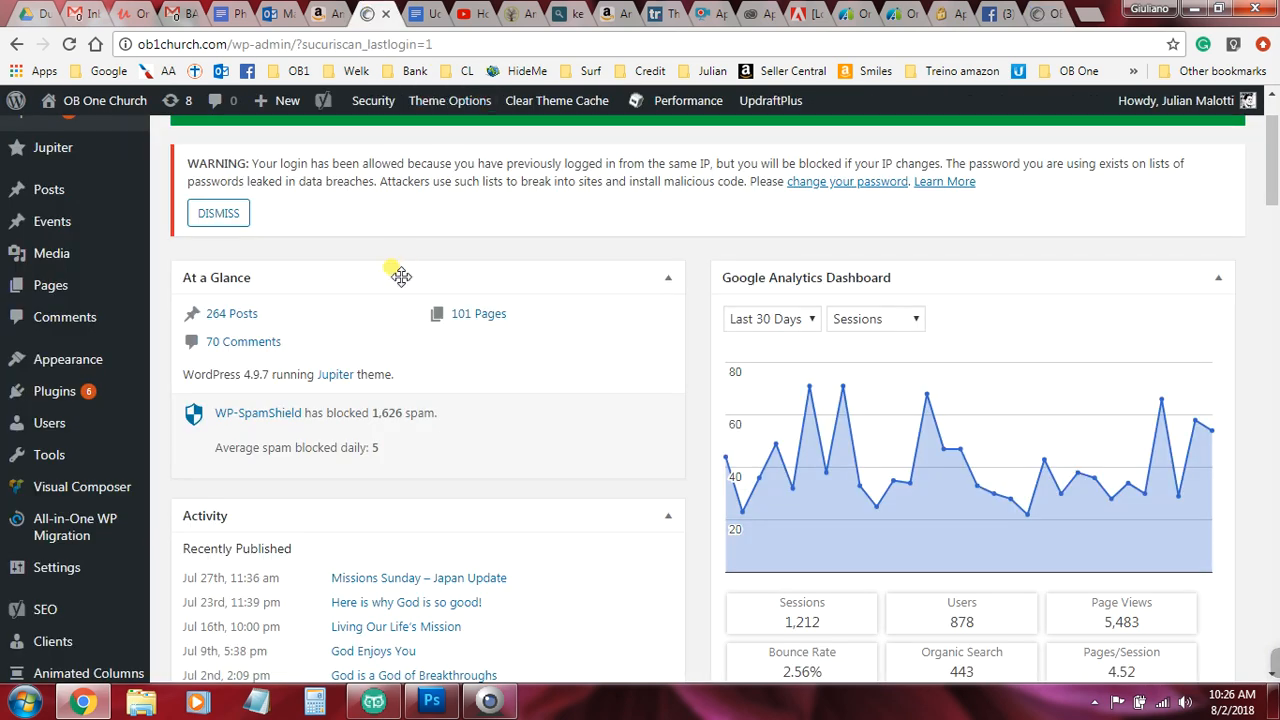
{"action": "scroll", "coordinate": [402, 276], "scroll_direction": "up", "scroll_amount": 1}
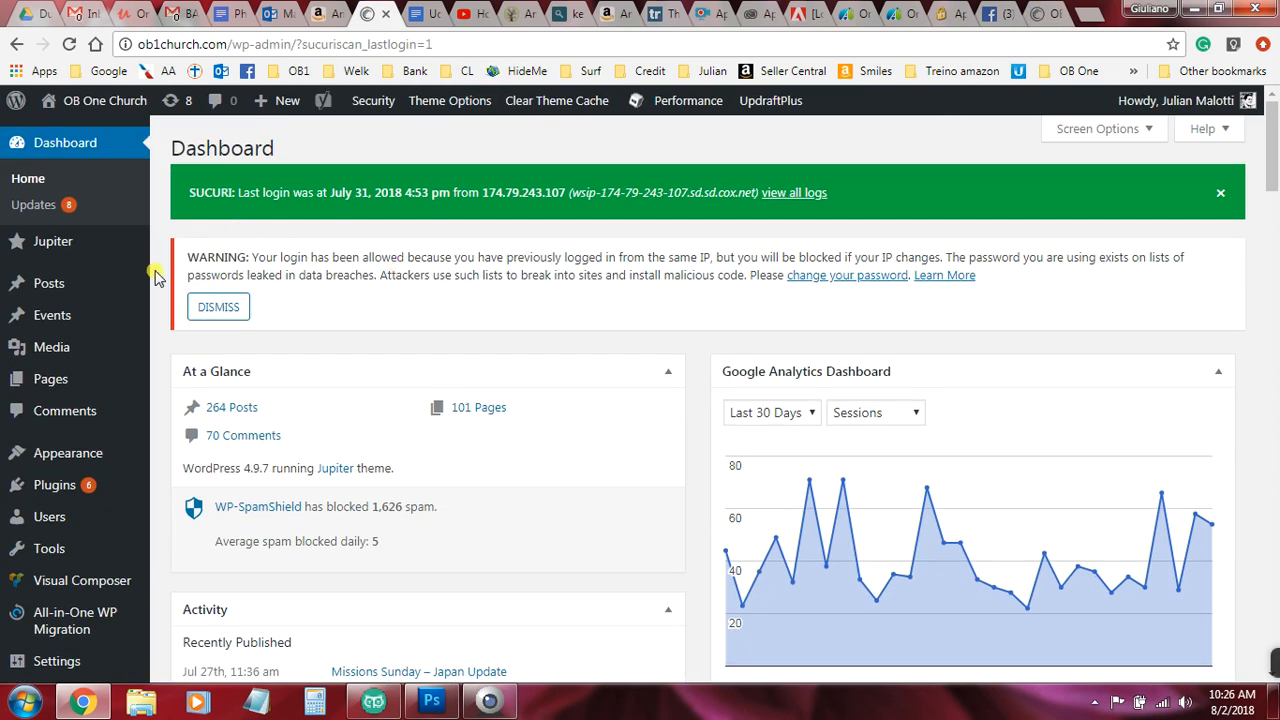
{"action": "scroll", "coordinate": [155, 278], "scroll_direction": "down", "scroll_amount": 6}
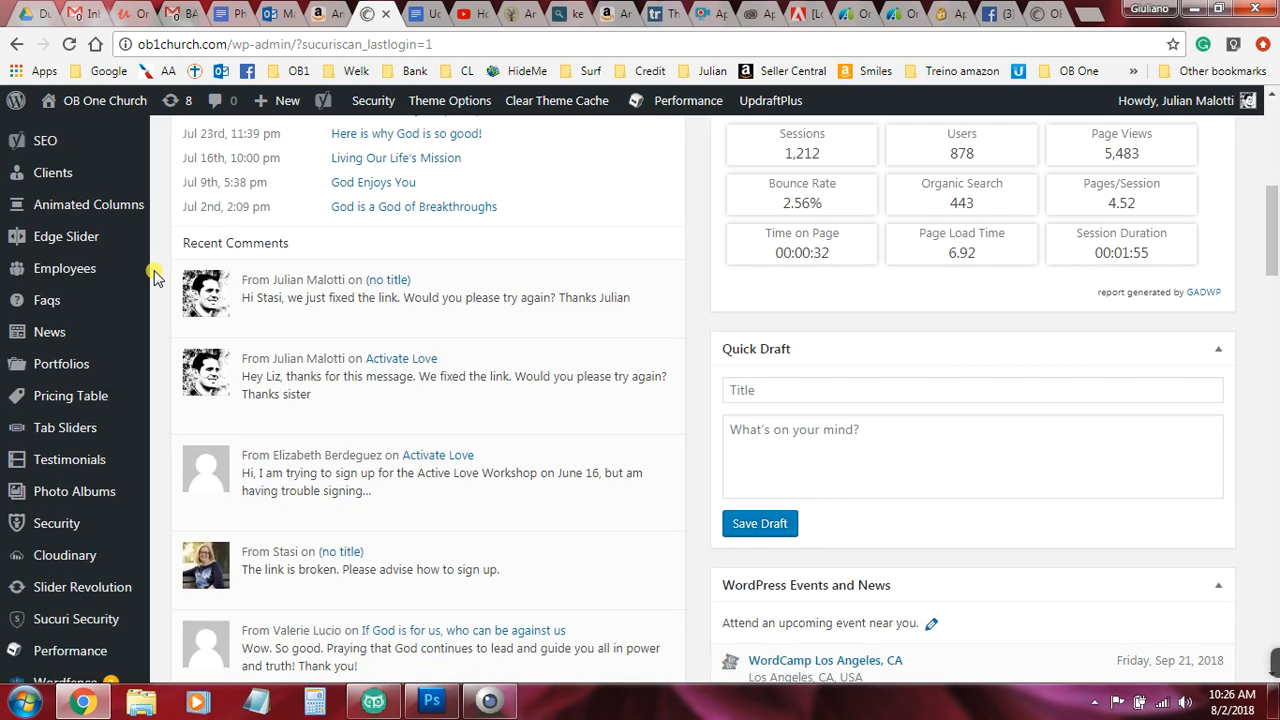
{"action": "mouse_move", "coordinate": [64, 237]}
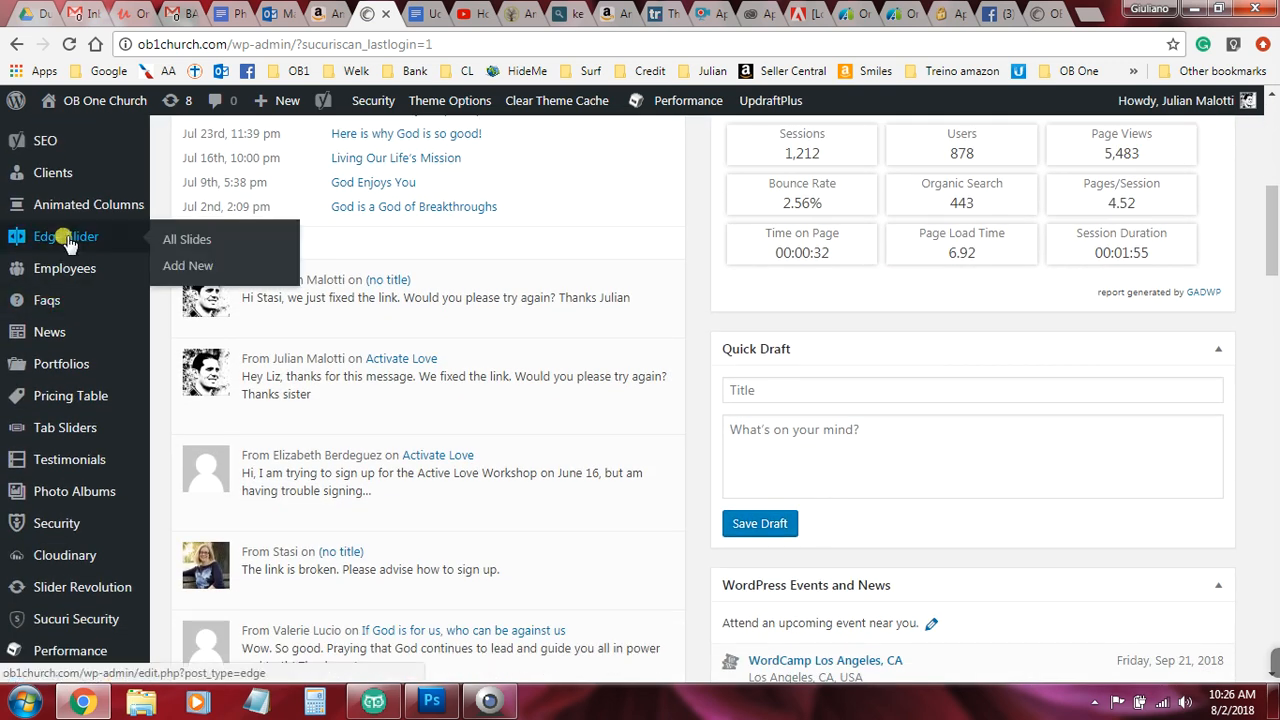
{"action": "left_click", "coordinate": [178, 241]}
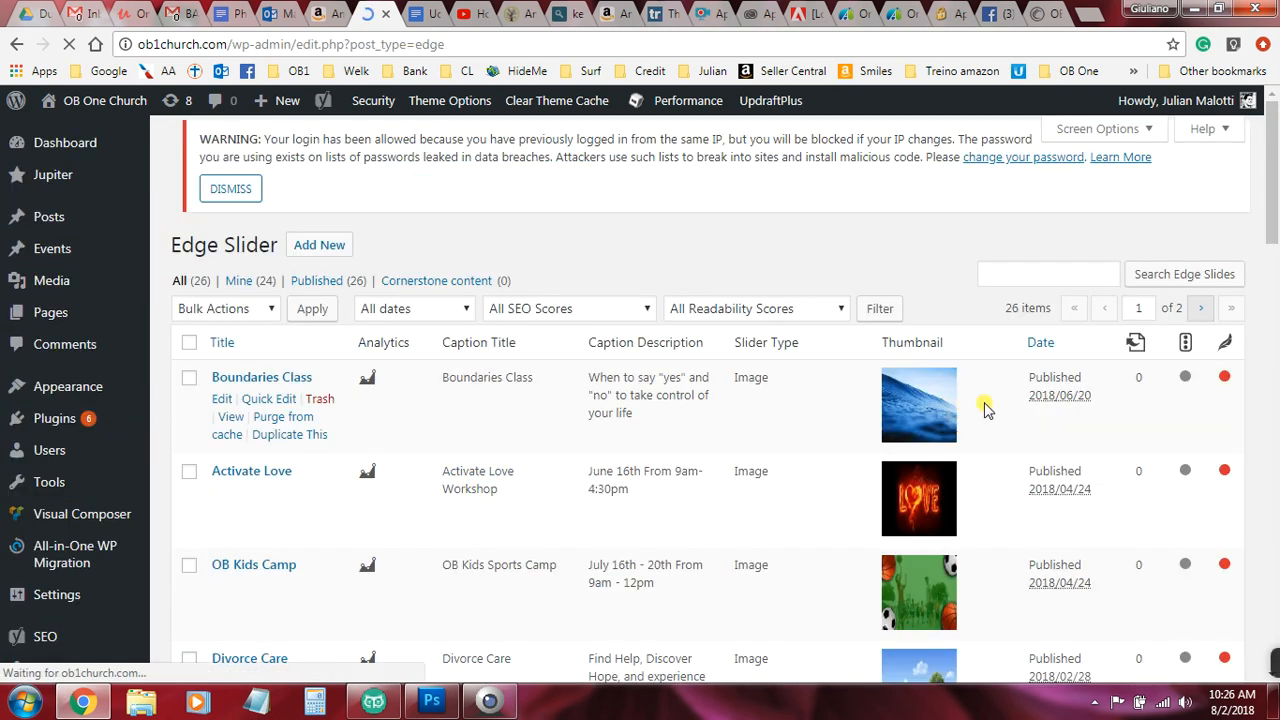
Step: Look through the Edge Slider list for an existing slide suitable for reuse, checking titles, captions and thumbnails
{"action": "scroll", "coordinate": [1000, 410], "scroll_direction": "down", "scroll_amount": 1}
{"action": "scroll", "coordinate": [1000, 410], "scroll_direction": "down", "scroll_amount": 1}
{"action": "scroll", "coordinate": [1000, 400], "scroll_direction": "up", "scroll_amount": 1}
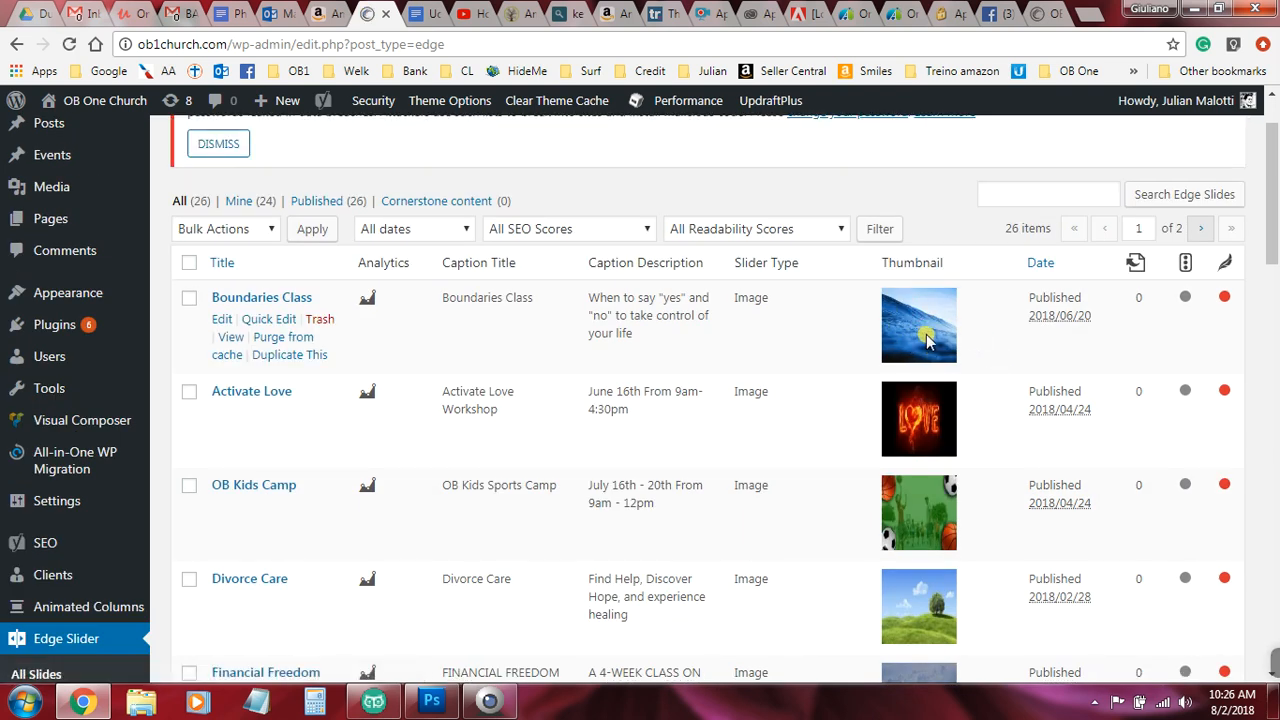
{"action": "scroll", "coordinate": [997, 347], "scroll_direction": "down", "scroll_amount": 1}
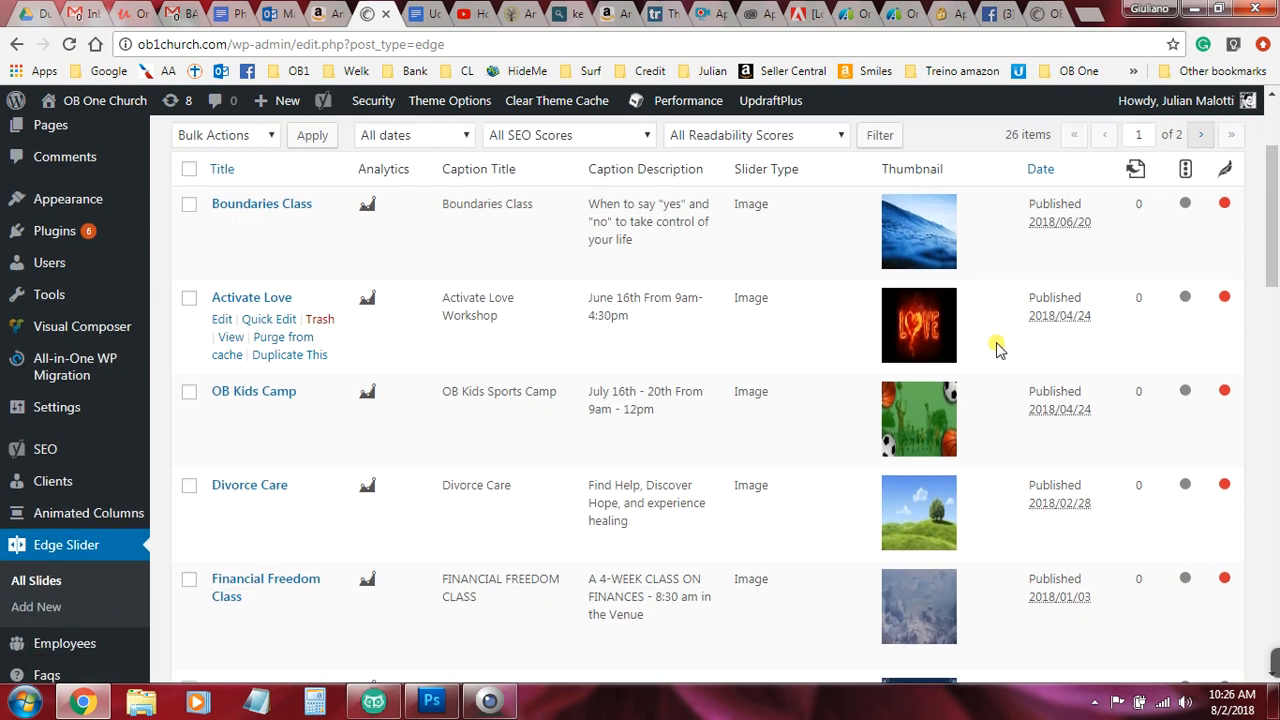
{"action": "scroll", "coordinate": [997, 347], "scroll_direction": "down", "scroll_amount": 1}
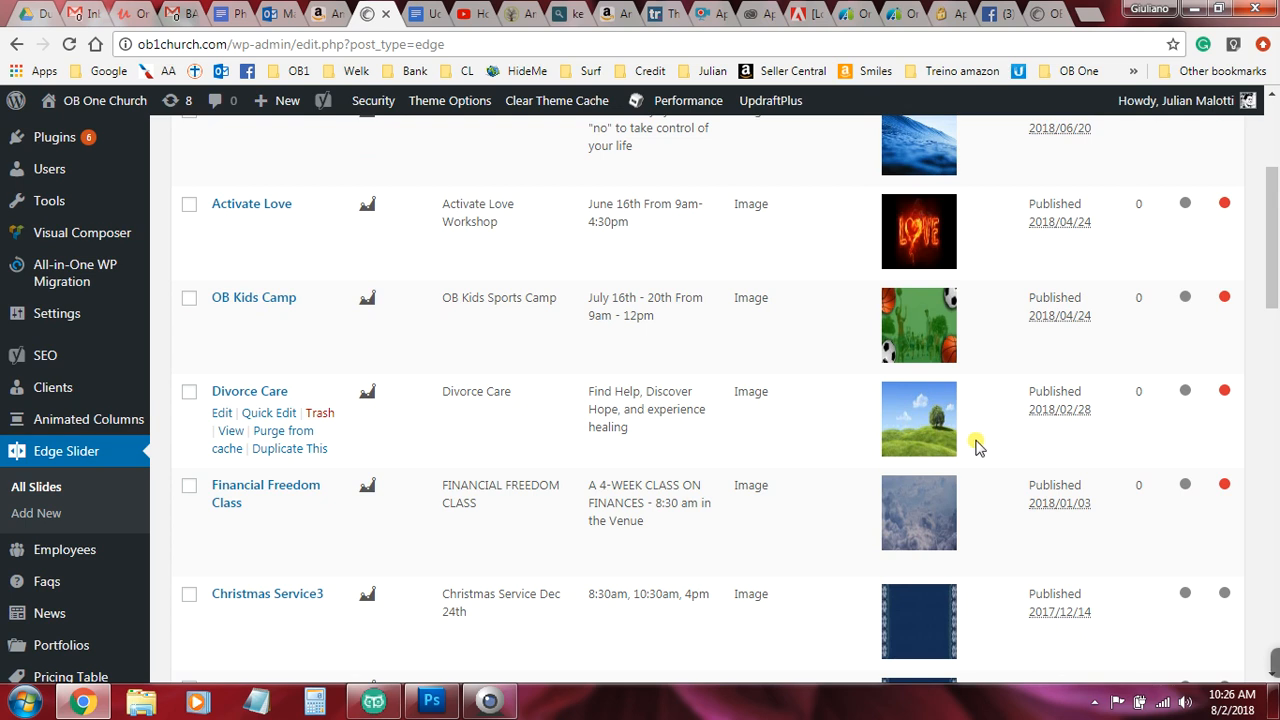
{"action": "scroll", "coordinate": [980, 447], "scroll_direction": "down", "scroll_amount": 5}
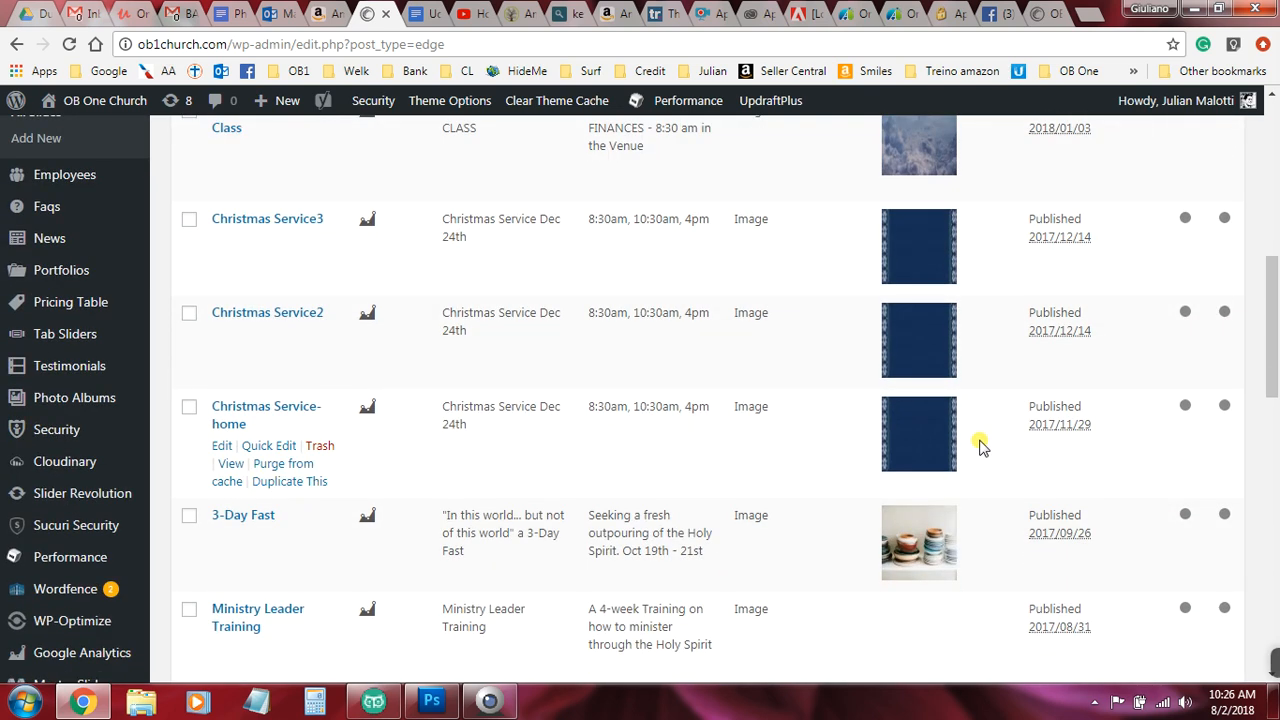
{"action": "scroll", "coordinate": [980, 447], "scroll_direction": "down", "scroll_amount": 5}
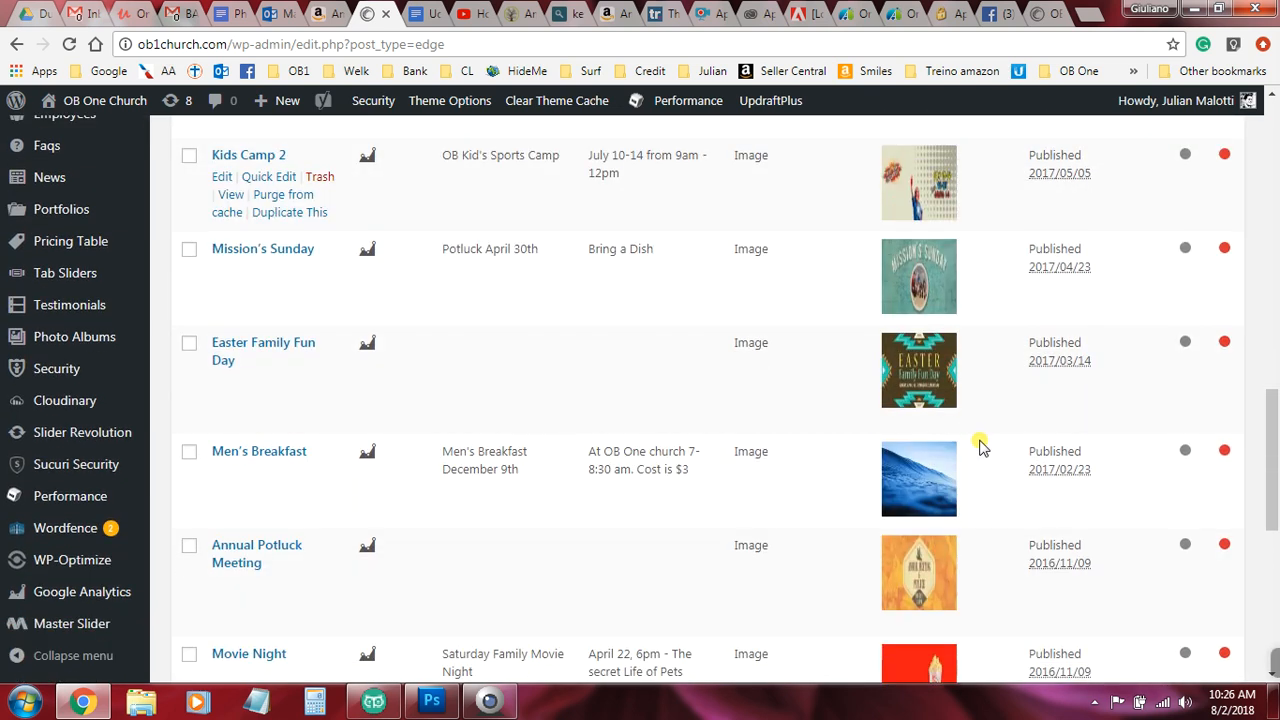
{"action": "scroll", "coordinate": [980, 447], "scroll_direction": "down", "scroll_amount": 3}
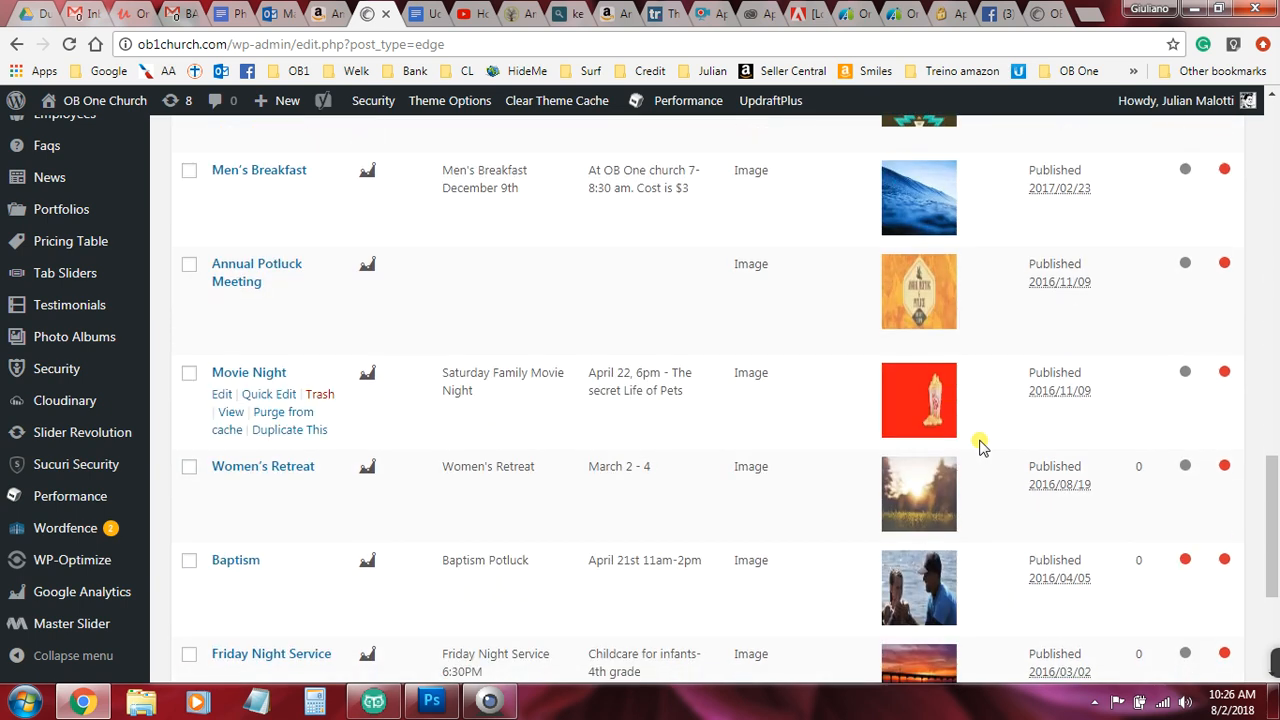
{"action": "scroll", "coordinate": [980, 447], "scroll_direction": "up", "scroll_amount": 7}
{"action": "scroll", "coordinate": [980, 447], "scroll_direction": "down", "scroll_amount": 3}
{"action": "scroll", "coordinate": [980, 447], "scroll_direction": "down", "scroll_amount": 7}
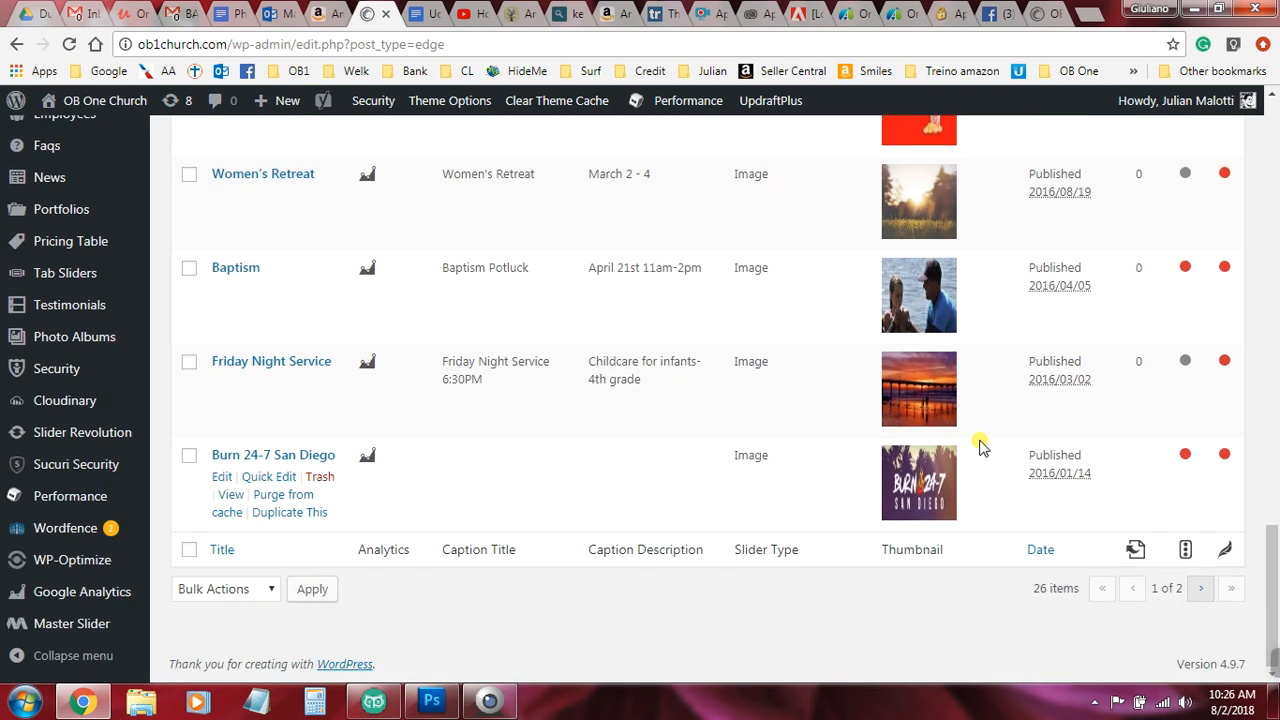
{"action": "scroll", "coordinate": [980, 447], "scroll_direction": "up", "scroll_amount": 1}
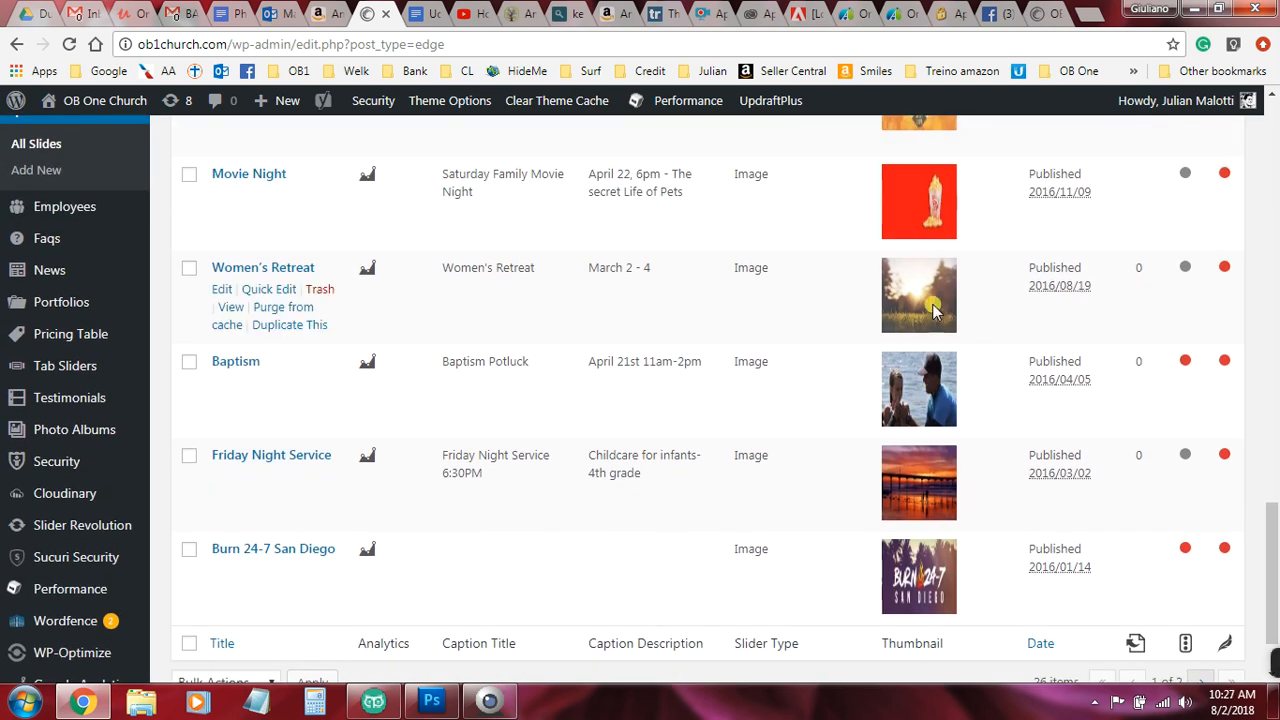
{"action": "scroll", "coordinate": [989, 449], "scroll_direction": "up", "scroll_amount": 15}
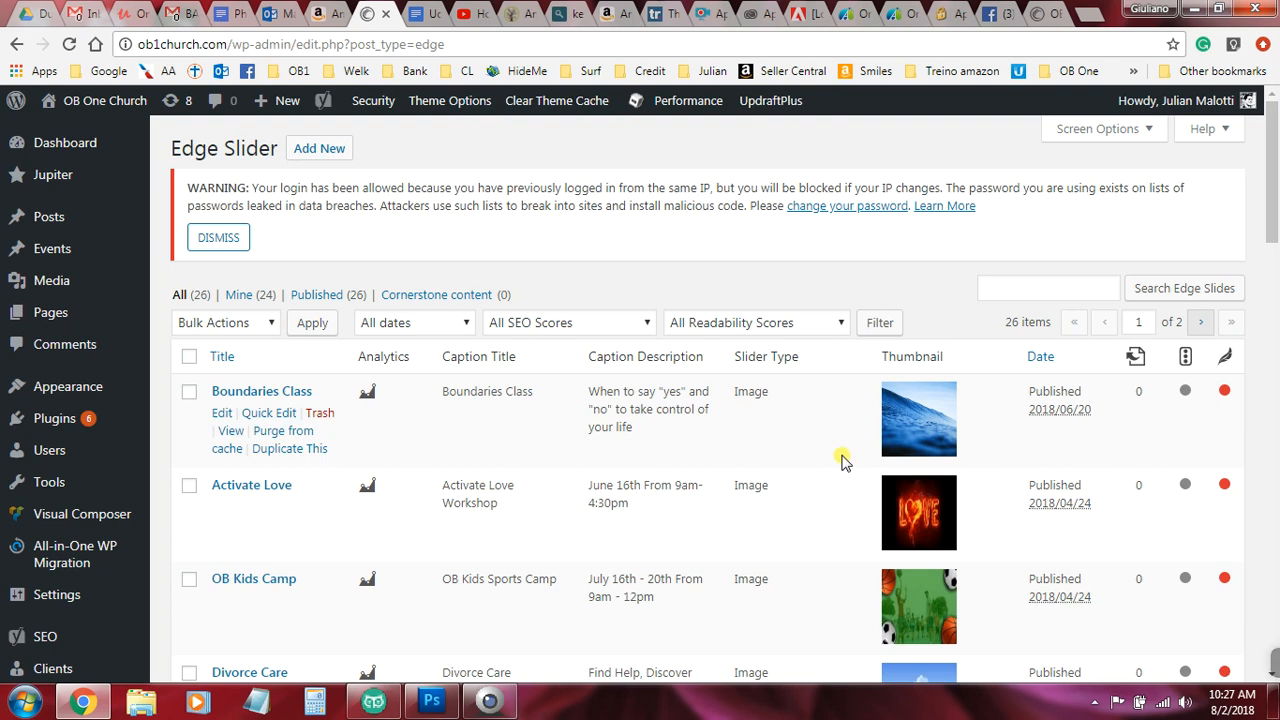
{"action": "scroll", "coordinate": [950, 475], "scroll_direction": "down", "scroll_amount": 1}
{"action": "scroll", "coordinate": [950, 473], "scroll_direction": "down", "scroll_amount": 8}
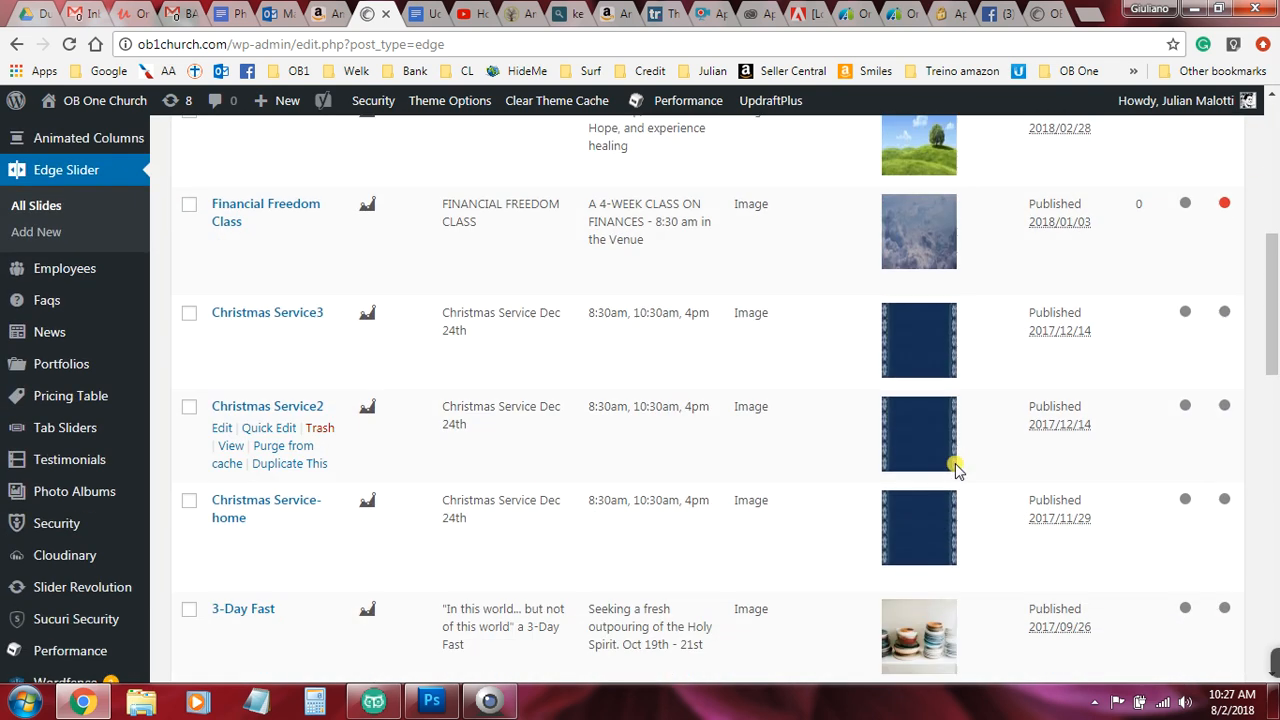
{"action": "scroll", "coordinate": [955, 470], "scroll_direction": "down", "scroll_amount": 6}
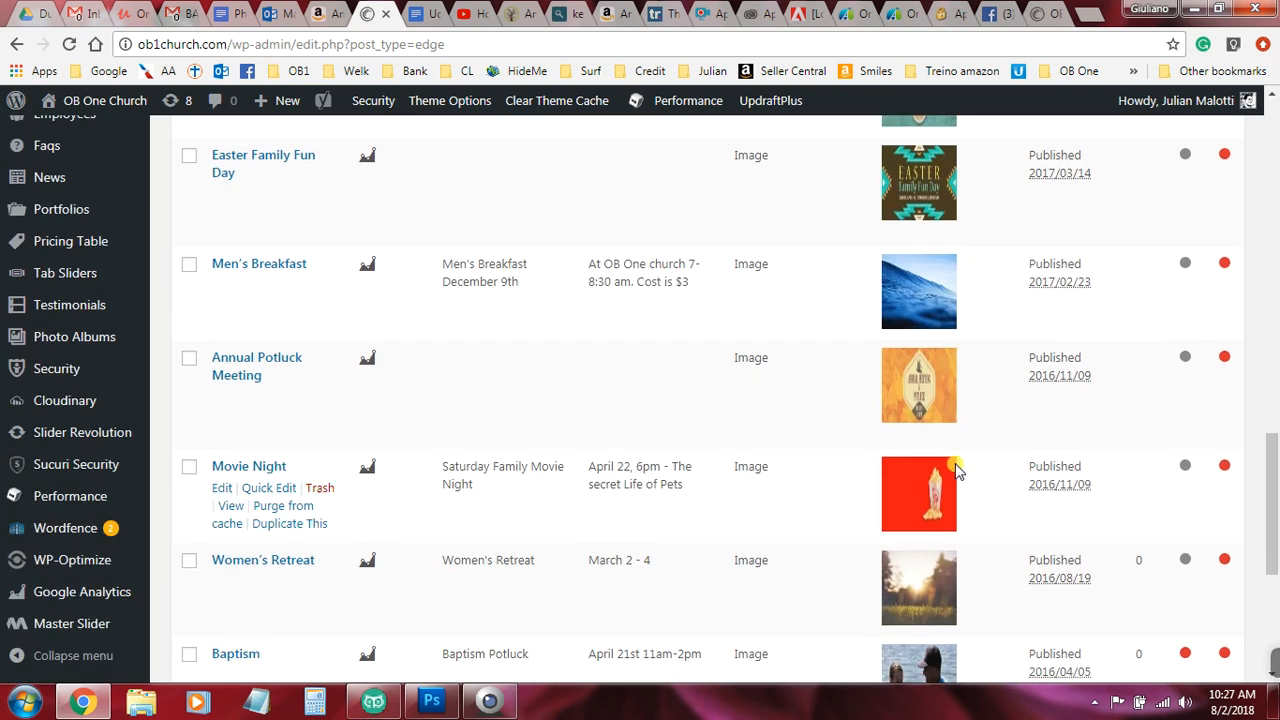
{"action": "scroll", "coordinate": [955, 470], "scroll_direction": "down", "scroll_amount": 5}
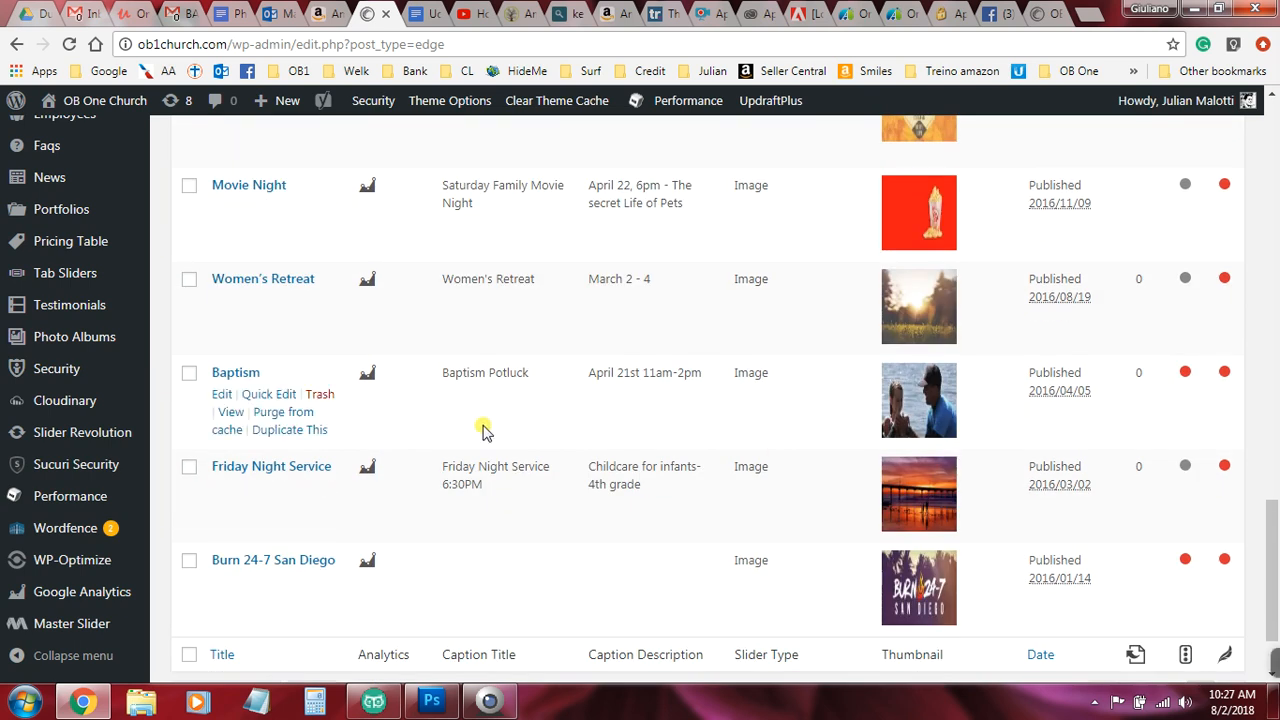
Step: Open the Baptism slide for editing from the Edge Slider list
{"action": "left_click", "coordinate": [221, 395]}
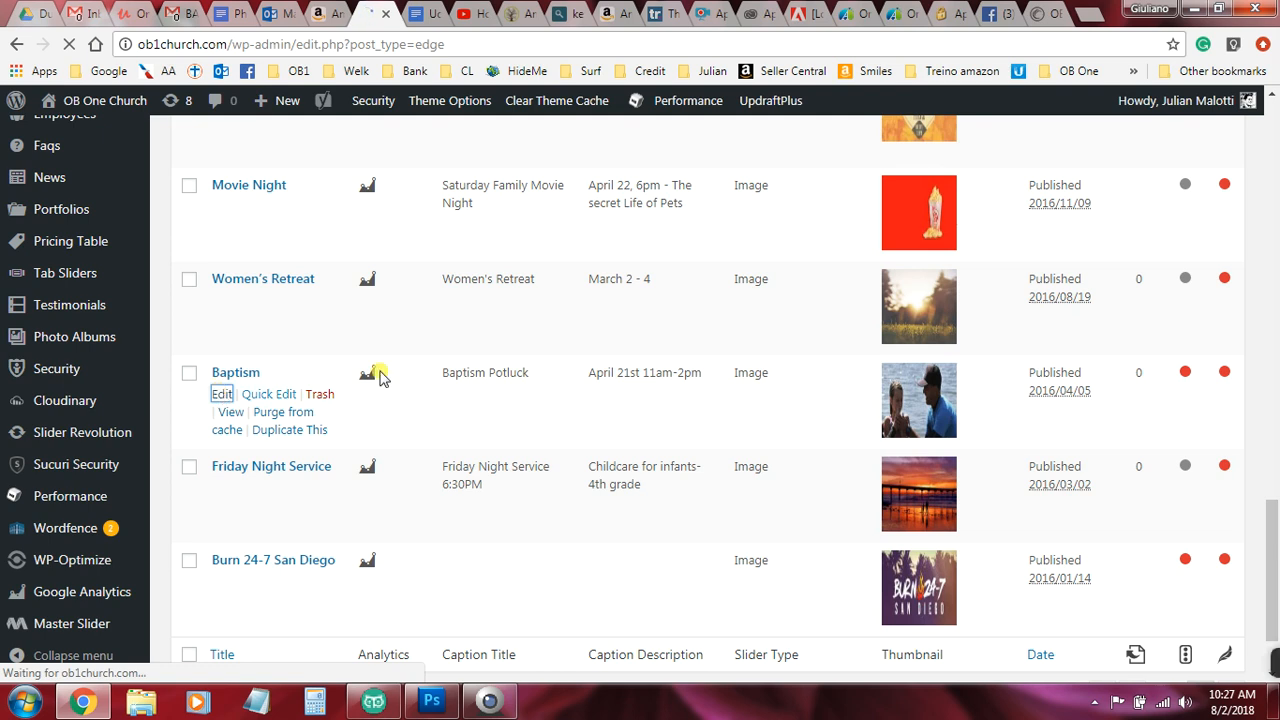
{"action": "scroll", "coordinate": [566, 360], "scroll_direction": "up", "scroll_amount": 15}
{"action": "scroll", "coordinate": [566, 361], "scroll_direction": "up", "scroll_amount": 5}
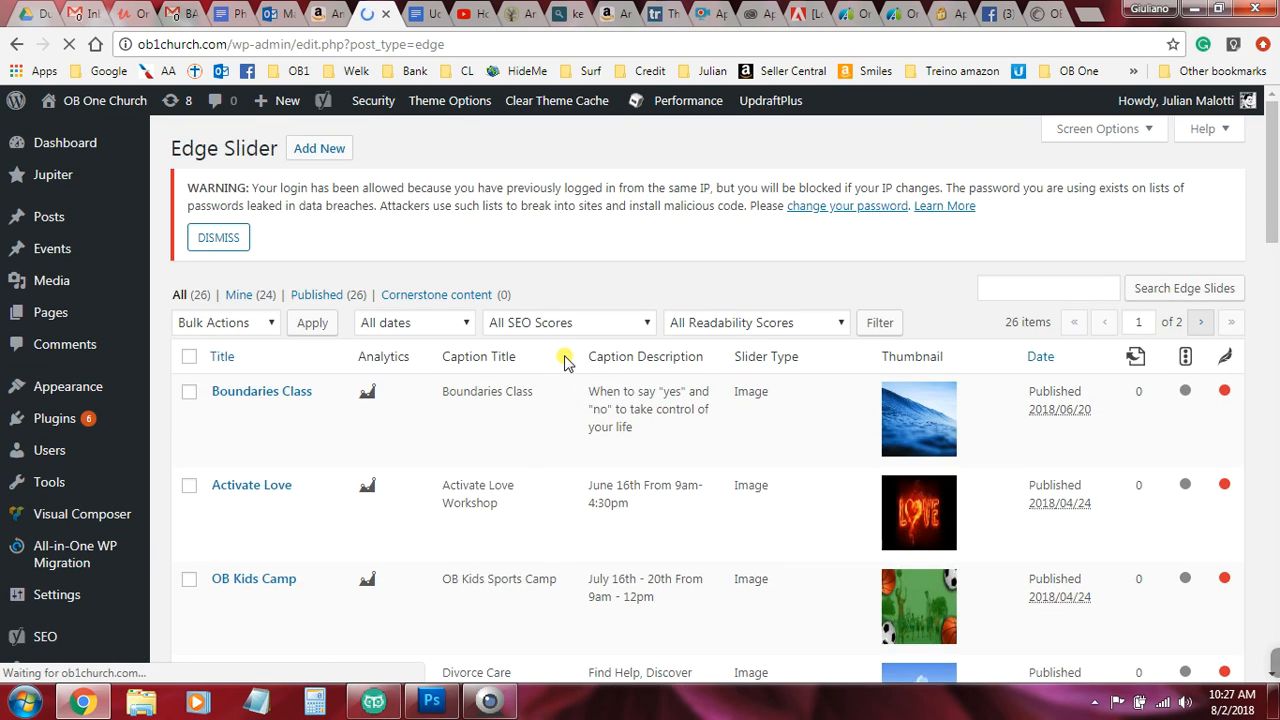
{"action": "left_click", "coordinate": [318, 150]}
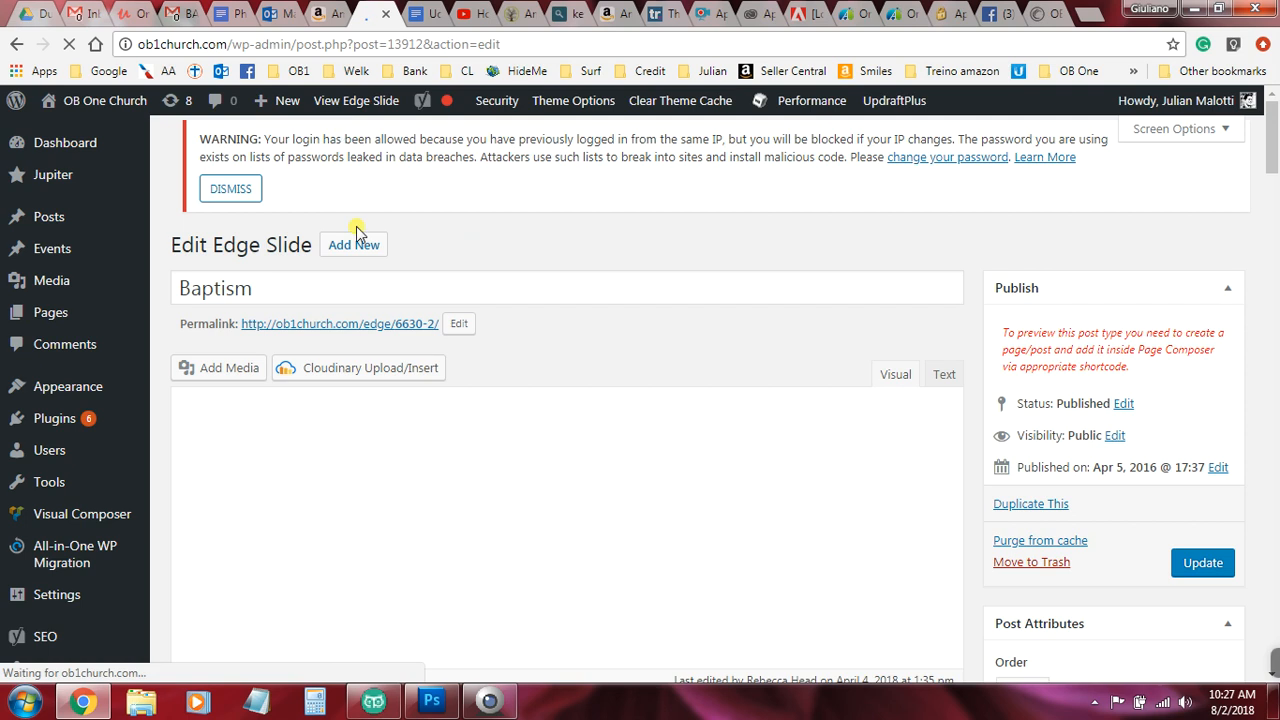
Step: Examine the Baptism slide's title, slider image, overlay, content alignment and caption title settings
{"action": "double_click", "coordinate": [222, 289]}
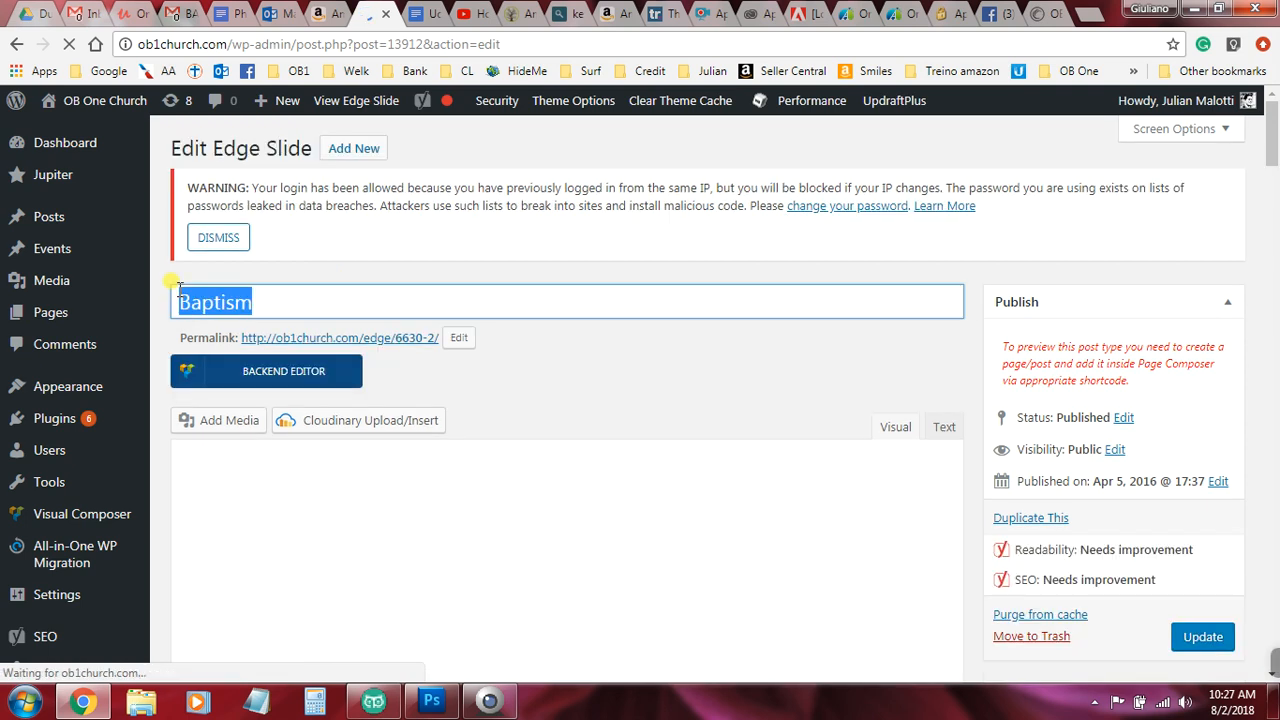
{"action": "left_click", "coordinate": [306, 270]}
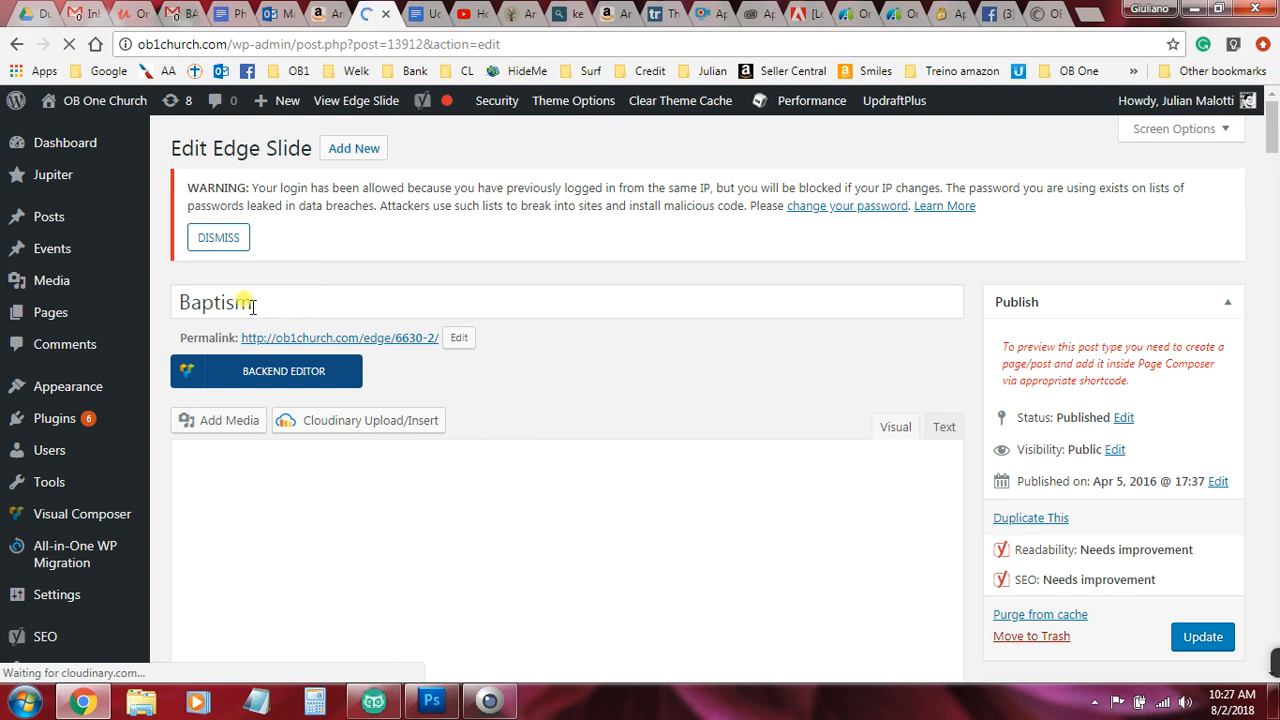
{"action": "scroll", "coordinate": [538, 330], "scroll_direction": "down", "scroll_amount": 3}
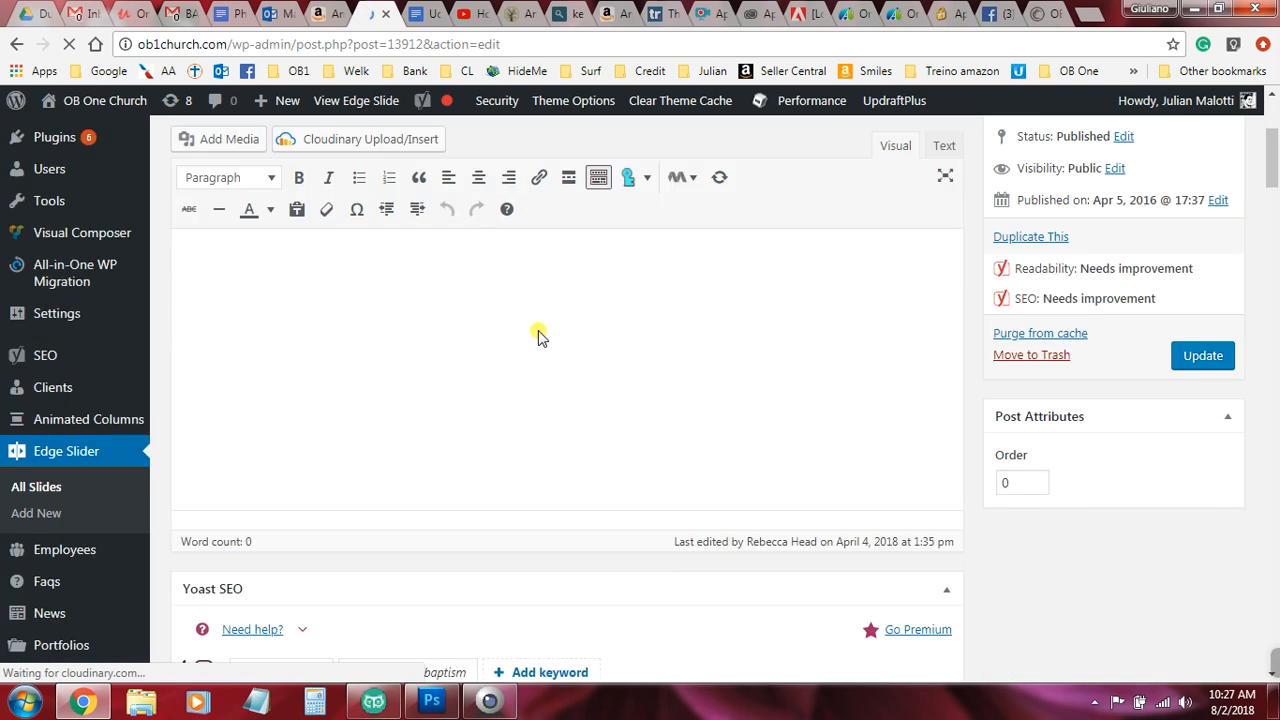
{"action": "scroll", "coordinate": [538, 330], "scroll_direction": "down", "scroll_amount": 4}
{"action": "scroll", "coordinate": [597, 374], "scroll_direction": "down", "scroll_amount": 10}
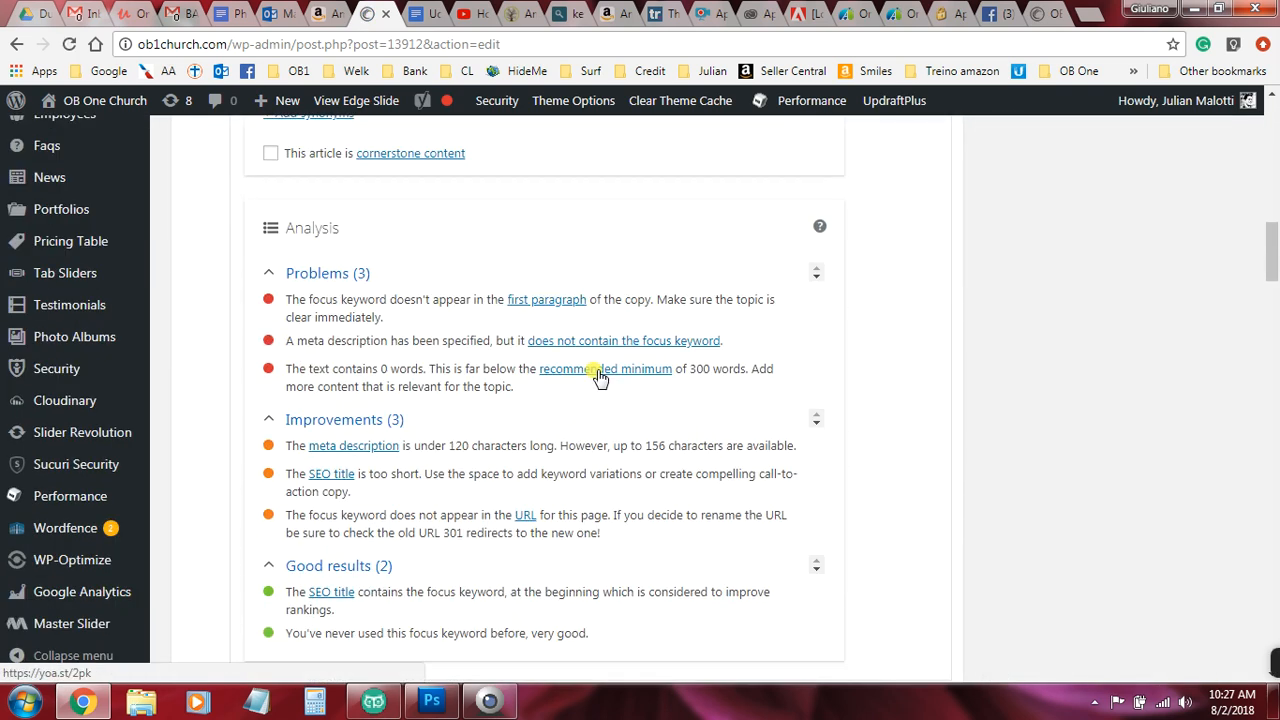
{"action": "scroll", "coordinate": [597, 374], "scroll_direction": "down", "scroll_amount": 3}
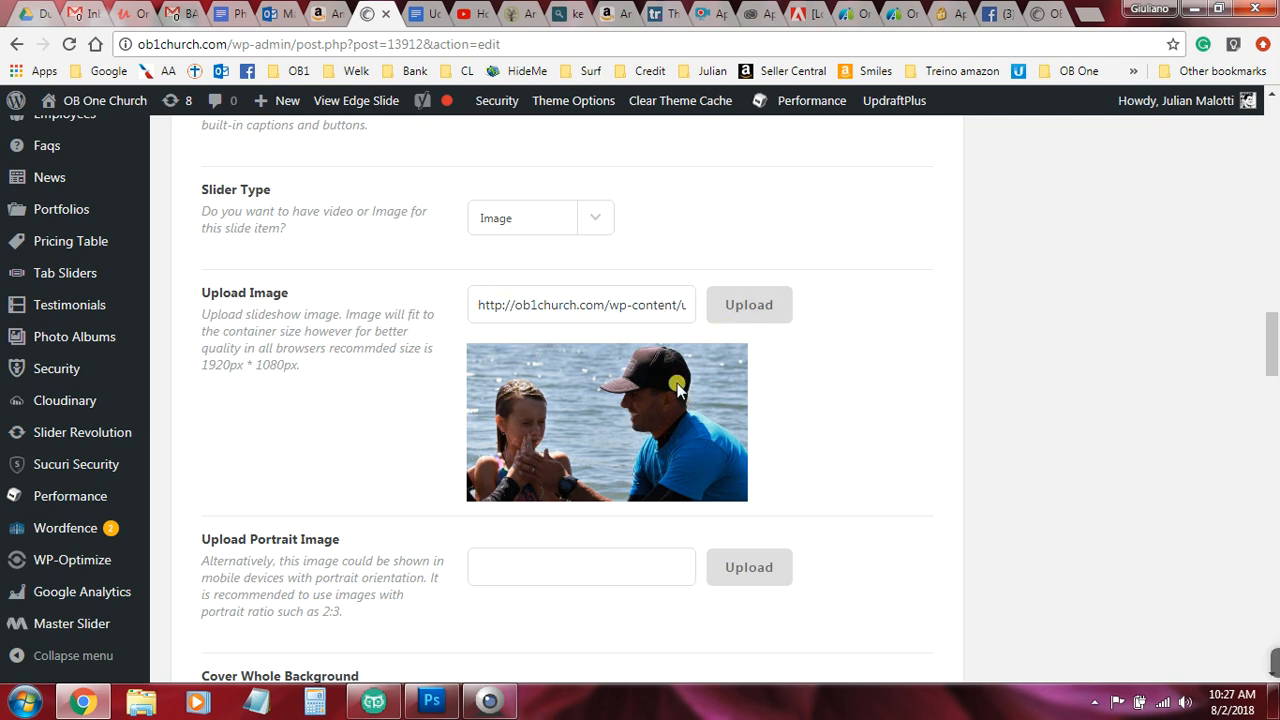
{"action": "scroll", "coordinate": [751, 394], "scroll_direction": "down", "scroll_amount": 6}
{"action": "scroll", "coordinate": [754, 394], "scroll_direction": "down", "scroll_amount": 6}
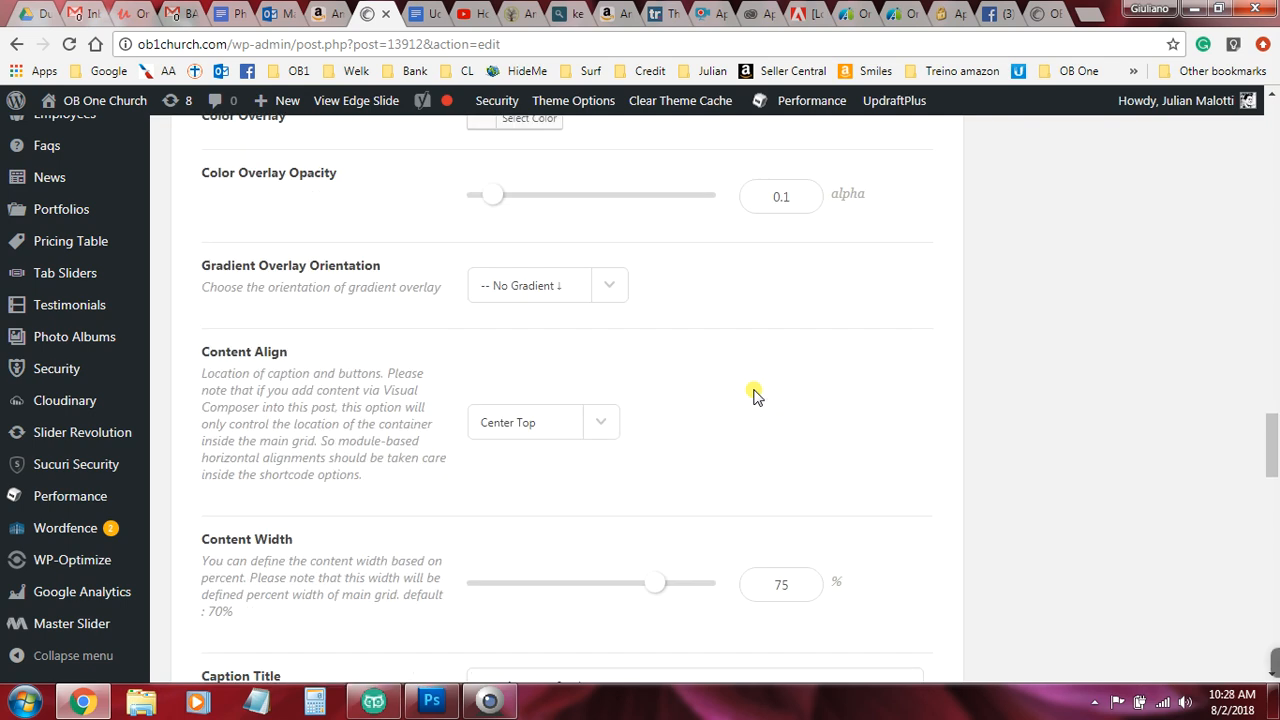
{"action": "scroll", "coordinate": [755, 390], "scroll_direction": "down", "scroll_amount": 1}
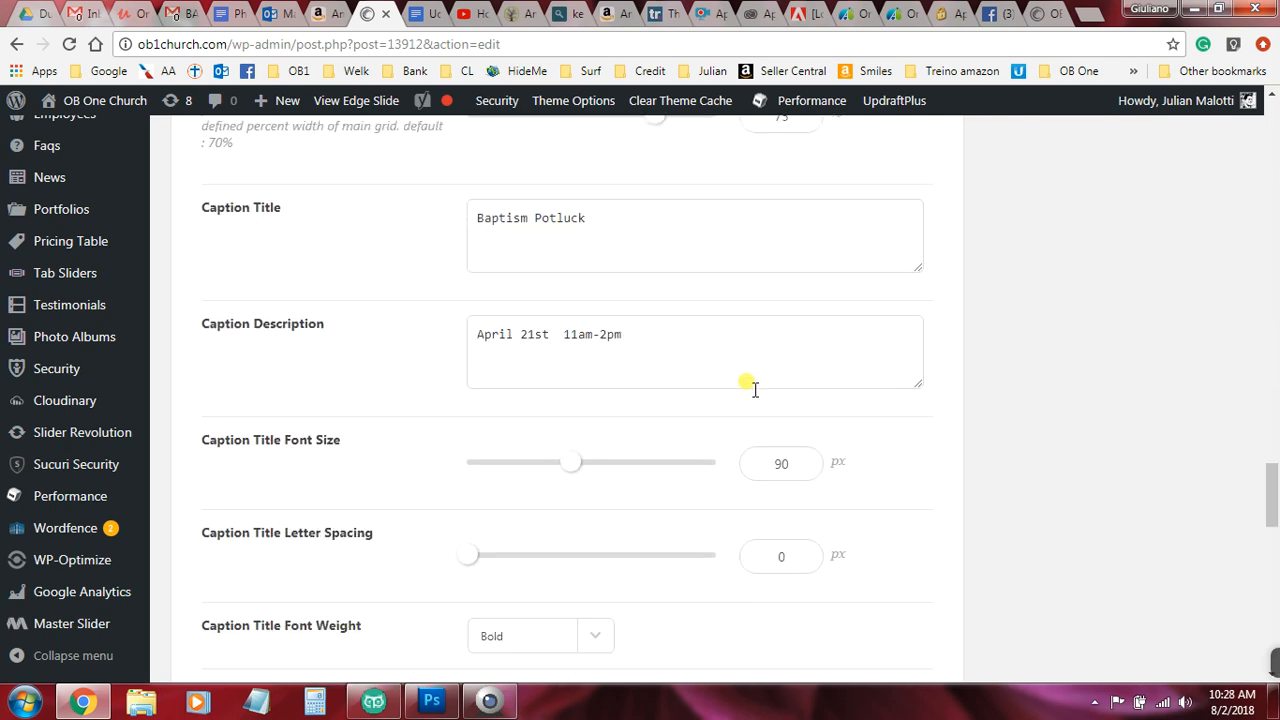
{"action": "scroll", "coordinate": [745, 382], "scroll_direction": "up", "scroll_amount": 1}
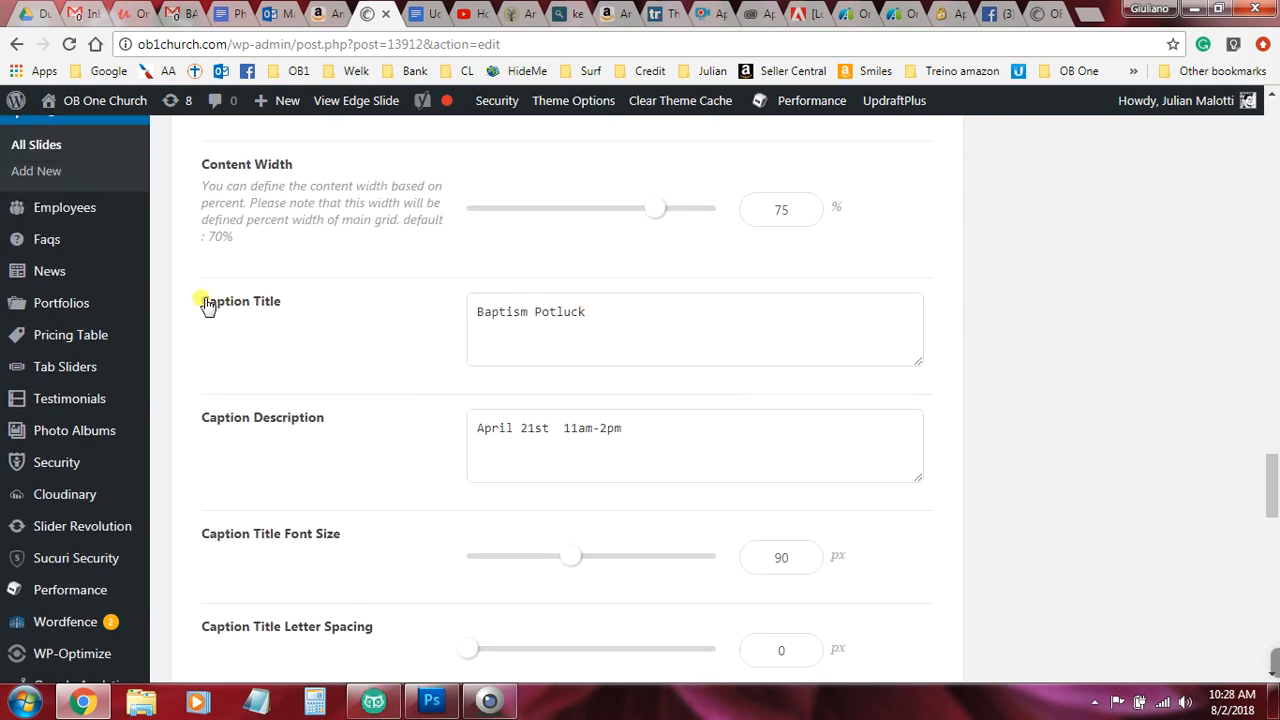
{"action": "left_click_drag", "start_coordinate": [588, 312], "coordinate": [473, 311]}
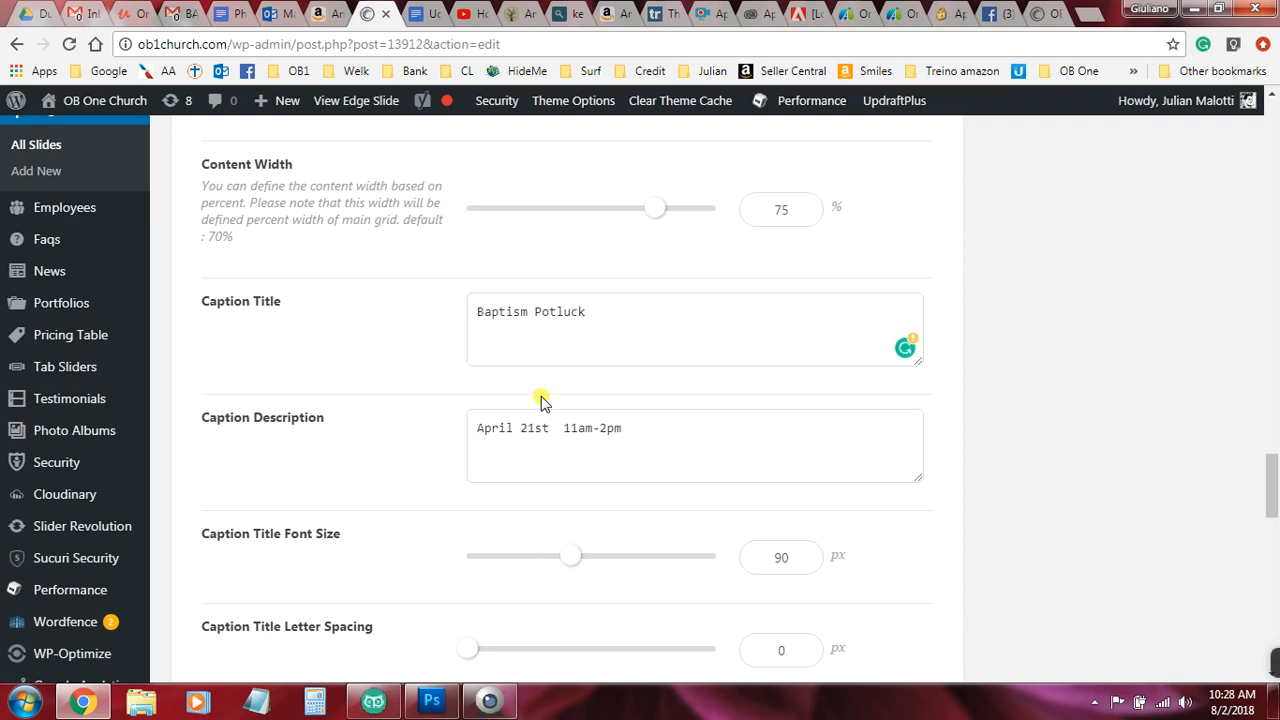
Step: Change the month in the slide's caption description to September
{"action": "left_click_drag", "start_coordinate": [491, 428], "coordinate": [468, 428]}
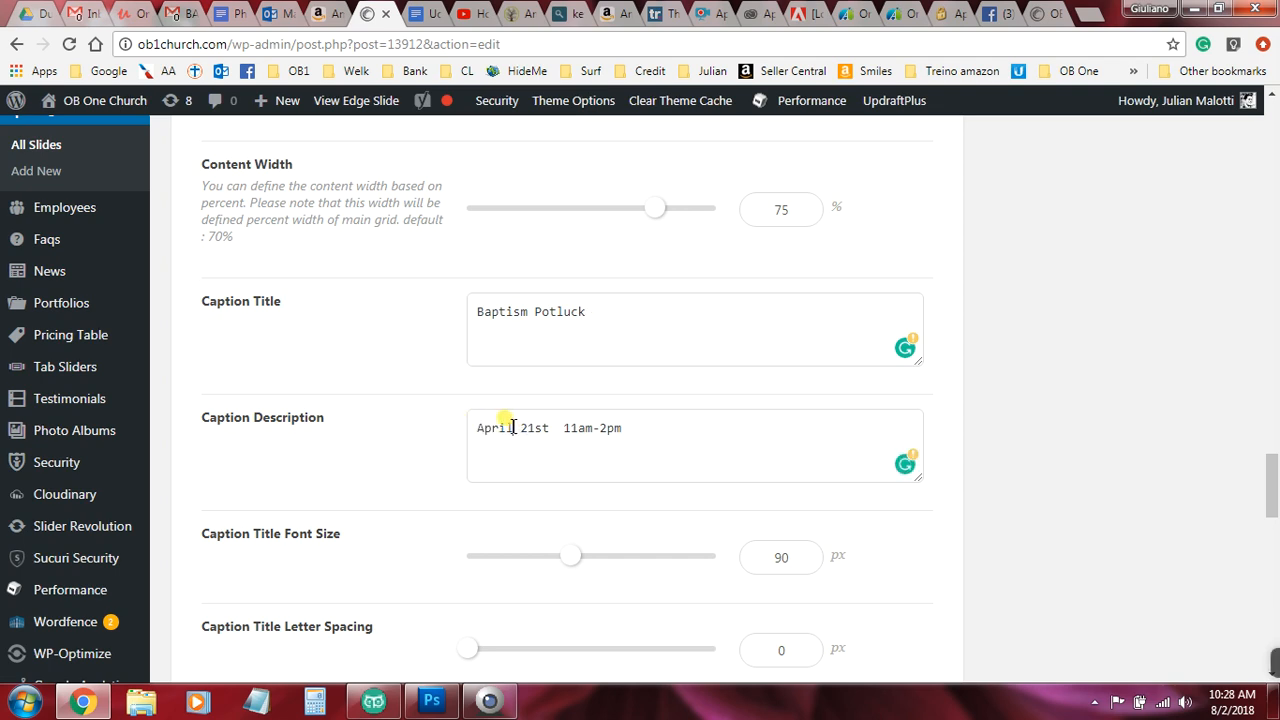
{"action": "double_click", "coordinate": [513, 427]}
{"action": "key", "text": "BackSpace"}
{"action": "type", "text": "Sep"}
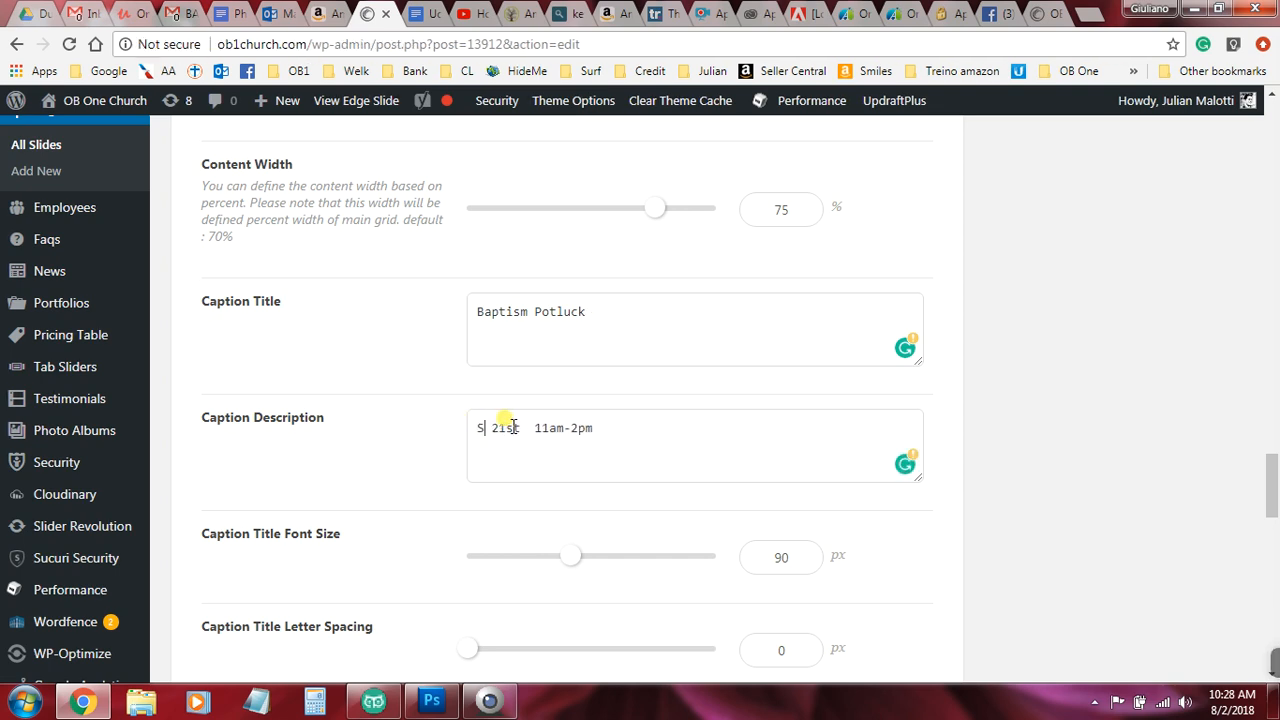
{"action": "type", "text": "tember"}
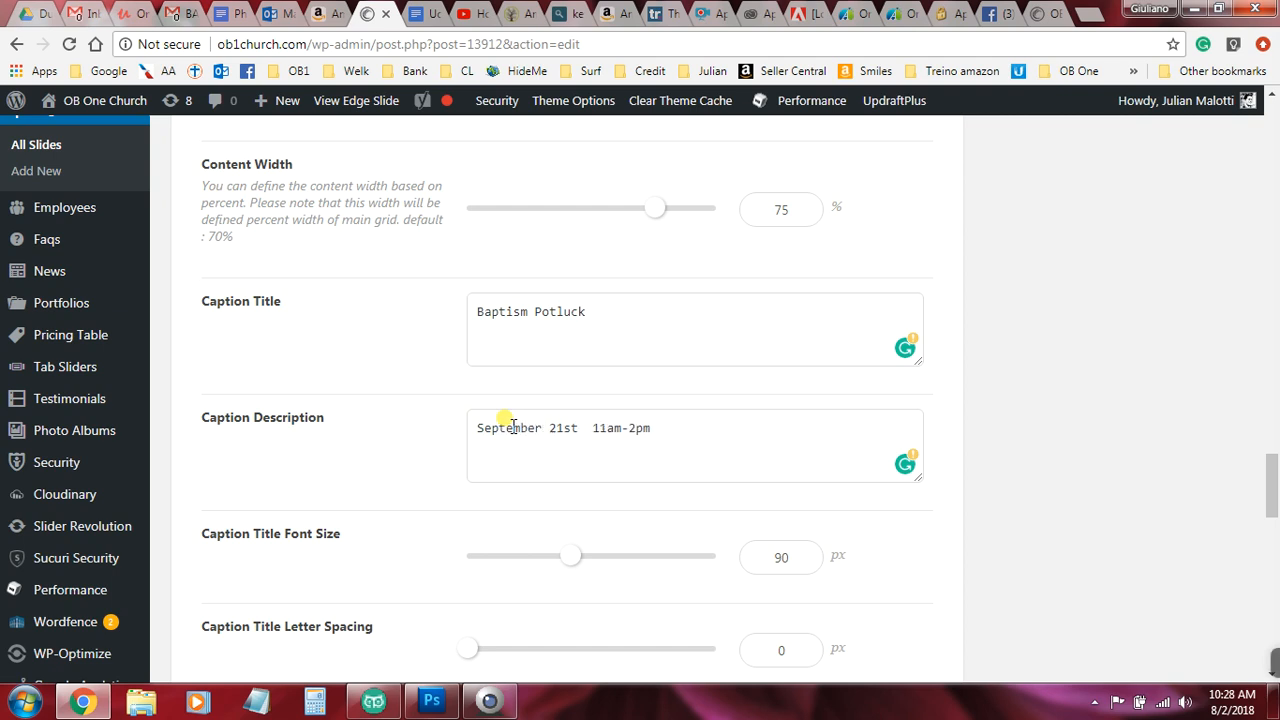
Step: Check the event date in the Baptism email, and set the day in the slide's caption description to 8th
{"action": "left_click", "coordinate": [172, 16]}
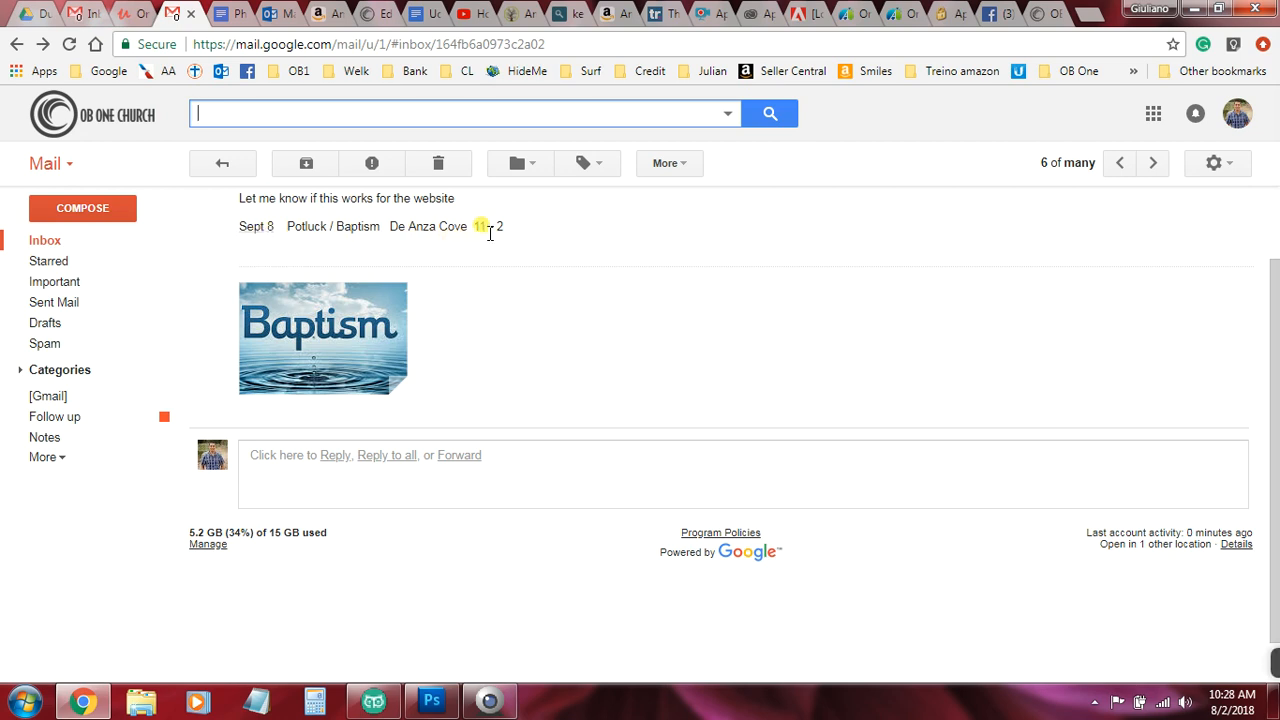
{"action": "left_click", "coordinate": [372, 14]}
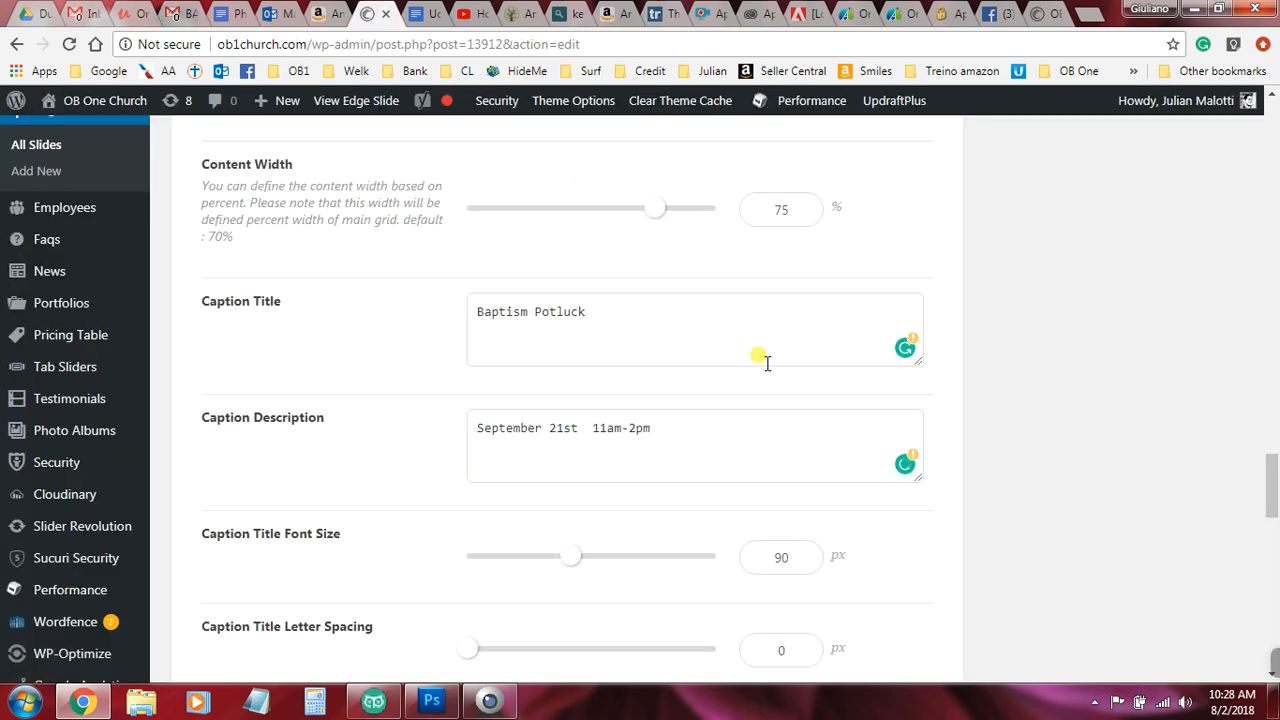
{"action": "left_click_drag", "start_coordinate": [581, 428], "coordinate": [559, 430]}
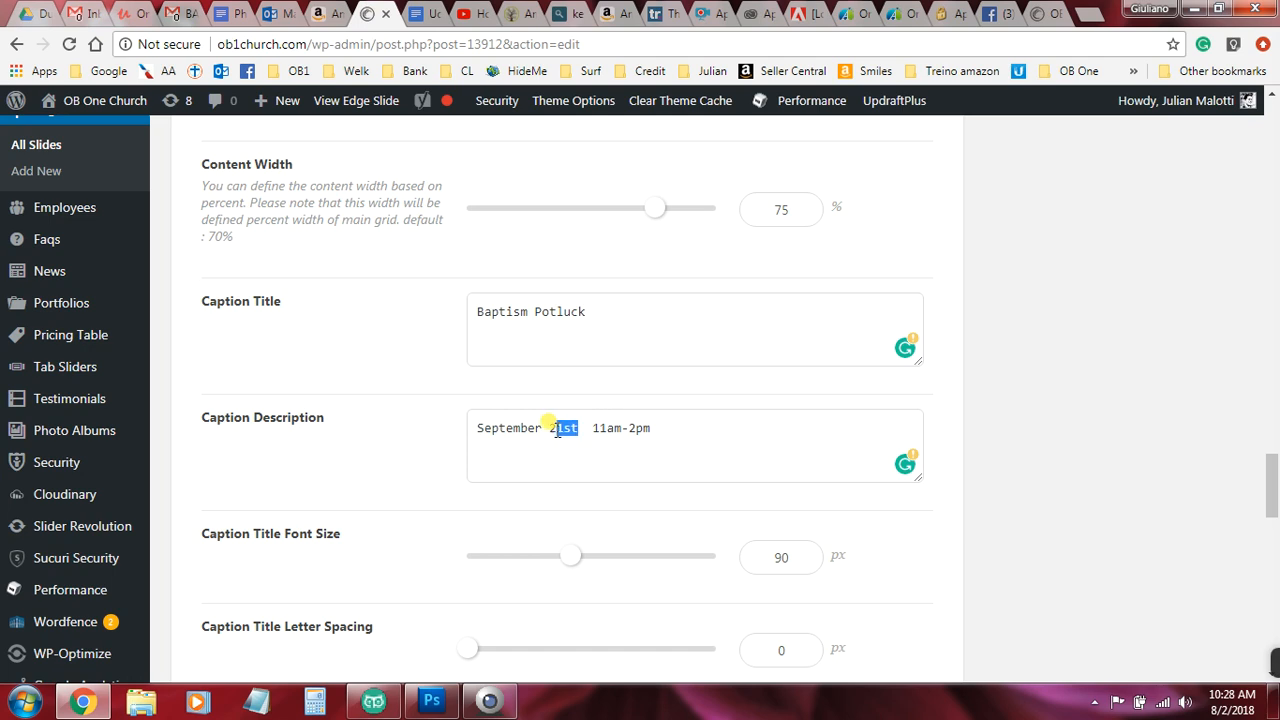
{"action": "key", "text": "BackSpace"}
{"action": "type", "text": "8th"}
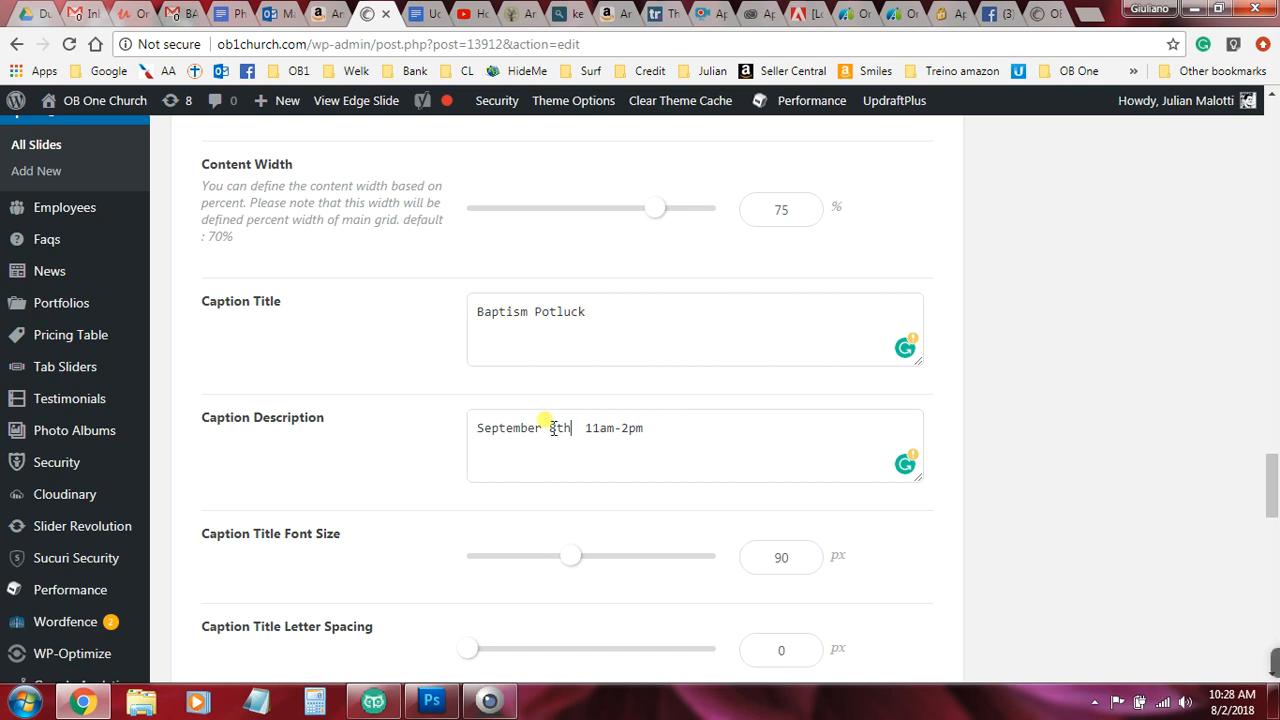
Step: Review the caption title's font settings and the caption skin options, keeping the Light skin
{"action": "scroll", "coordinate": [669, 430], "scroll_direction": "down", "scroll_amount": 5}
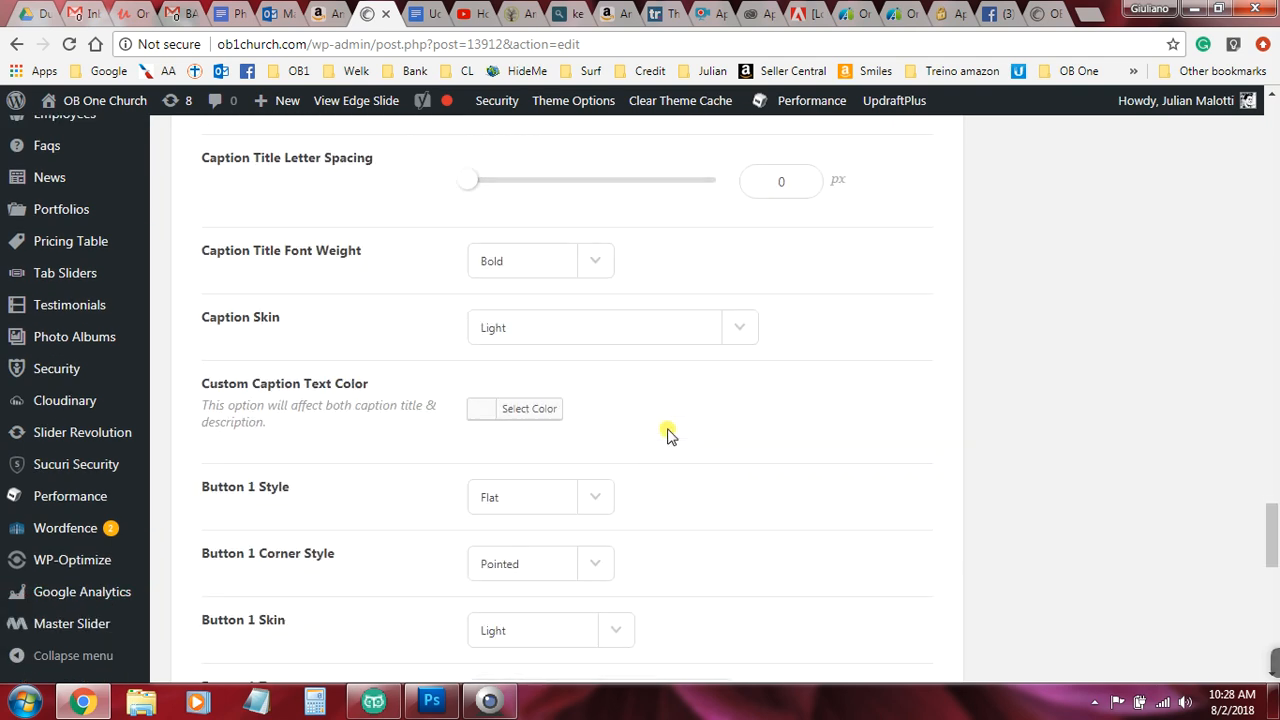
{"action": "scroll", "coordinate": [702, 432], "scroll_direction": "up", "scroll_amount": 1}
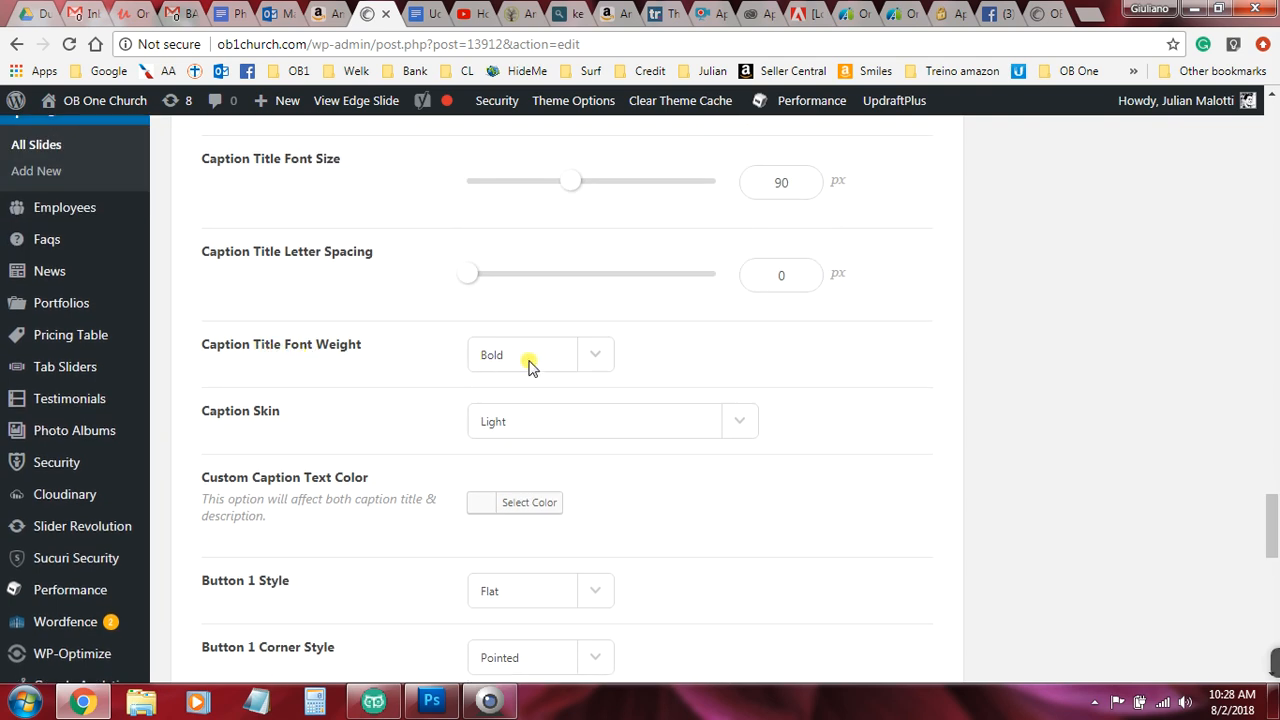
{"action": "scroll", "coordinate": [700, 375], "scroll_direction": "down", "scroll_amount": 1}
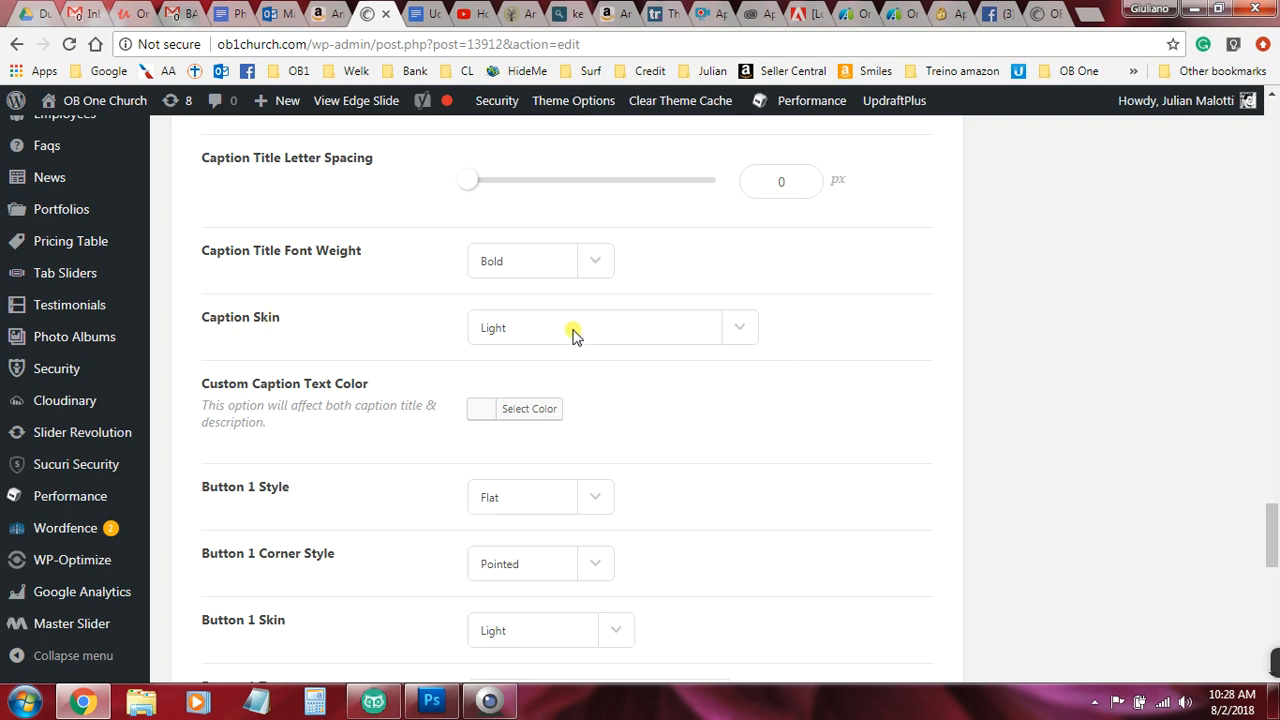
{"action": "left_click", "coordinate": [742, 328]}
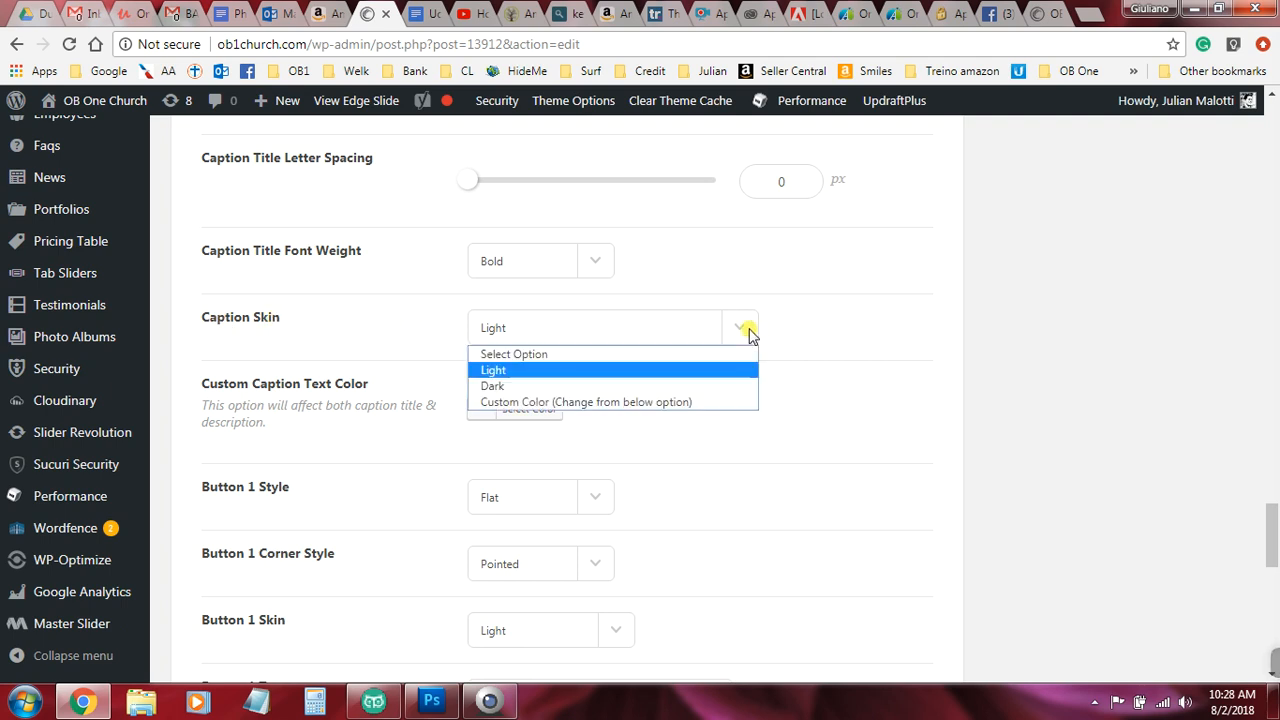
{"action": "left_click", "coordinate": [570, 372]}
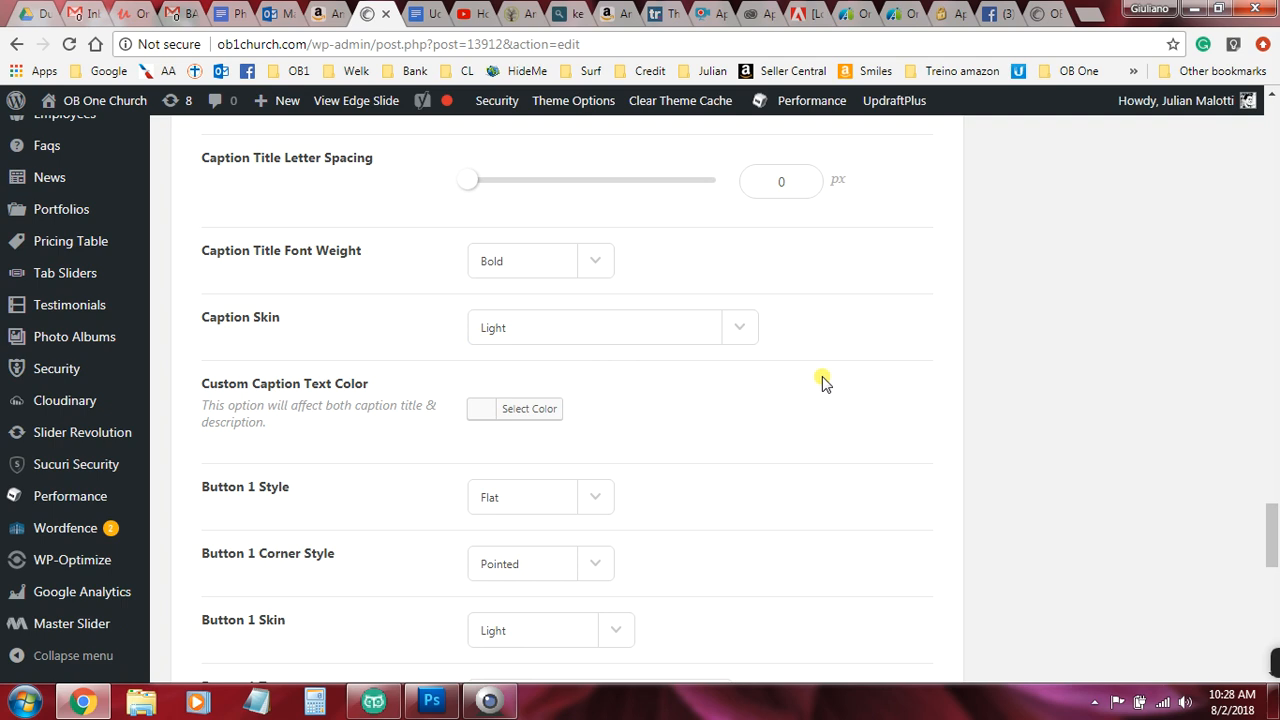
Step: Examine the slide's Button 1 style, text, URL and target settings and the Button 2 options, keeping Button 1's target as Same Window
{"action": "scroll", "coordinate": [822, 383], "scroll_direction": "down", "scroll_amount": 1}
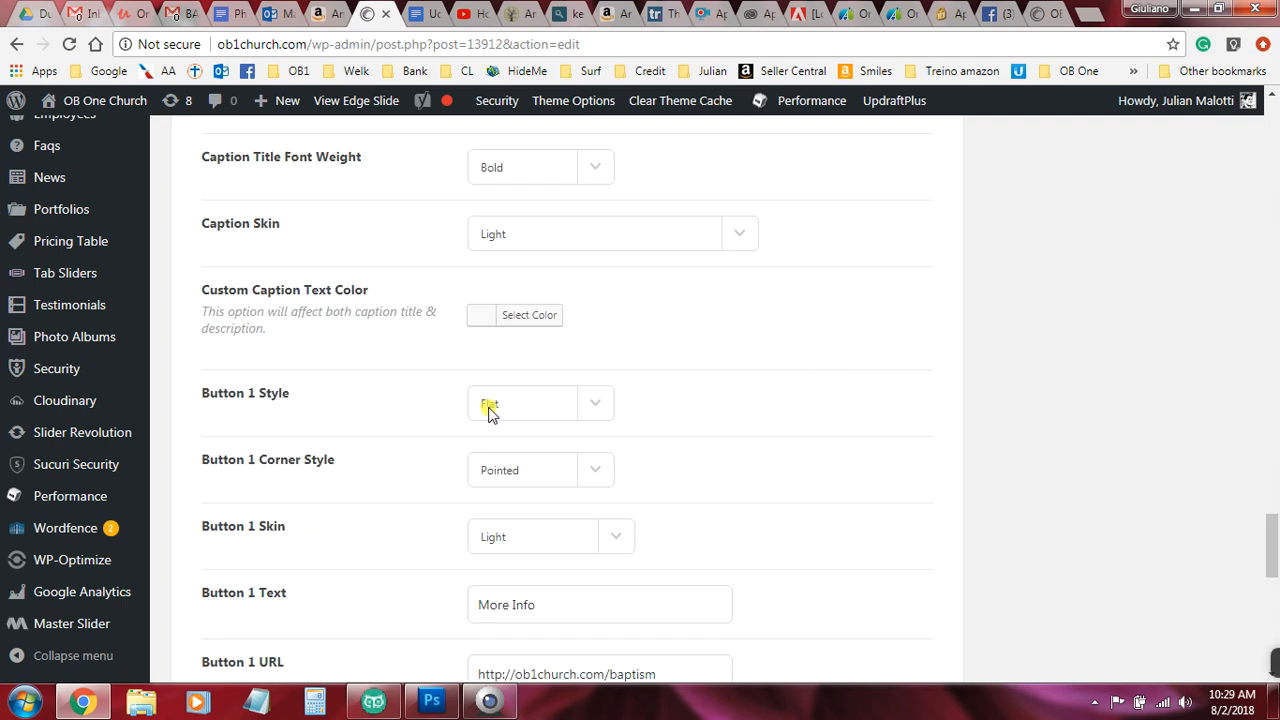
{"action": "scroll", "coordinate": [505, 475], "scroll_direction": "down", "scroll_amount": 2}
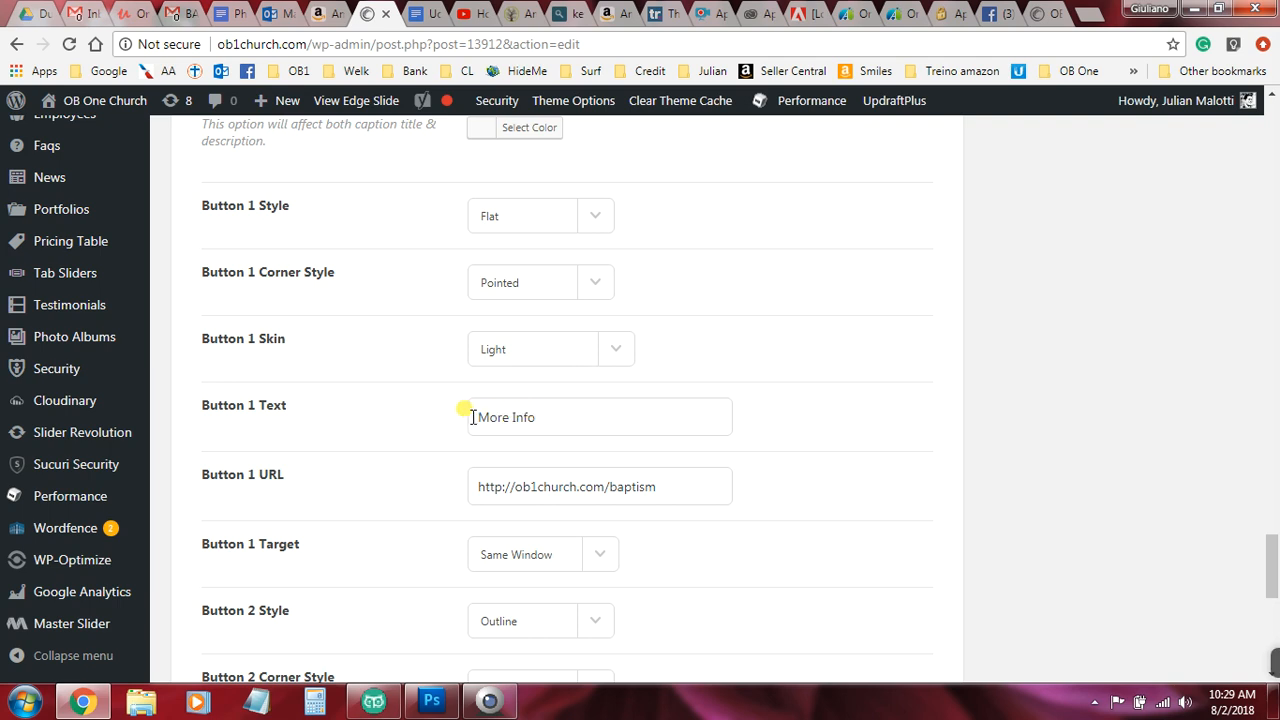
{"action": "scroll", "coordinate": [470, 417], "scroll_direction": "down", "scroll_amount": 1}
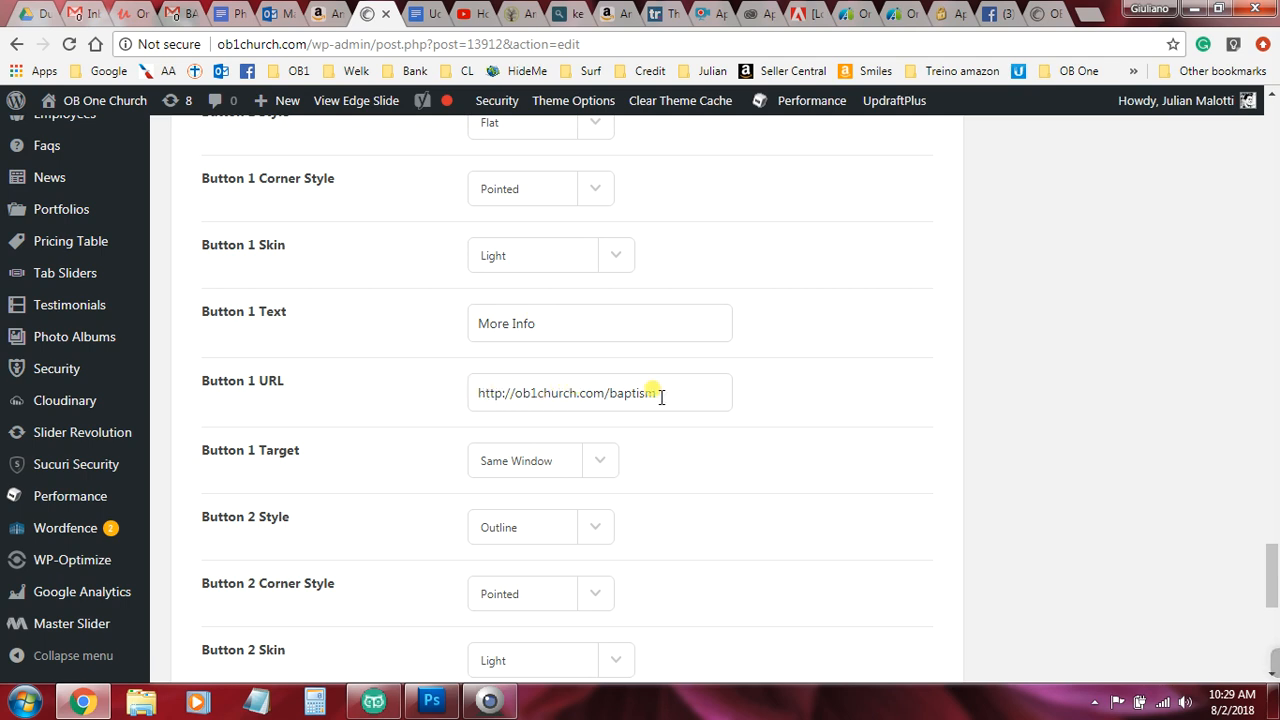
{"action": "scroll", "coordinate": [662, 397], "scroll_direction": "down", "scroll_amount": 1}
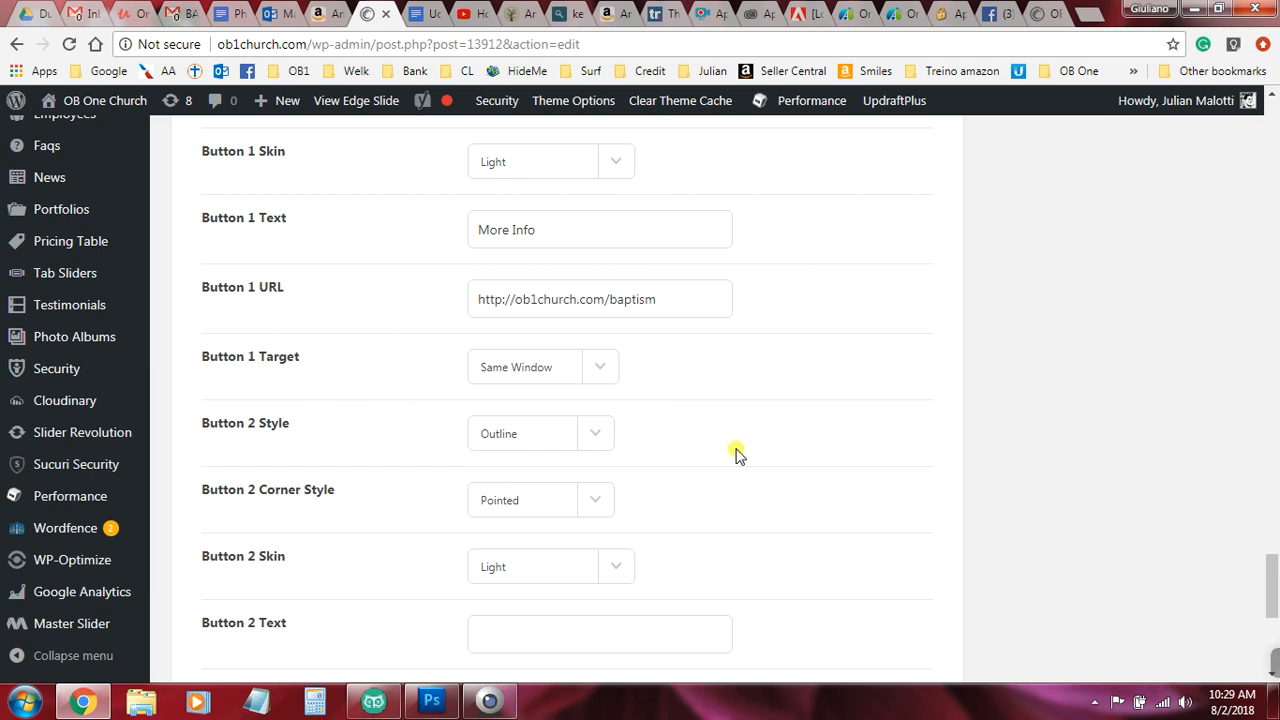
{"action": "scroll", "coordinate": [736, 454], "scroll_direction": "down", "scroll_amount": 1}
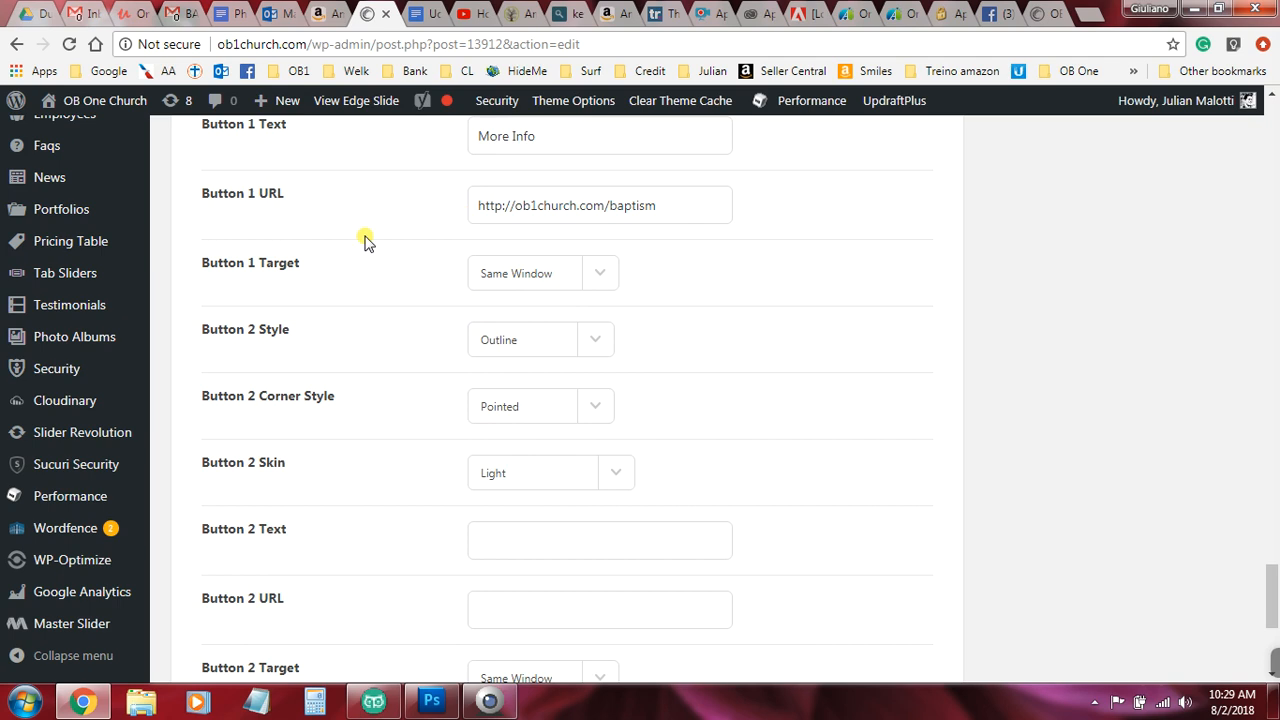
{"action": "scroll", "coordinate": [368, 241], "scroll_direction": "up", "scroll_amount": 1}
{"action": "scroll", "coordinate": [371, 241], "scroll_direction": "up", "scroll_amount": 1}
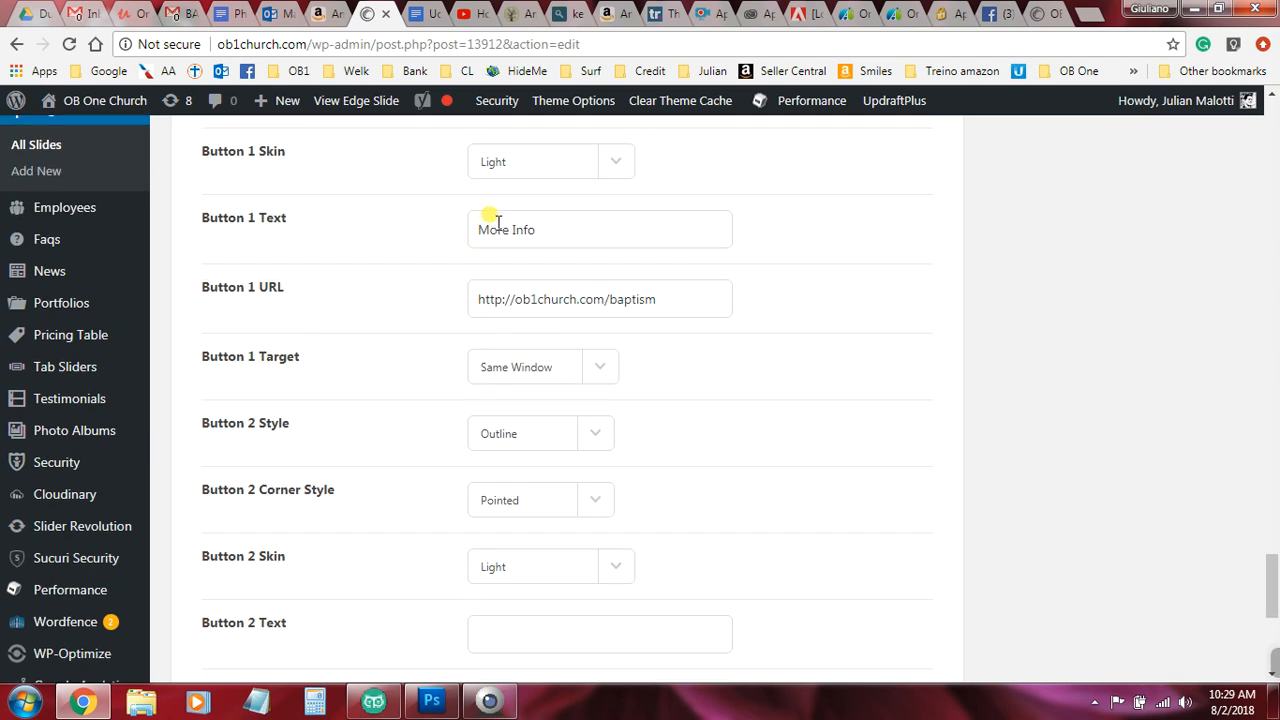
{"action": "left_click", "coordinate": [600, 369]}
{"action": "left_click", "coordinate": [559, 413]}
{"action": "scroll", "coordinate": [700, 380], "scroll_direction": "down", "scroll_amount": 1}
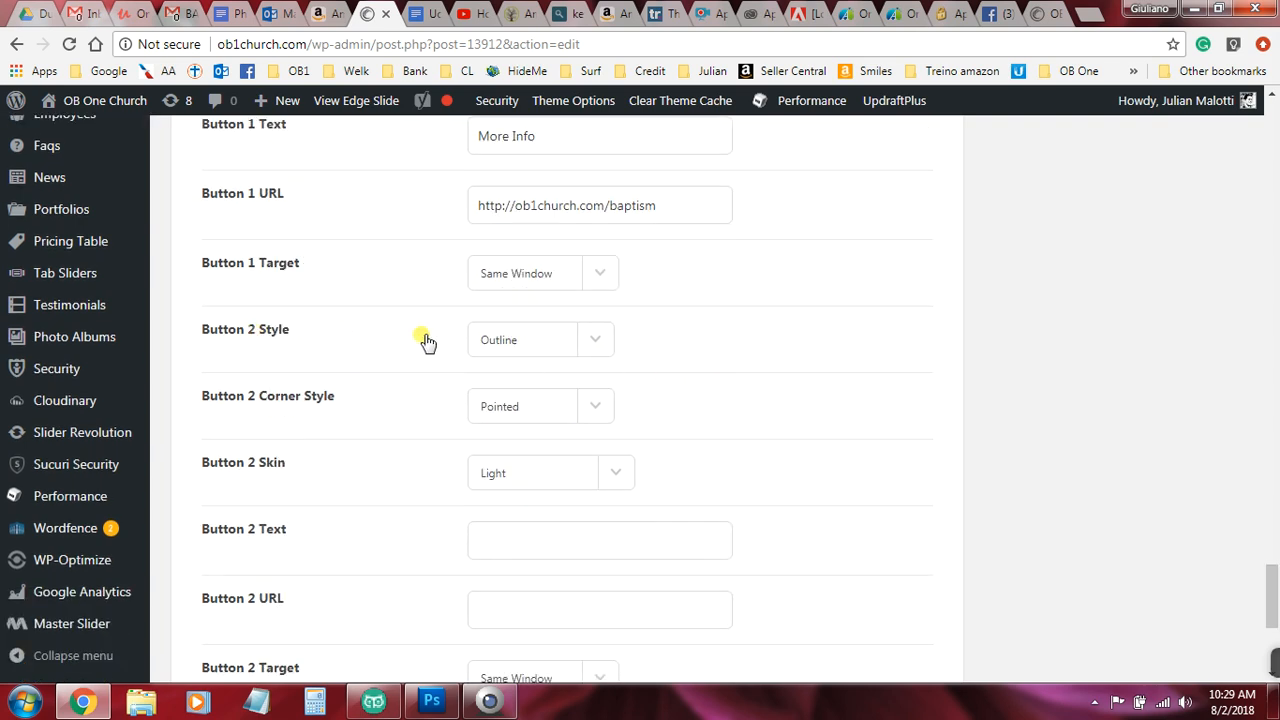
{"action": "scroll", "coordinate": [393, 342], "scroll_direction": "down", "scroll_amount": 1}
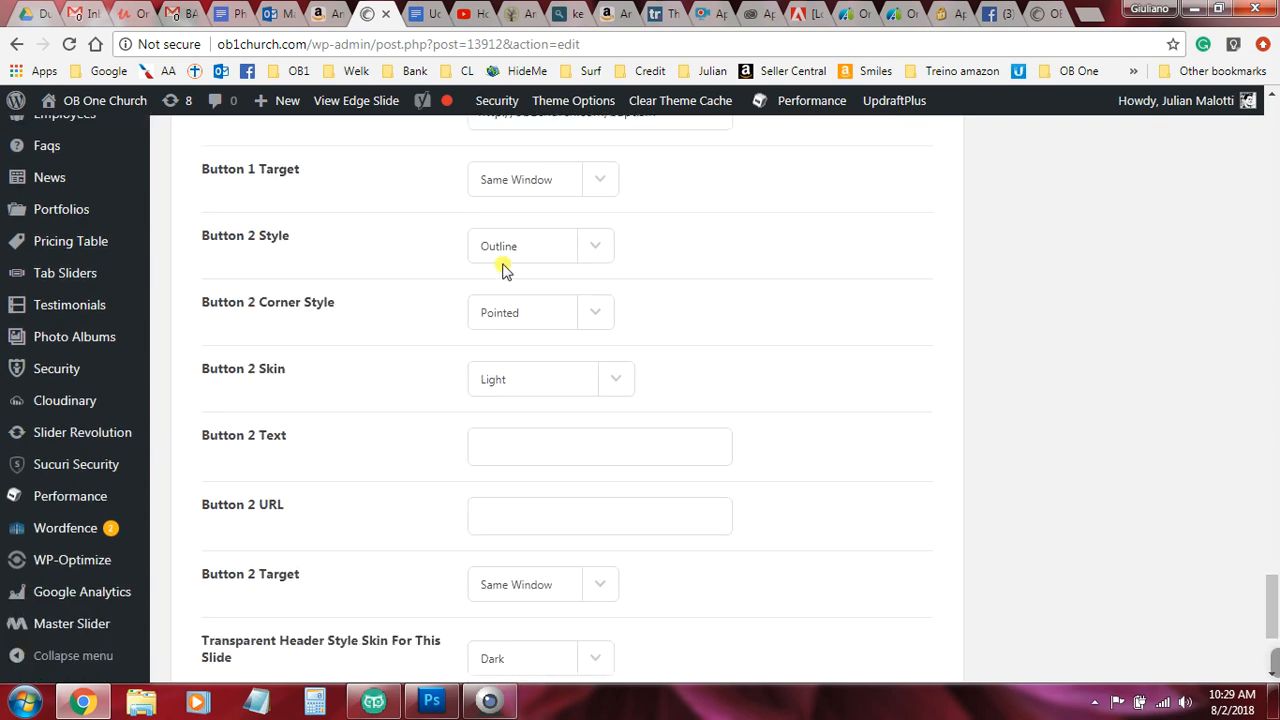
Step: Update the Baptism slide to save the edited caption
{"action": "scroll", "coordinate": [616, 455], "scroll_direction": "up", "scroll_amount": 10}
{"action": "scroll", "coordinate": [617, 456], "scroll_direction": "up", "scroll_amount": 20}
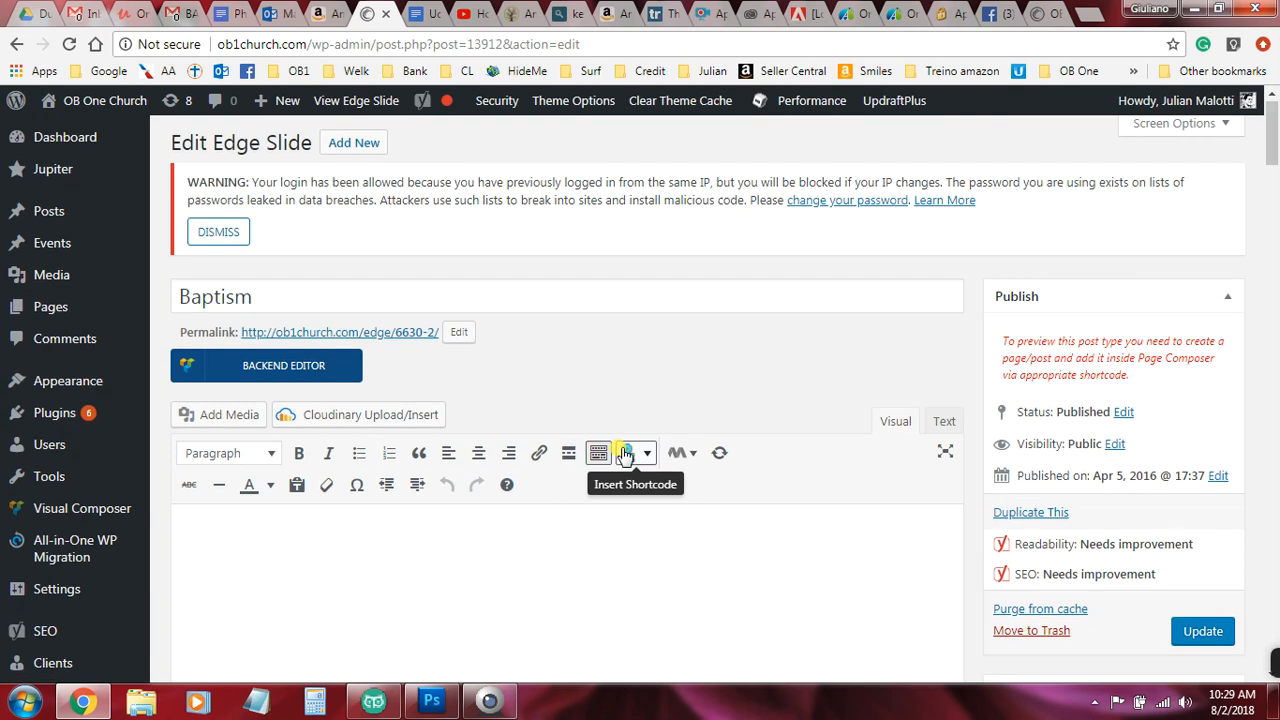
{"action": "scroll", "coordinate": [700, 480], "scroll_direction": "down", "scroll_amount": 1}
{"action": "left_click", "coordinate": [1203, 543]}
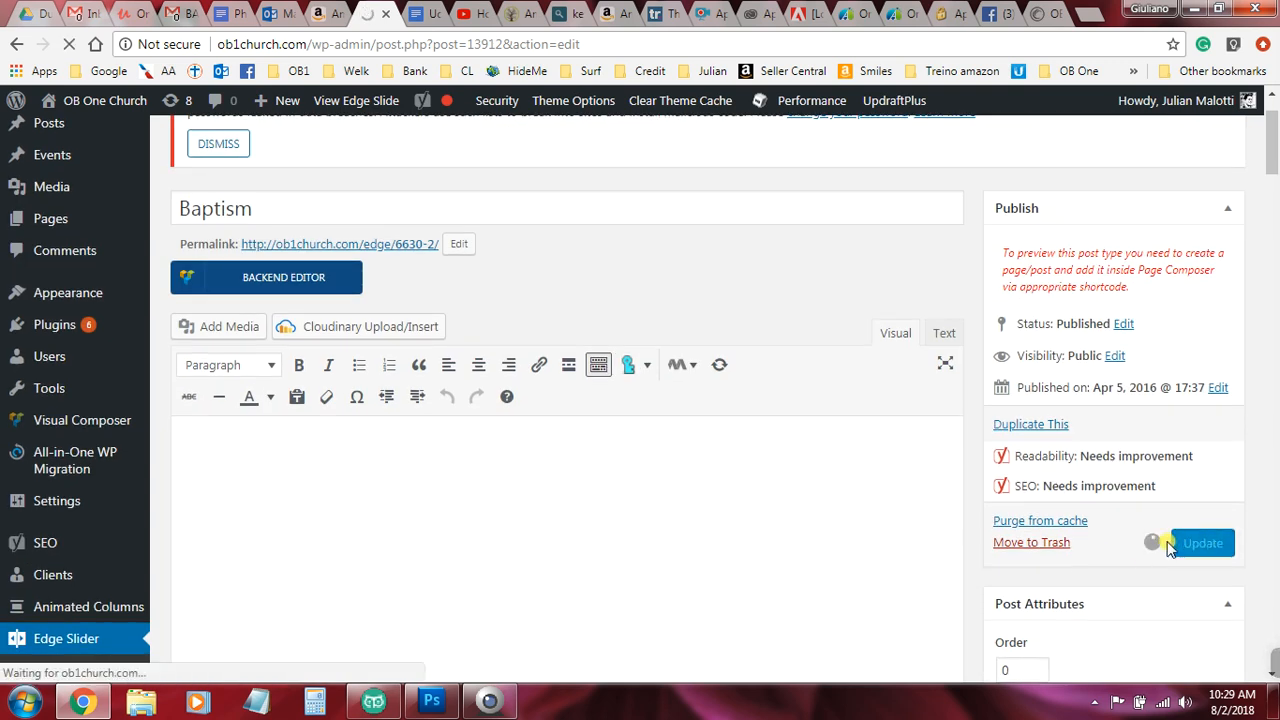
Step: Open the site's Pages list in a new browser tab and switch to it
{"action": "right_click", "coordinate": [44, 218]}
{"action": "left_click", "coordinate": [80, 226]}
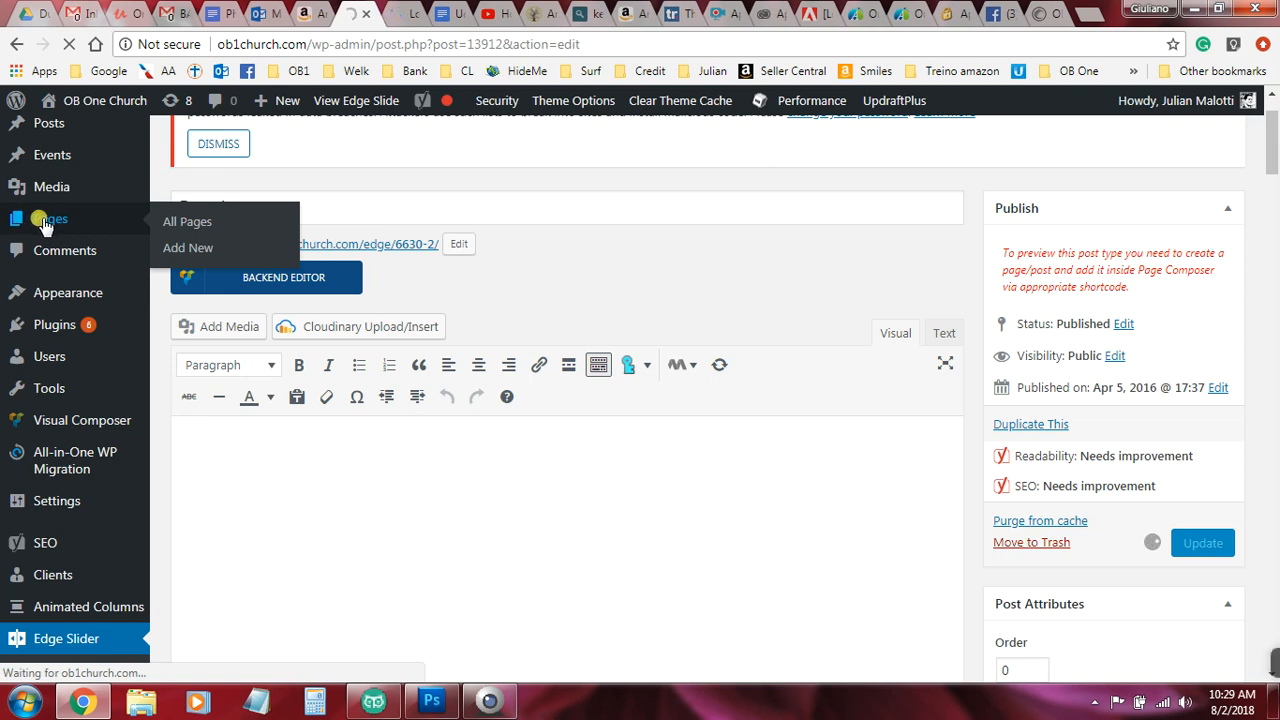
{"action": "left_click", "coordinate": [402, 13]}
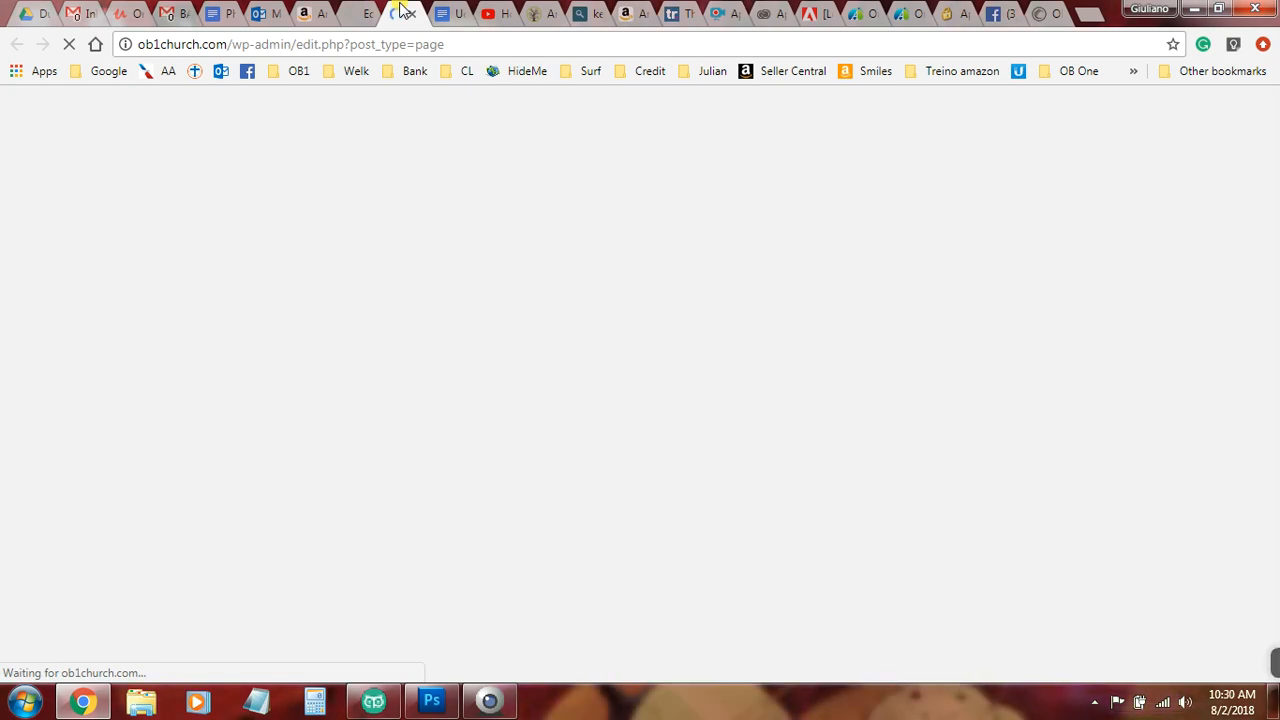
{"action": "left_click", "coordinate": [352, 12]}
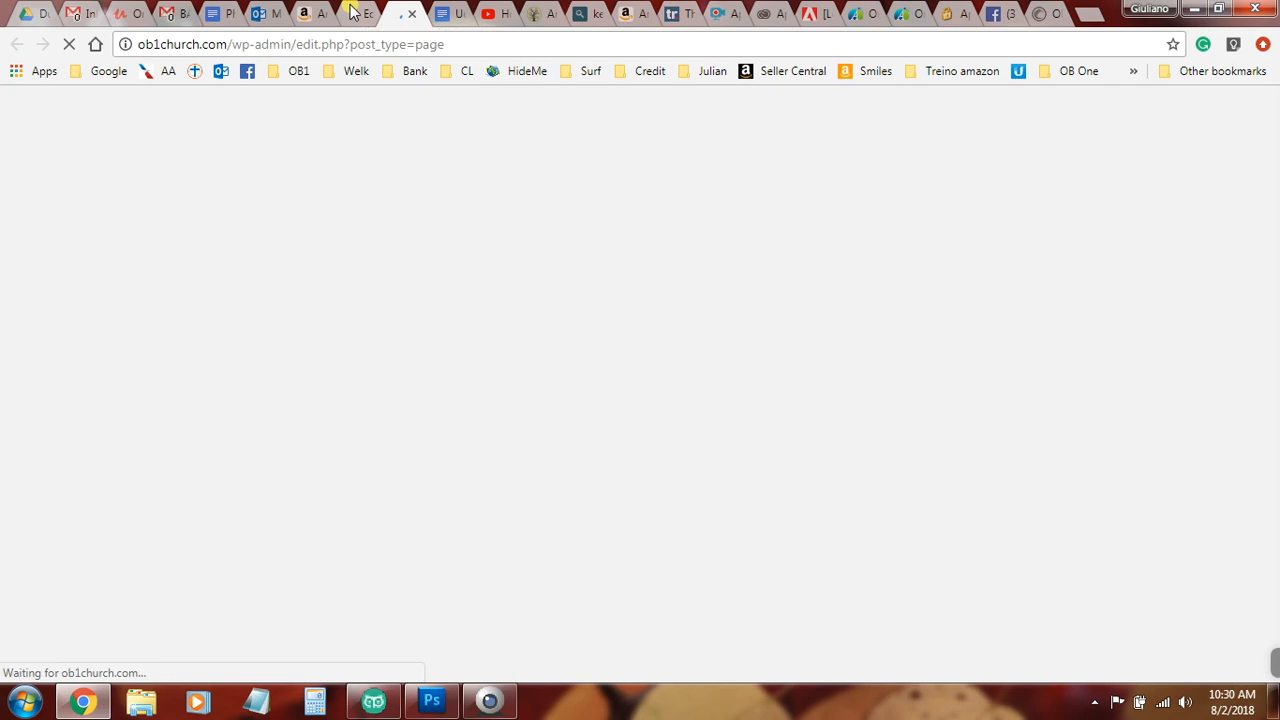
{"action": "left_click", "coordinate": [402, 13]}
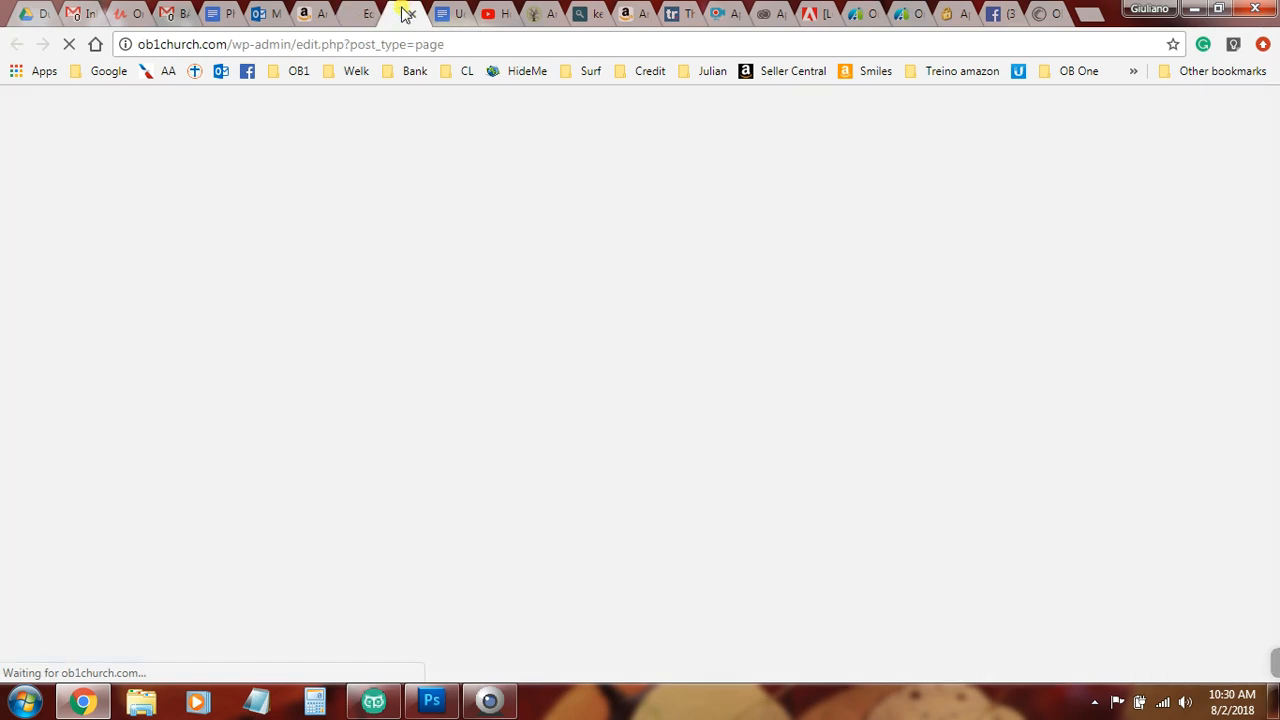
{"action": "left_click", "coordinate": [362, 13]}
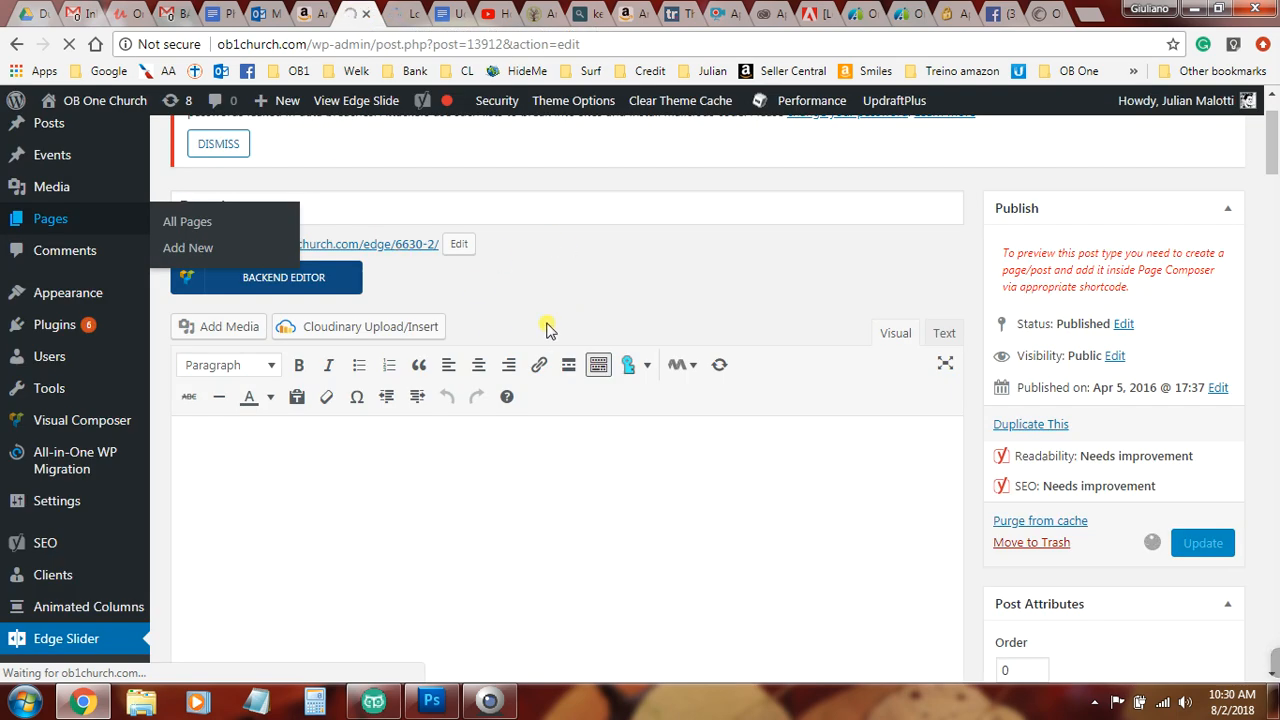
{"action": "scroll", "coordinate": [546, 330], "scroll_direction": "down", "scroll_amount": 5}
{"action": "scroll", "coordinate": [540, 325], "scroll_direction": "up", "scroll_amount": 4}
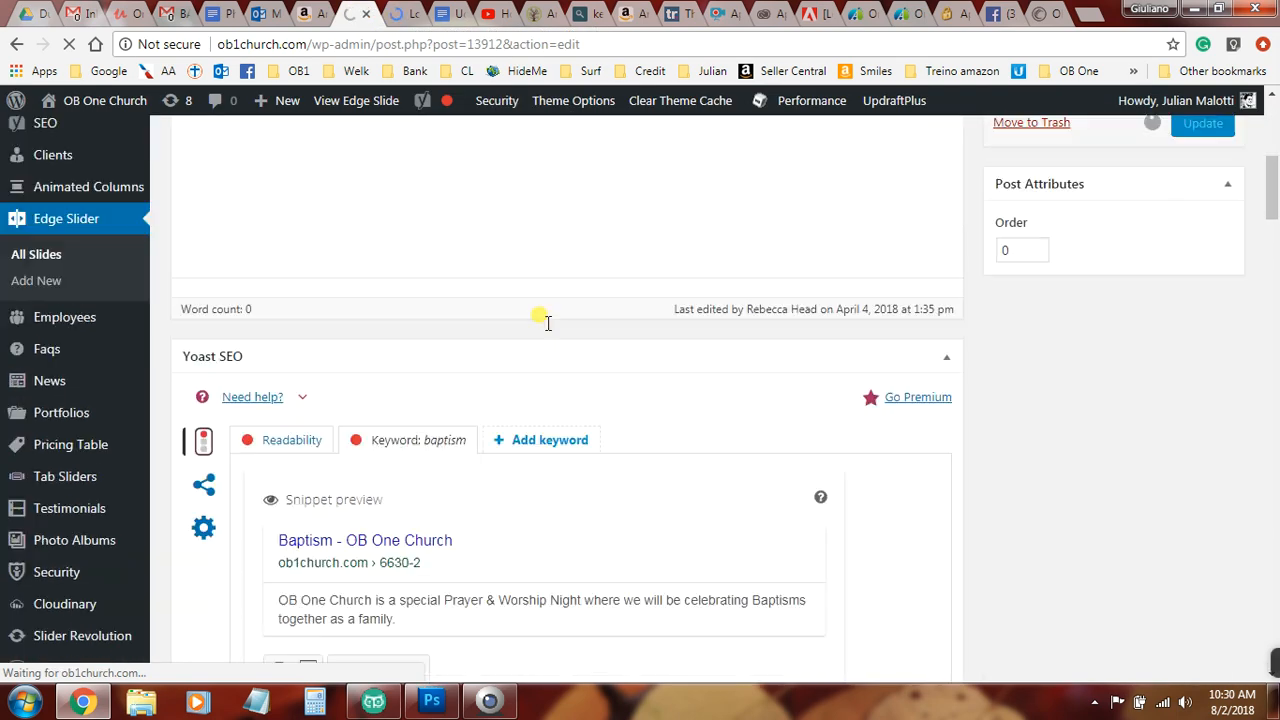
{"action": "scroll", "coordinate": [546, 330], "scroll_direction": "up", "scroll_amount": 2}
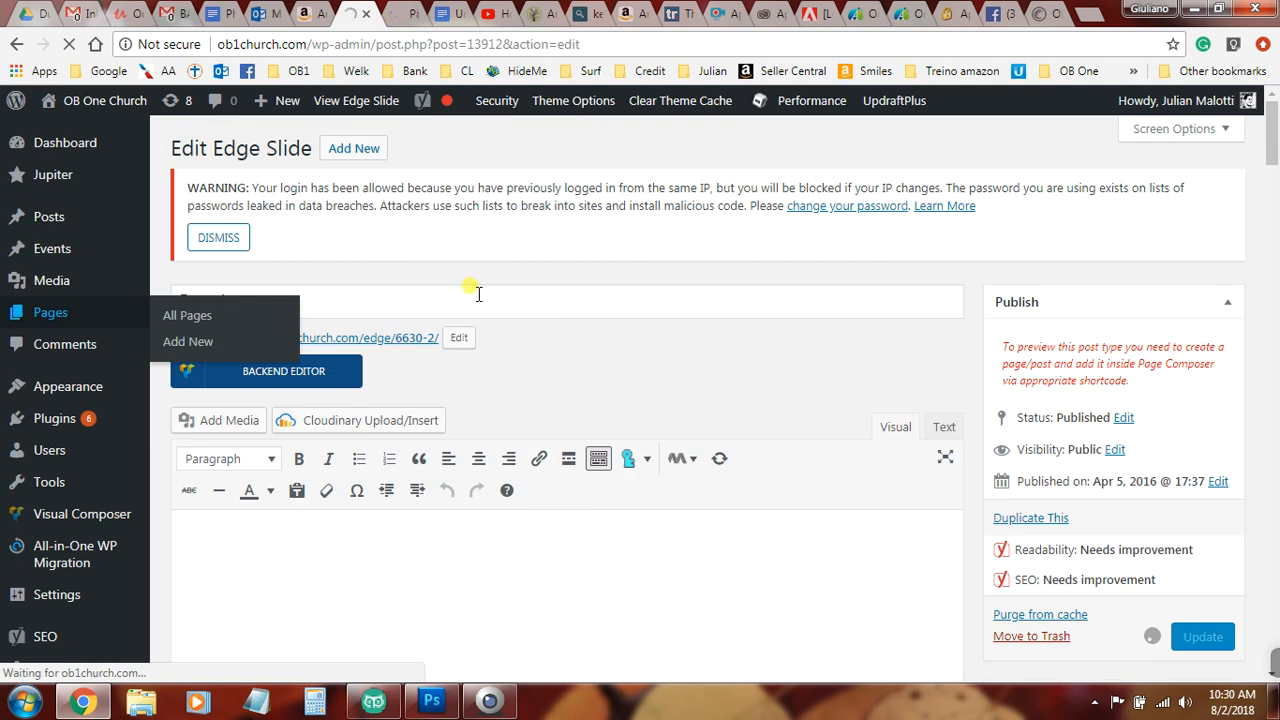
Step: Return to the Pages list and search the pages for "home"
{"action": "left_click", "coordinate": [403, 14]}
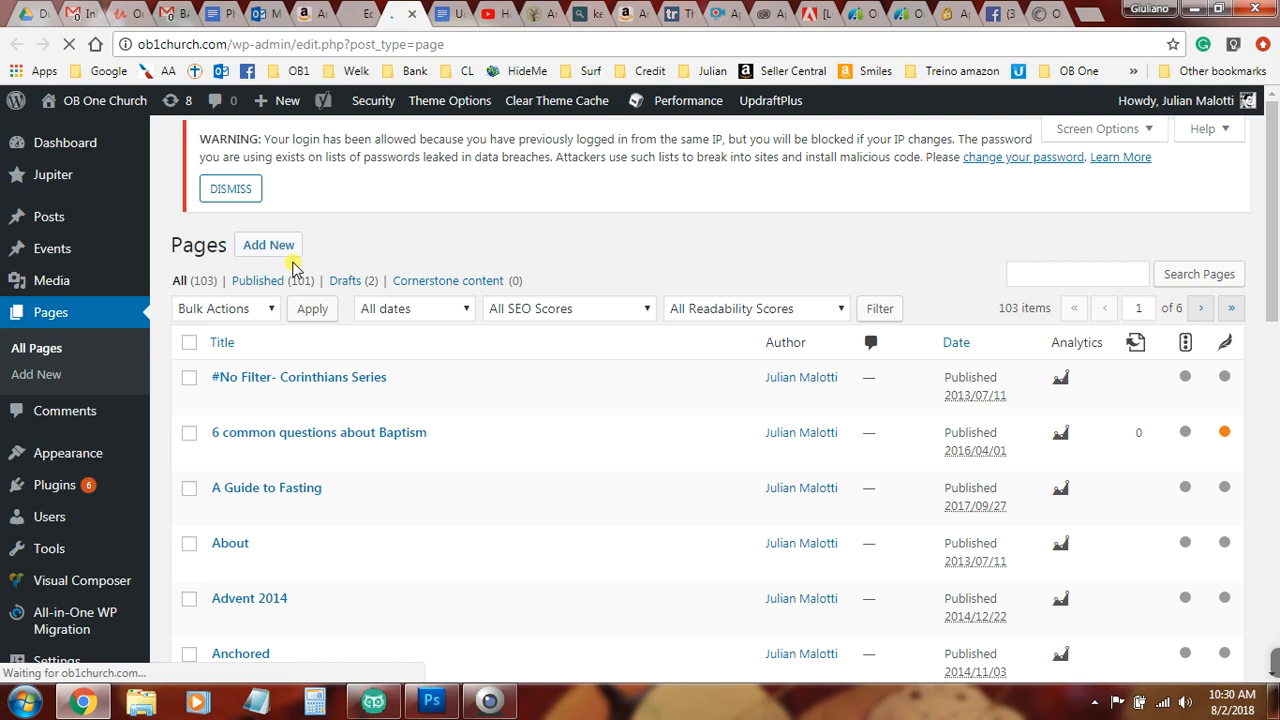
{"action": "scroll", "coordinate": [551, 323], "scroll_direction": "down", "scroll_amount": 5}
{"action": "scroll", "coordinate": [551, 329], "scroll_direction": "up", "scroll_amount": 5}
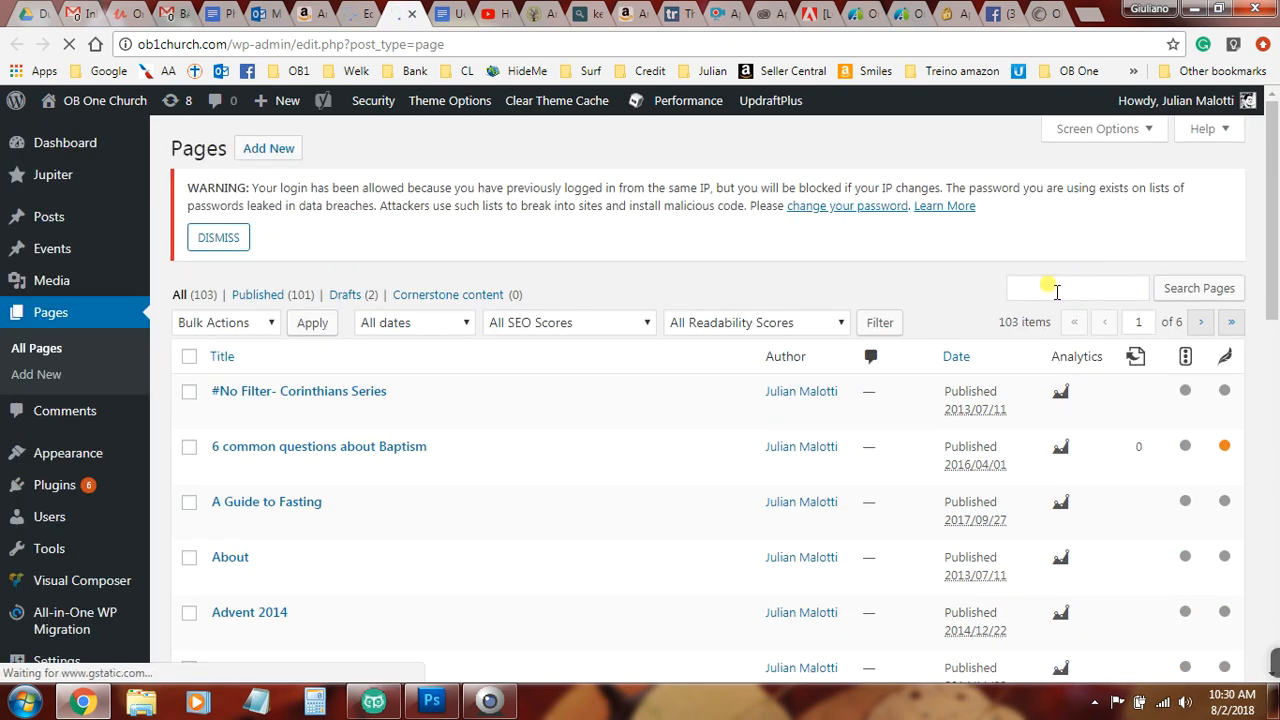
{"action": "left_click", "coordinate": [1052, 288]}
{"action": "type", "text": "home"}
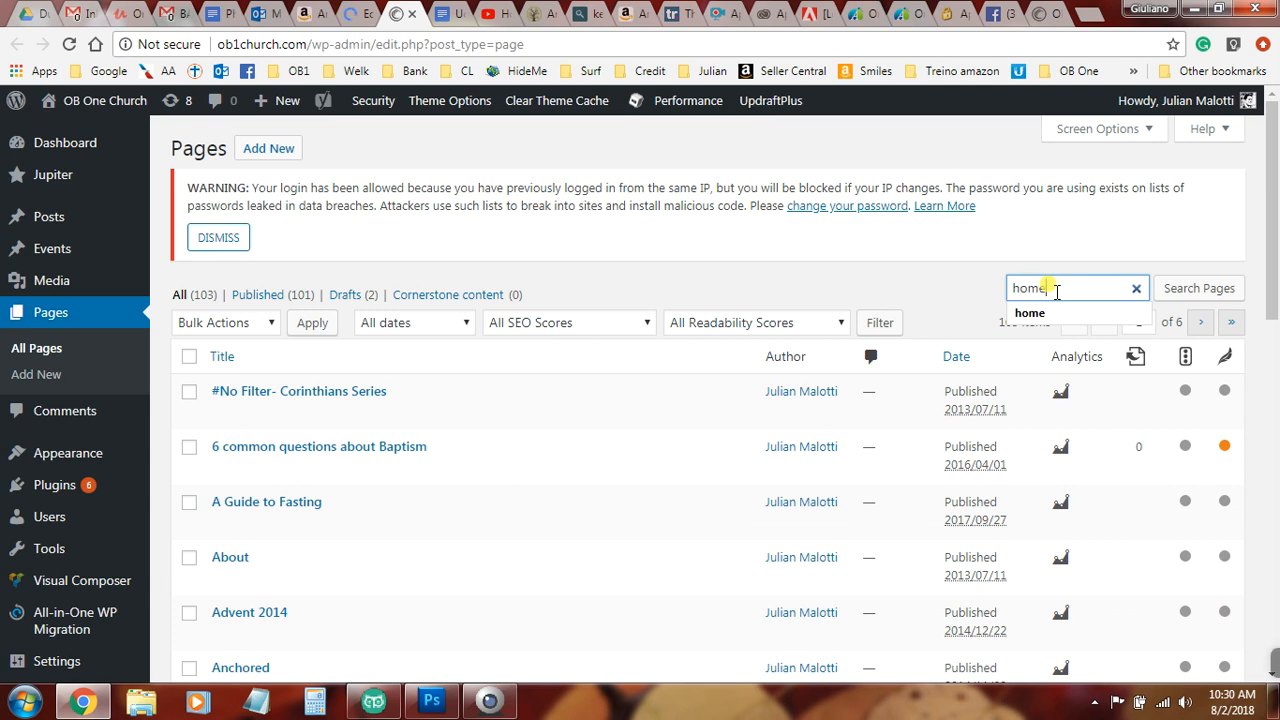
{"action": "left_click", "coordinate": [1178, 289]}
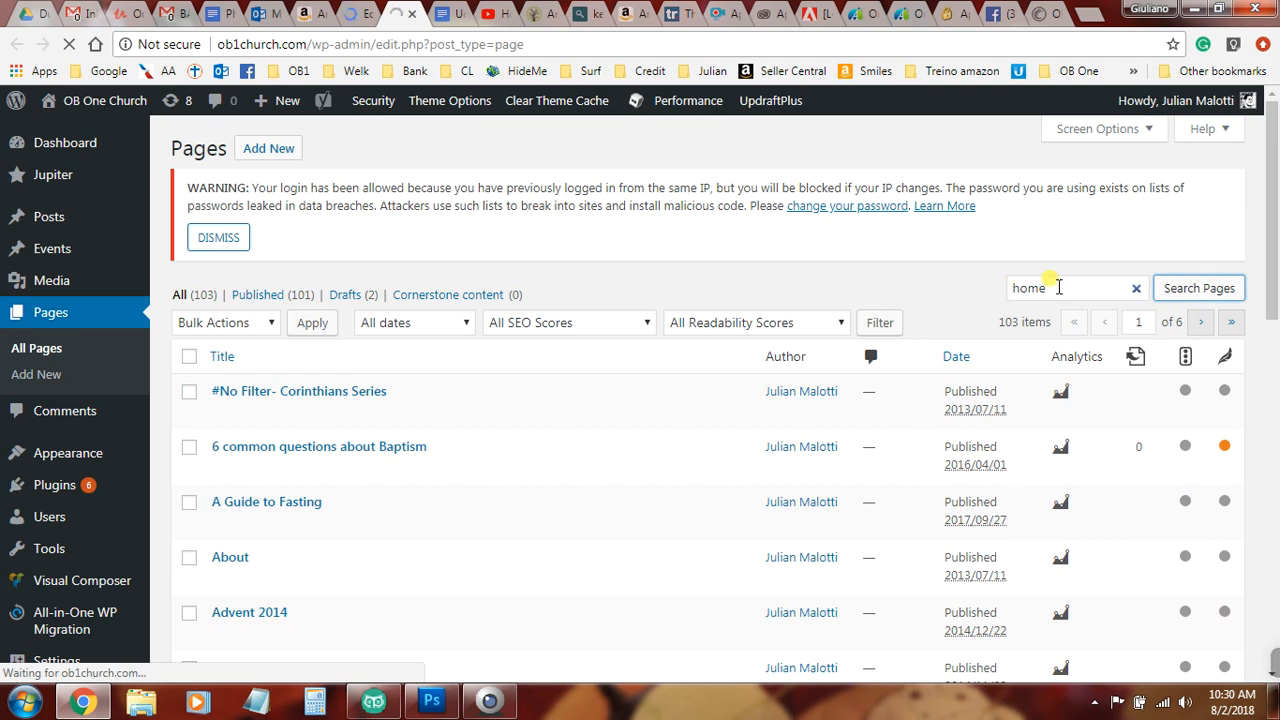
Step: Find the front page "OB One Church located in OB San Diego, CA – Home" in the search results and open it for editing
{"action": "scroll", "coordinate": [829, 334], "scroll_direction": "down", "scroll_amount": 4}
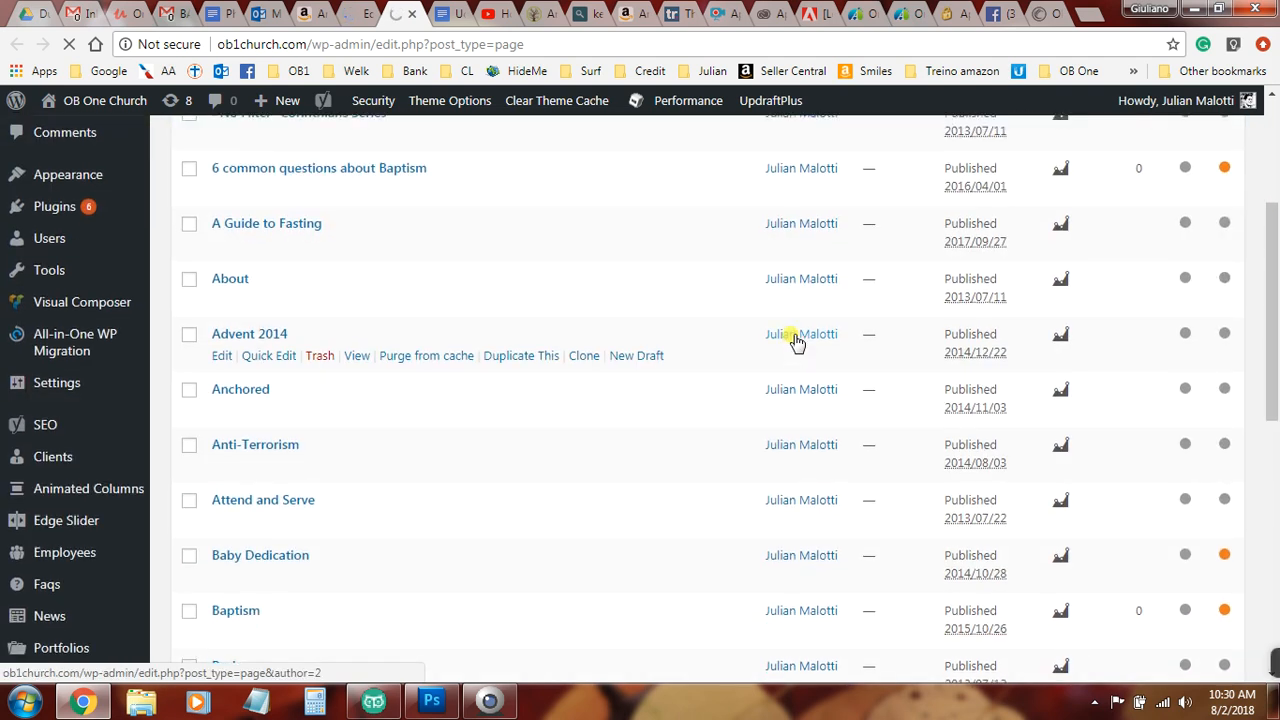
{"action": "scroll", "coordinate": [715, 415], "scroll_direction": "up", "scroll_amount": 4}
{"action": "mouse_move", "coordinate": [583, 588]}
{"action": "scroll", "coordinate": [583, 588], "scroll_direction": "down", "scroll_amount": 3}
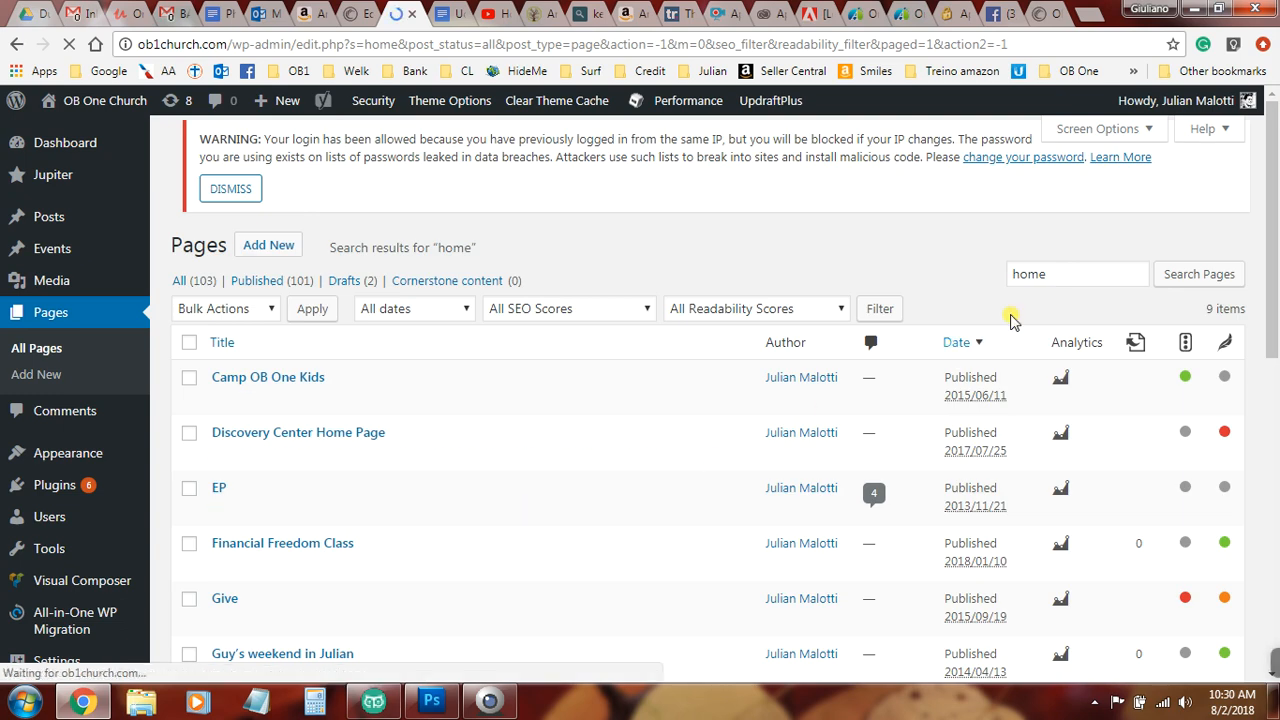
{"action": "scroll", "coordinate": [717, 410], "scroll_direction": "down", "scroll_amount": 3}
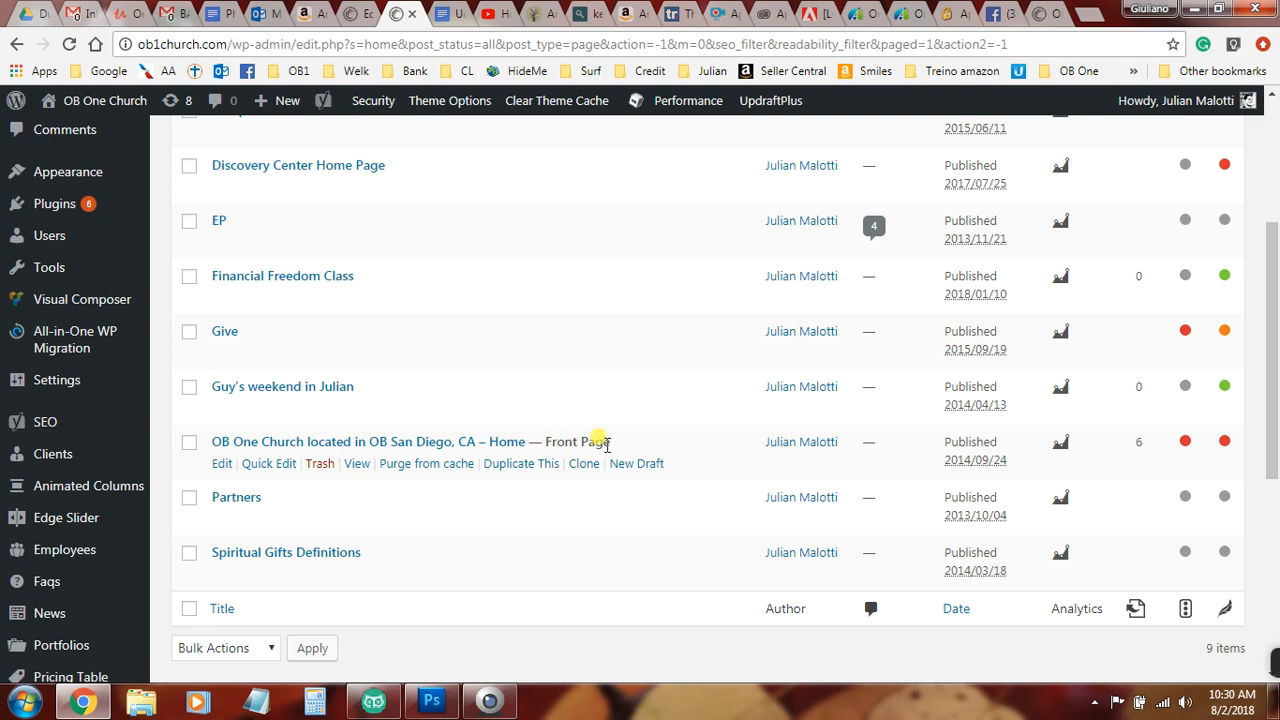
{"action": "left_click", "coordinate": [221, 464]}
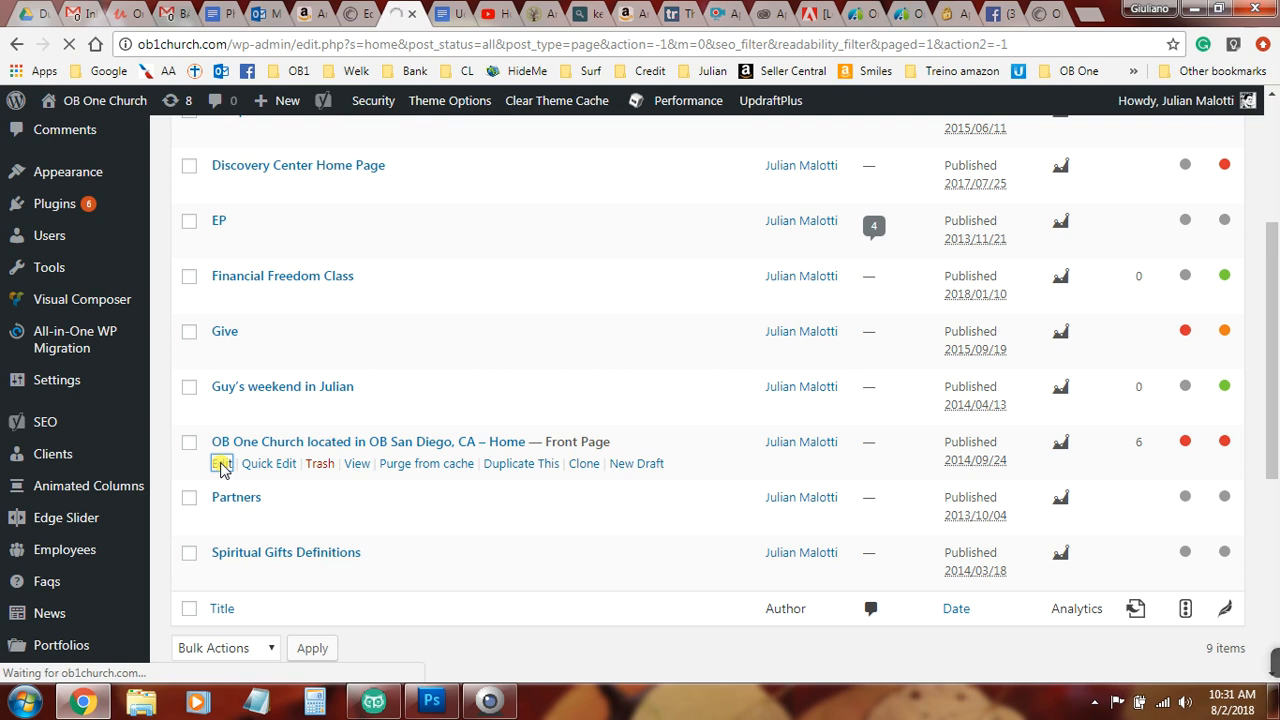
Step: Open the Pages list in another browser tab and switch to it, leaving the homepage editor open
{"action": "mouse_move", "coordinate": [120, 467]}
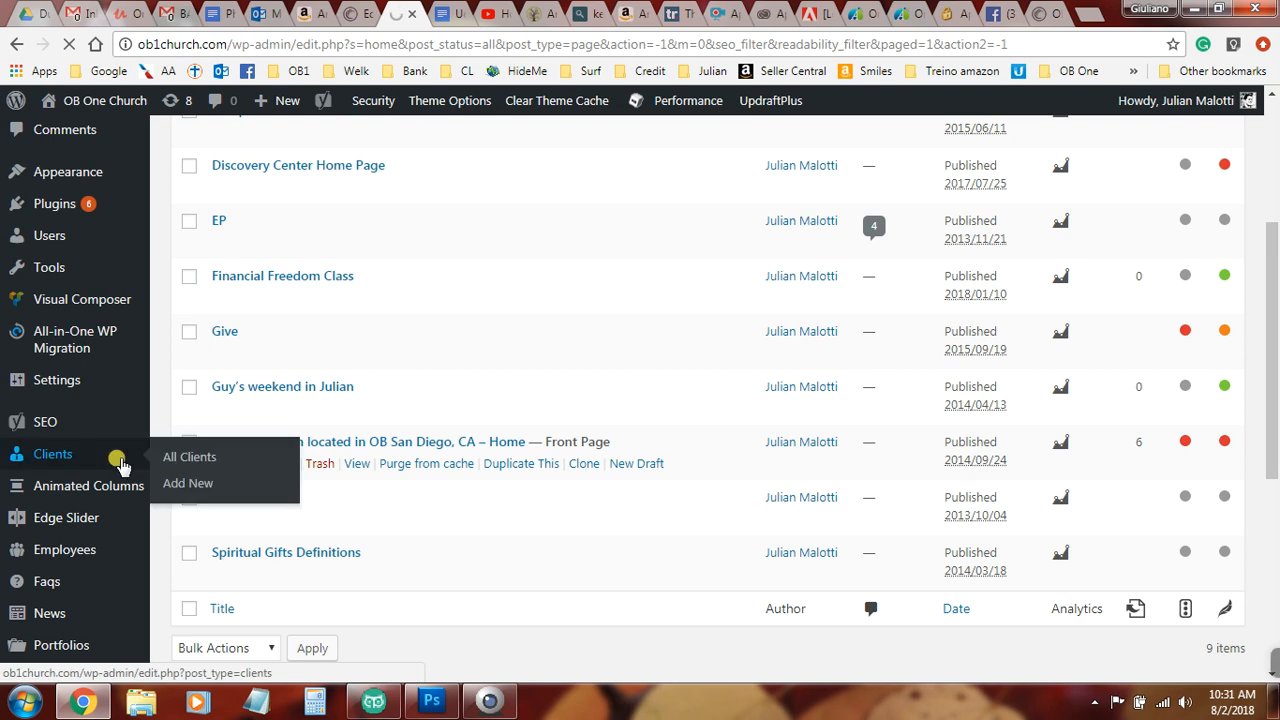
{"action": "scroll", "coordinate": [57, 515], "scroll_direction": "up", "scroll_amount": 2}
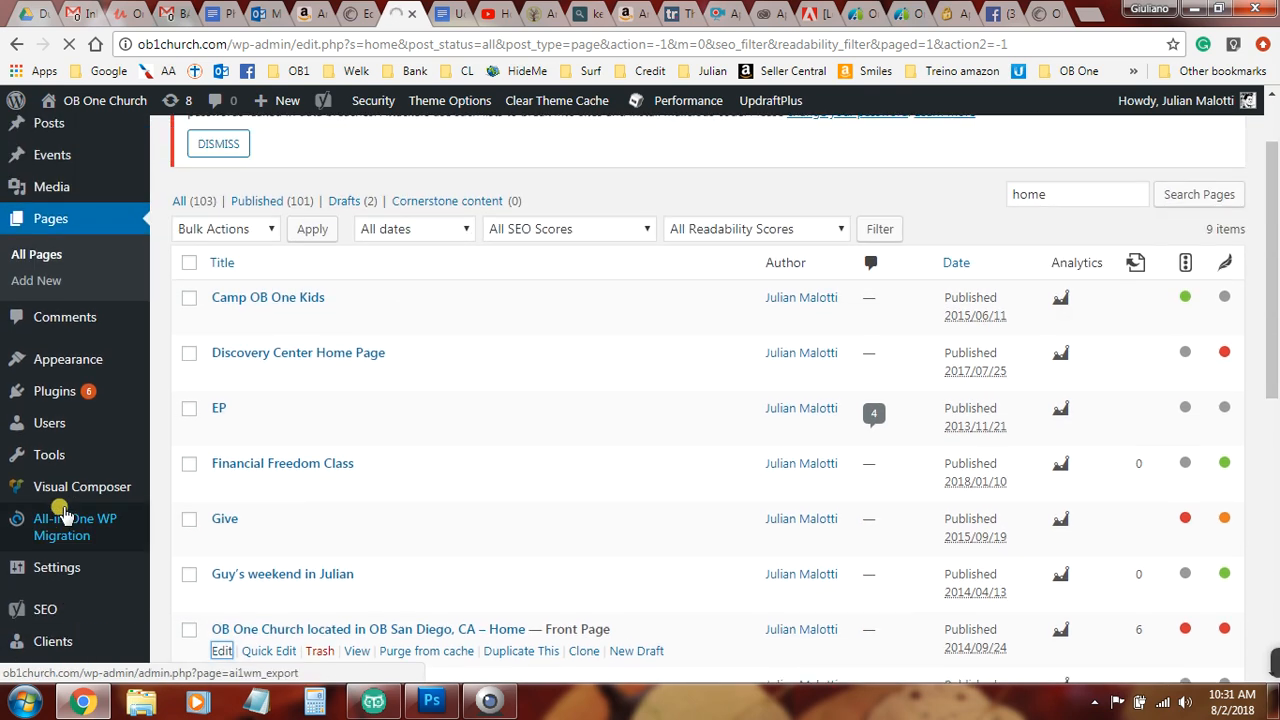
{"action": "right_click", "coordinate": [44, 222]}
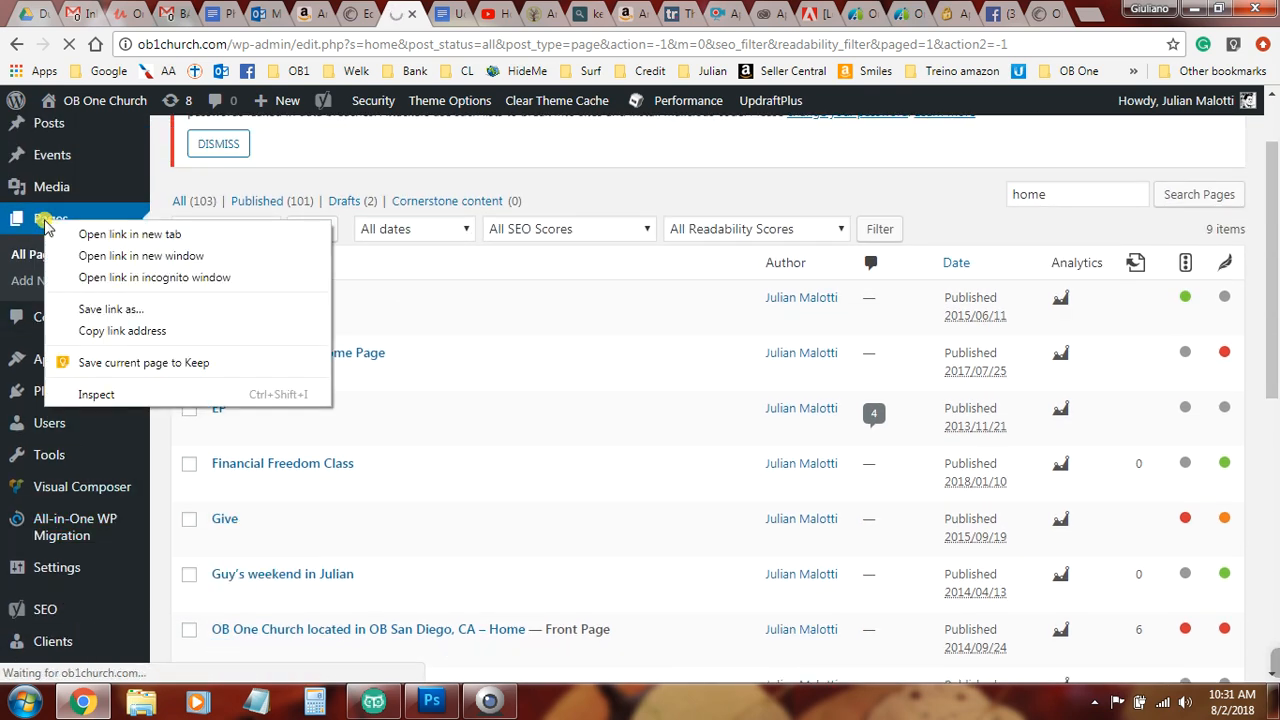
{"action": "left_click", "coordinate": [90, 234]}
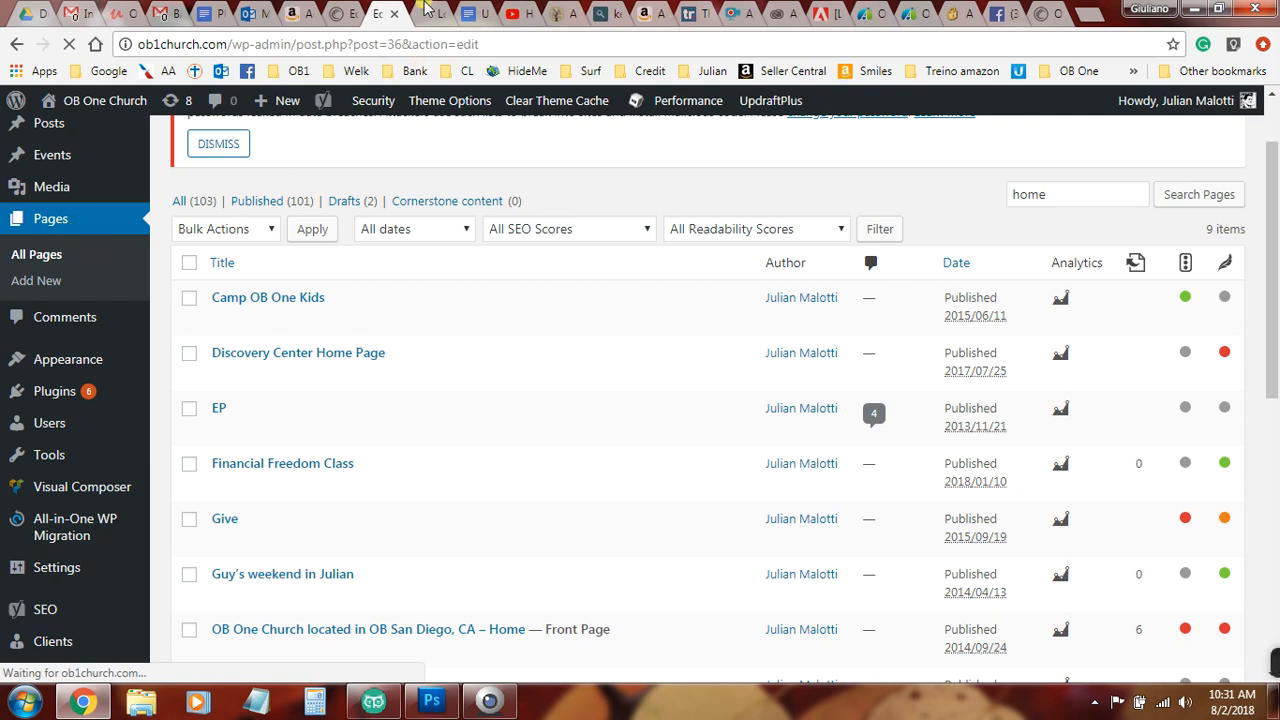
{"action": "left_click", "coordinate": [422, 14]}
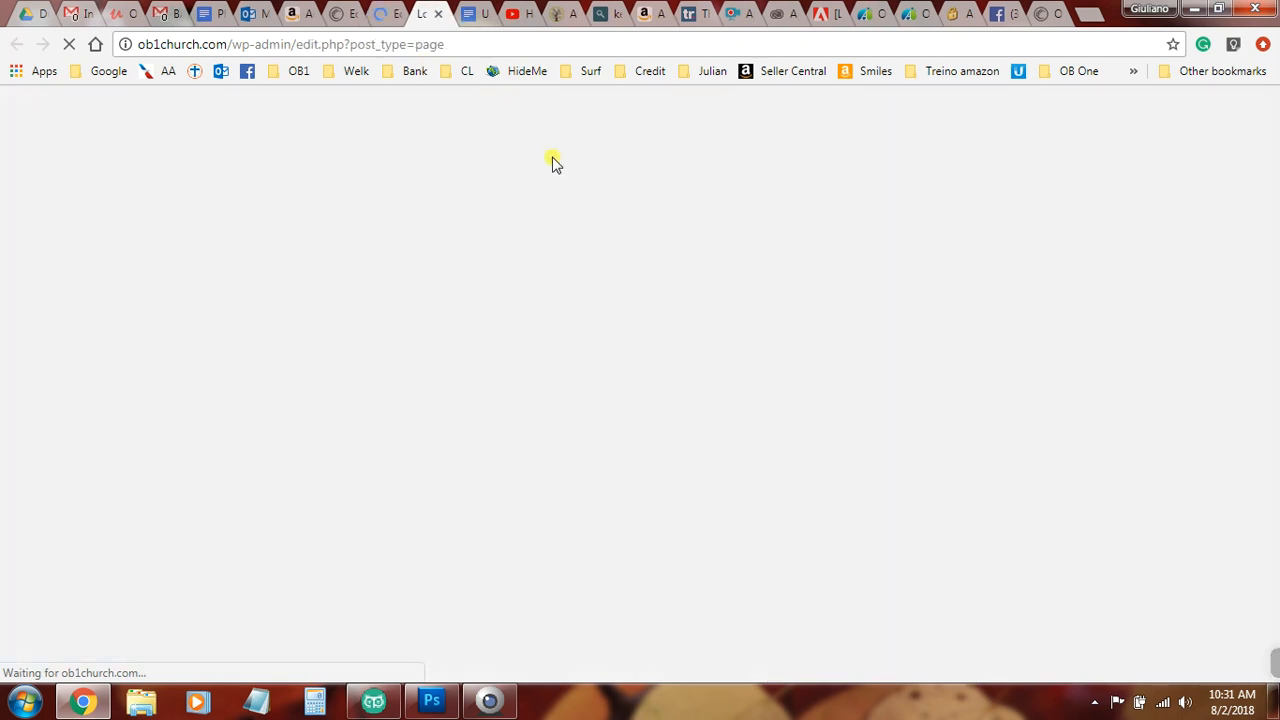
{"action": "left_click", "coordinate": [385, 12]}
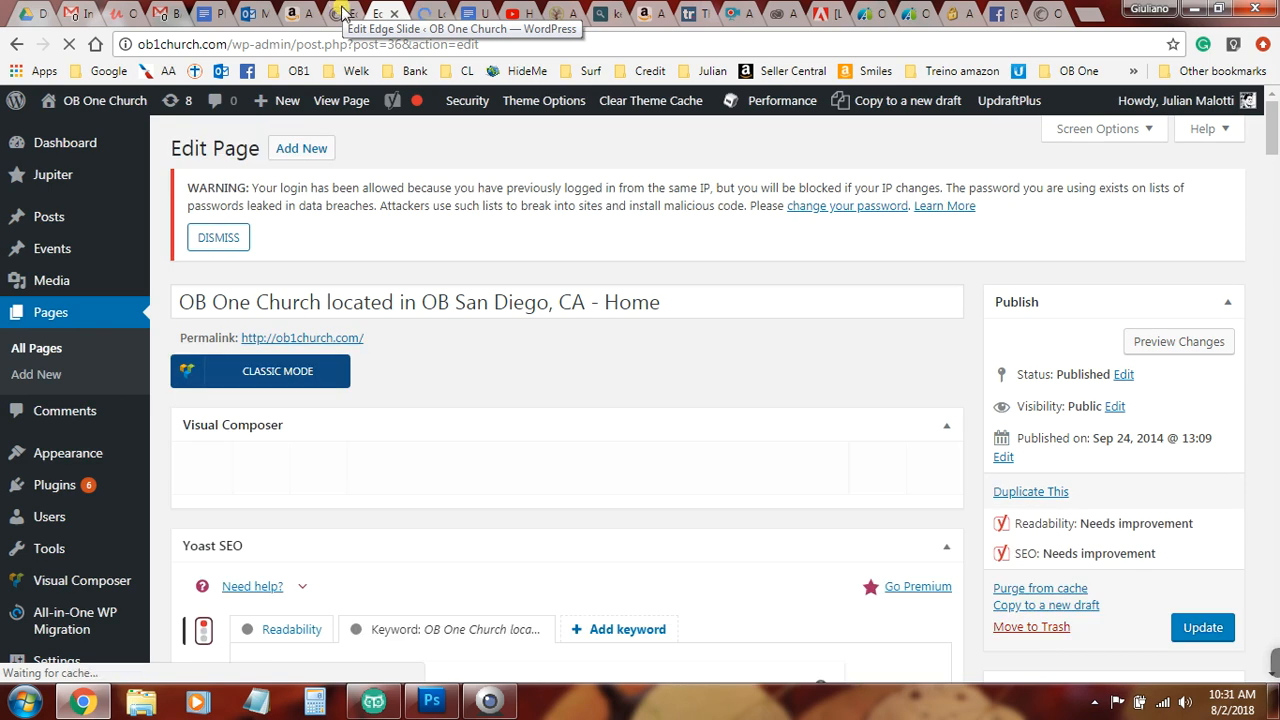
{"action": "left_click", "coordinate": [426, 15]}
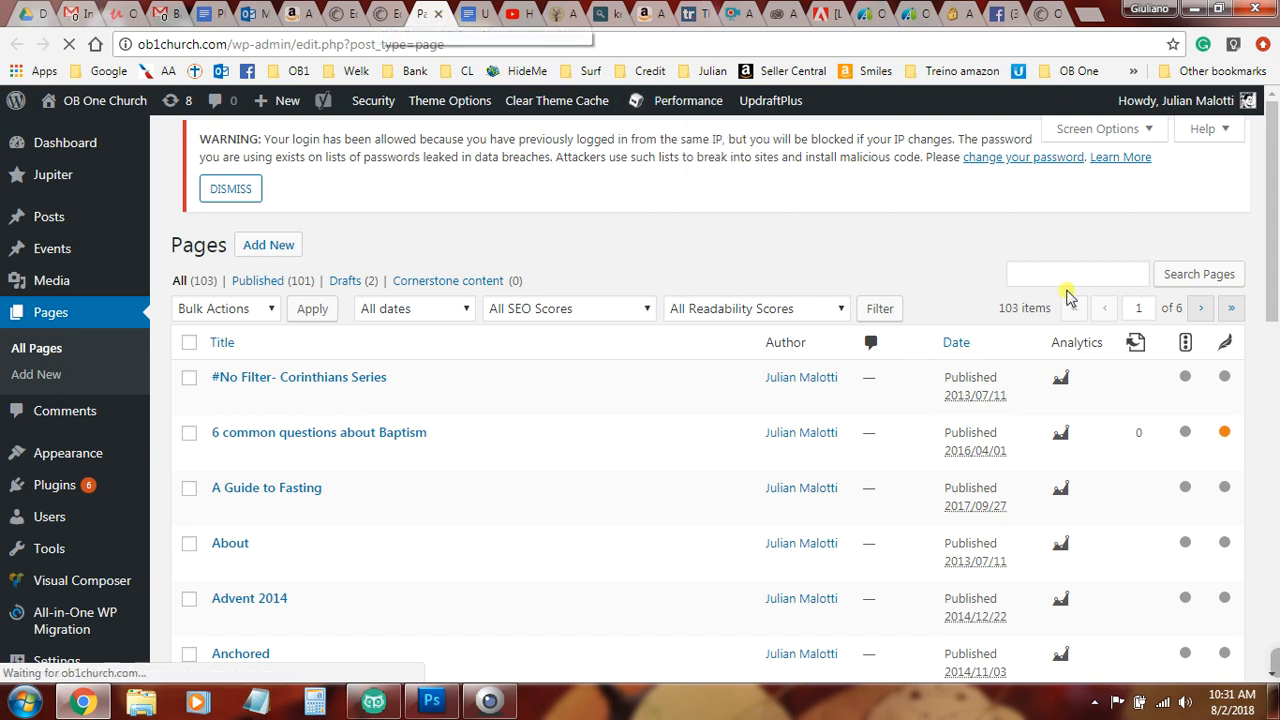
Step: Search the pages for "baptism"
{"action": "left_click", "coordinate": [1058, 276]}
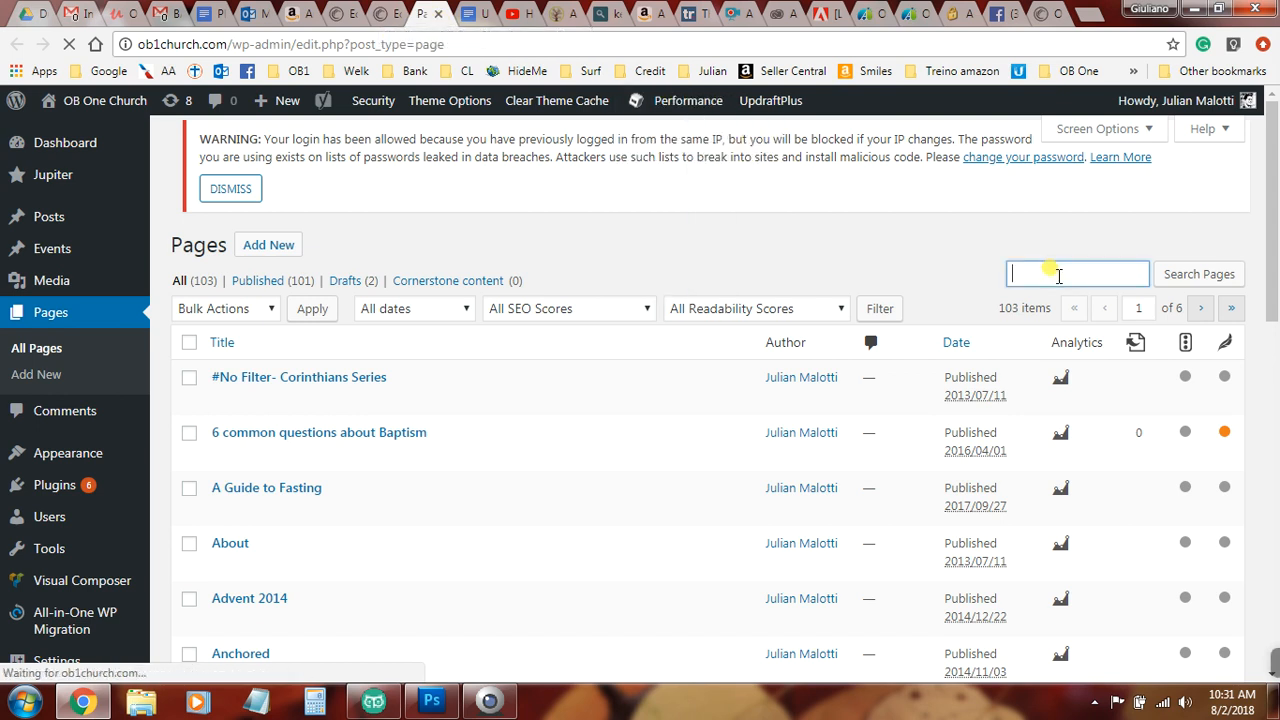
{"action": "type", "text": "baptism"}
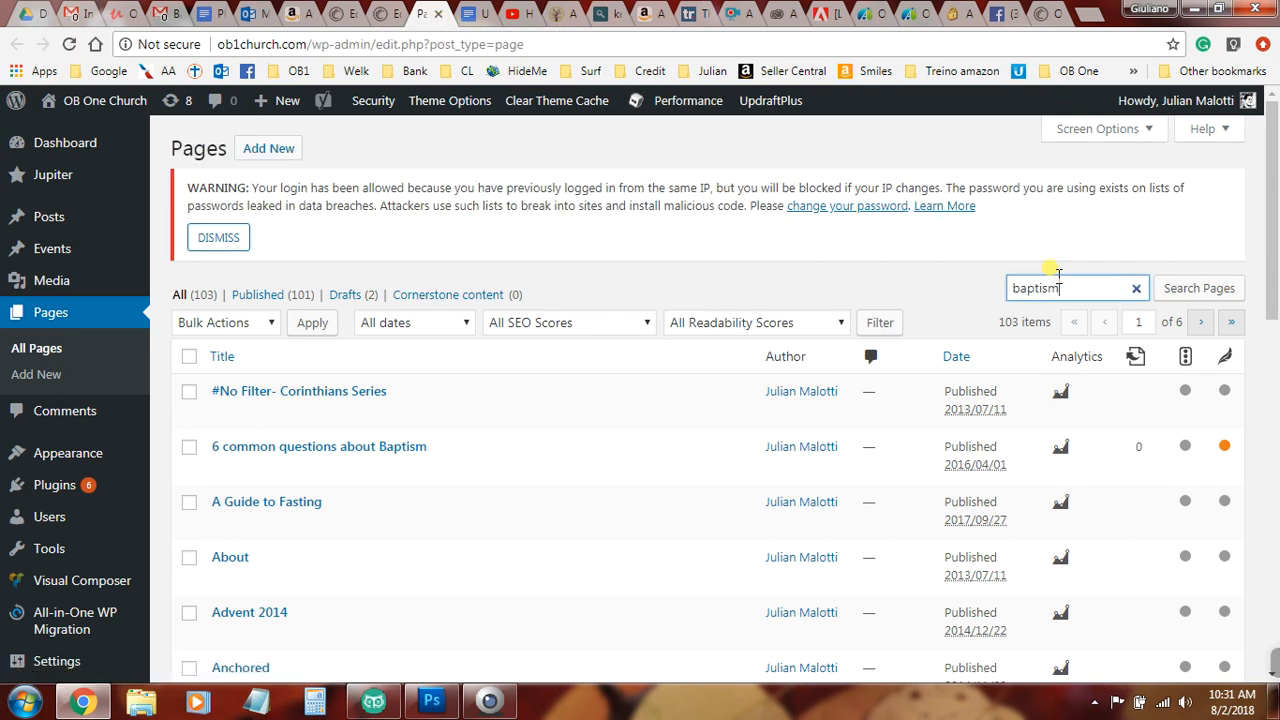
{"action": "left_click", "coordinate": [1185, 288]}
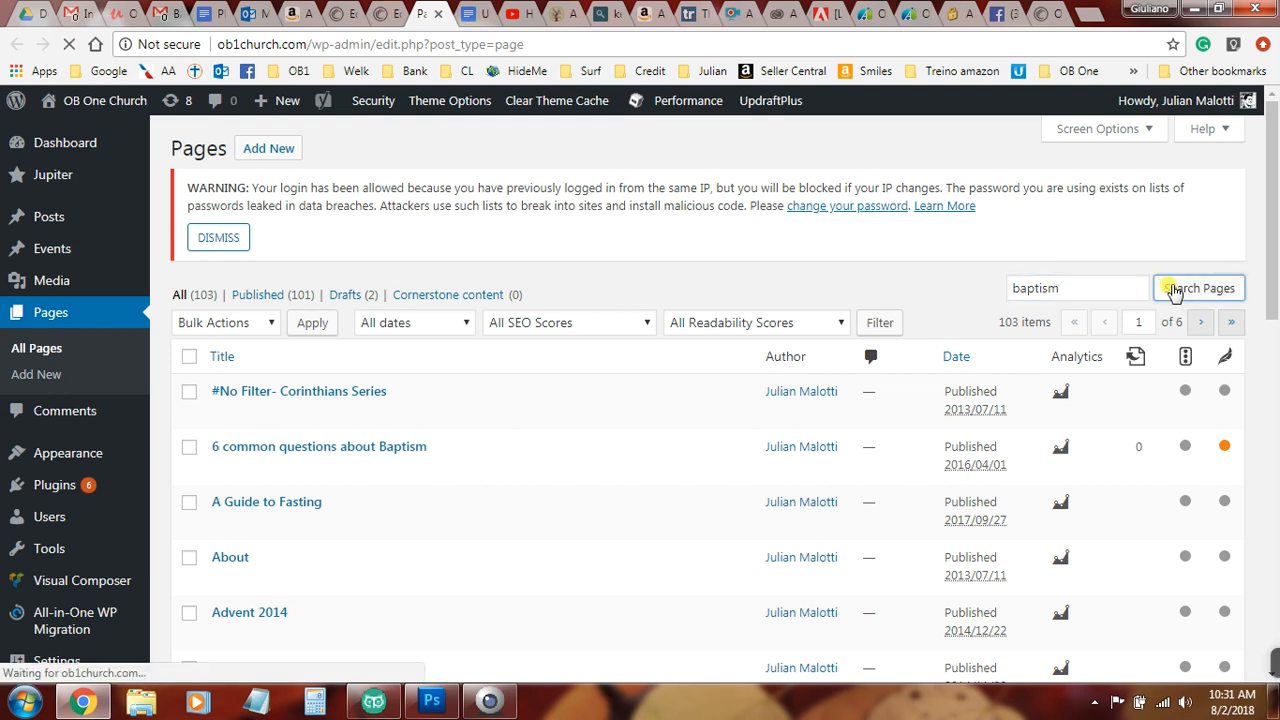
Step: Return to the homepage editor and open the Edge Slider element's settings at its specific slides selection
{"action": "left_click", "coordinate": [385, 12]}
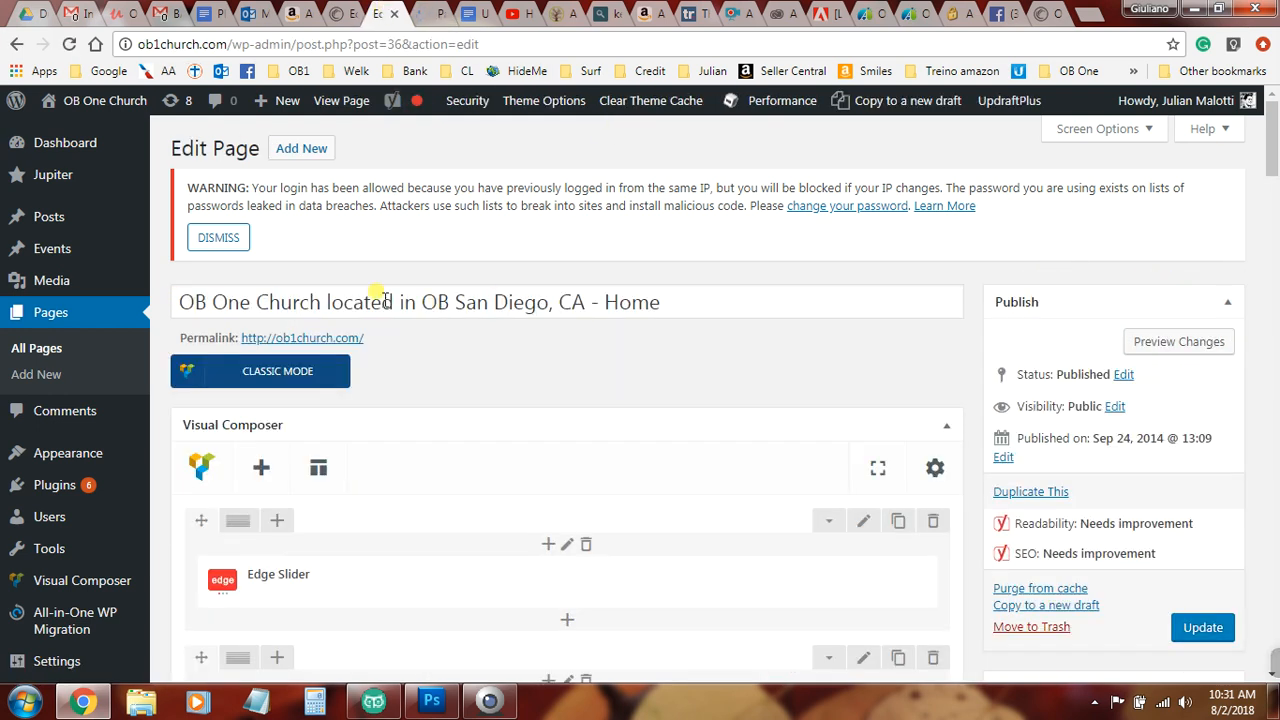
{"action": "scroll", "coordinate": [630, 290], "scroll_direction": "down", "scroll_amount": 2}
{"action": "scroll", "coordinate": [630, 292], "scroll_direction": "down", "scroll_amount": 2}
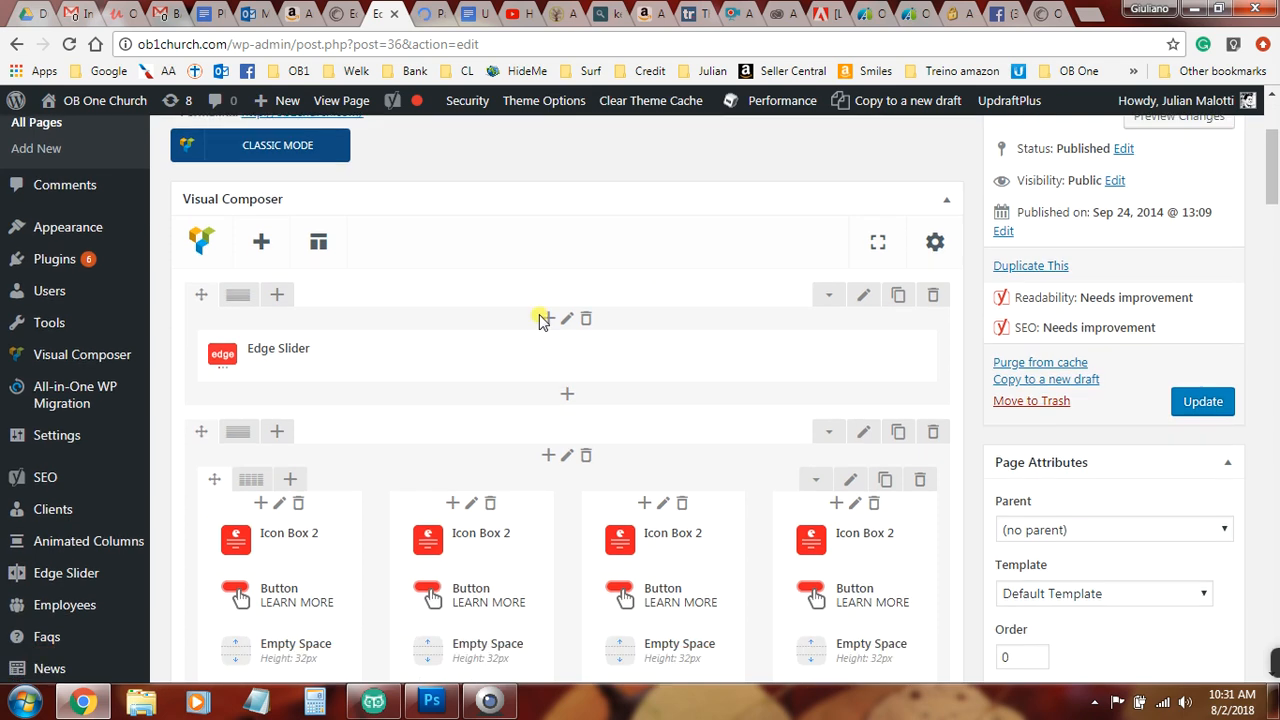
{"action": "mouse_move", "coordinate": [228, 252]}
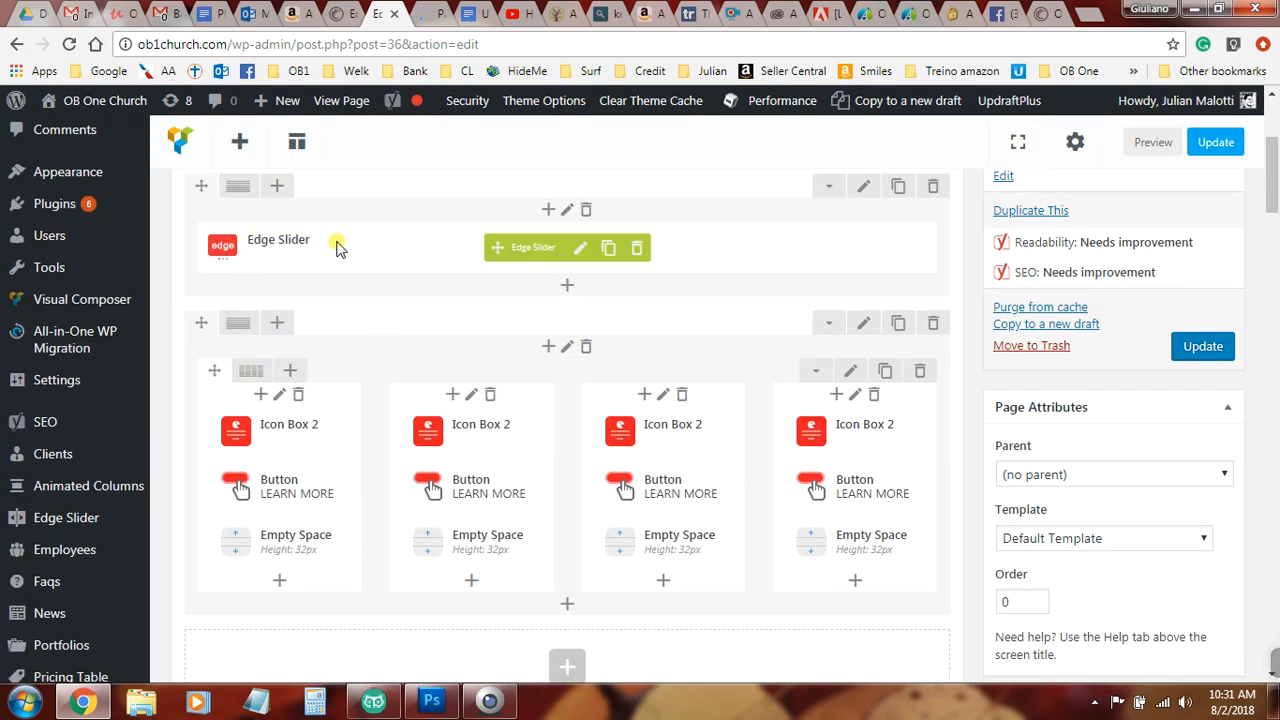
{"action": "left_click", "coordinate": [581, 249]}
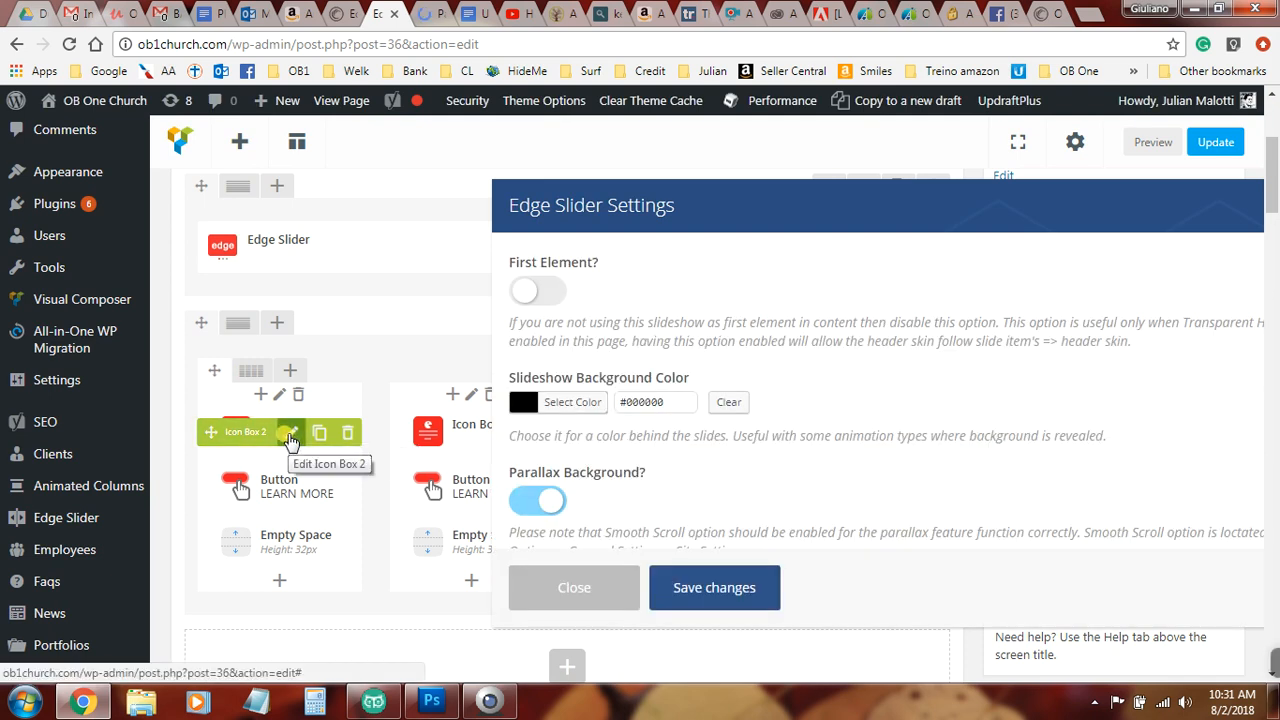
{"action": "scroll", "coordinate": [888, 380], "scroll_direction": "down", "scroll_amount": 1}
{"action": "scroll", "coordinate": [888, 380], "scroll_direction": "down", "scroll_amount": 2}
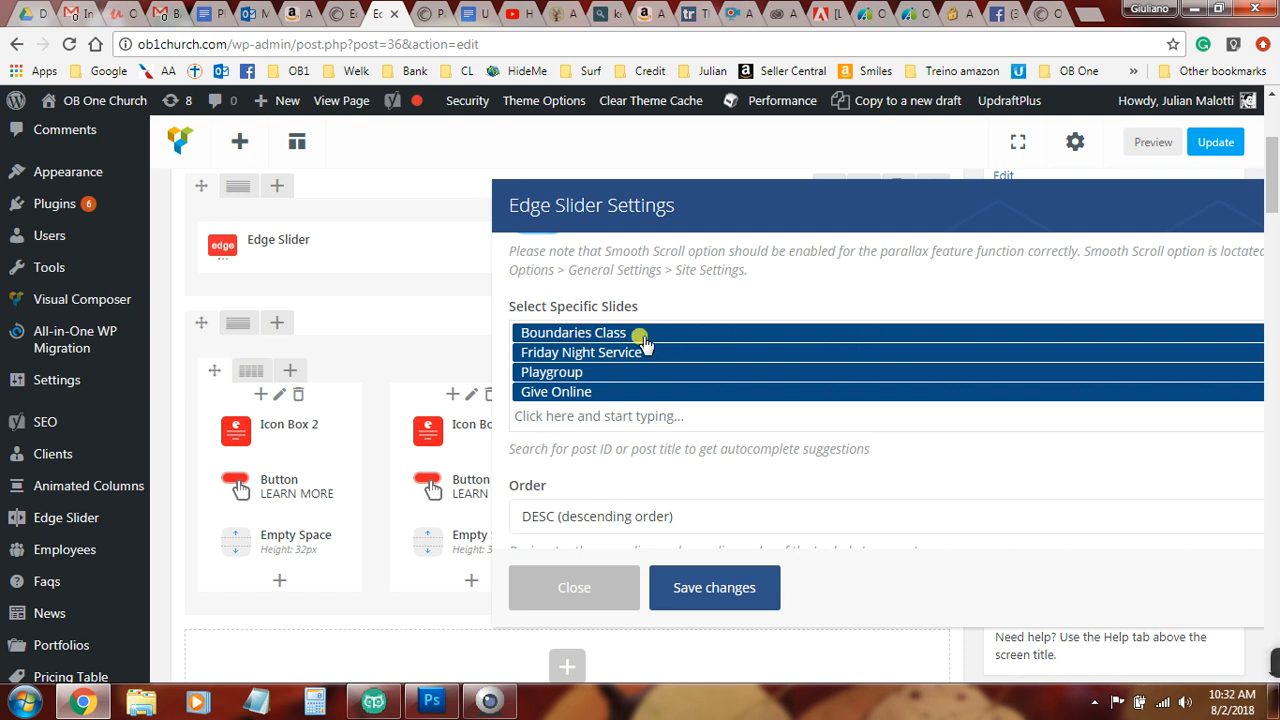
Step: Find the Baptism slide with "bapt" and add it to the Edge Slider's specific slides
{"action": "left_click", "coordinate": [541, 416]}
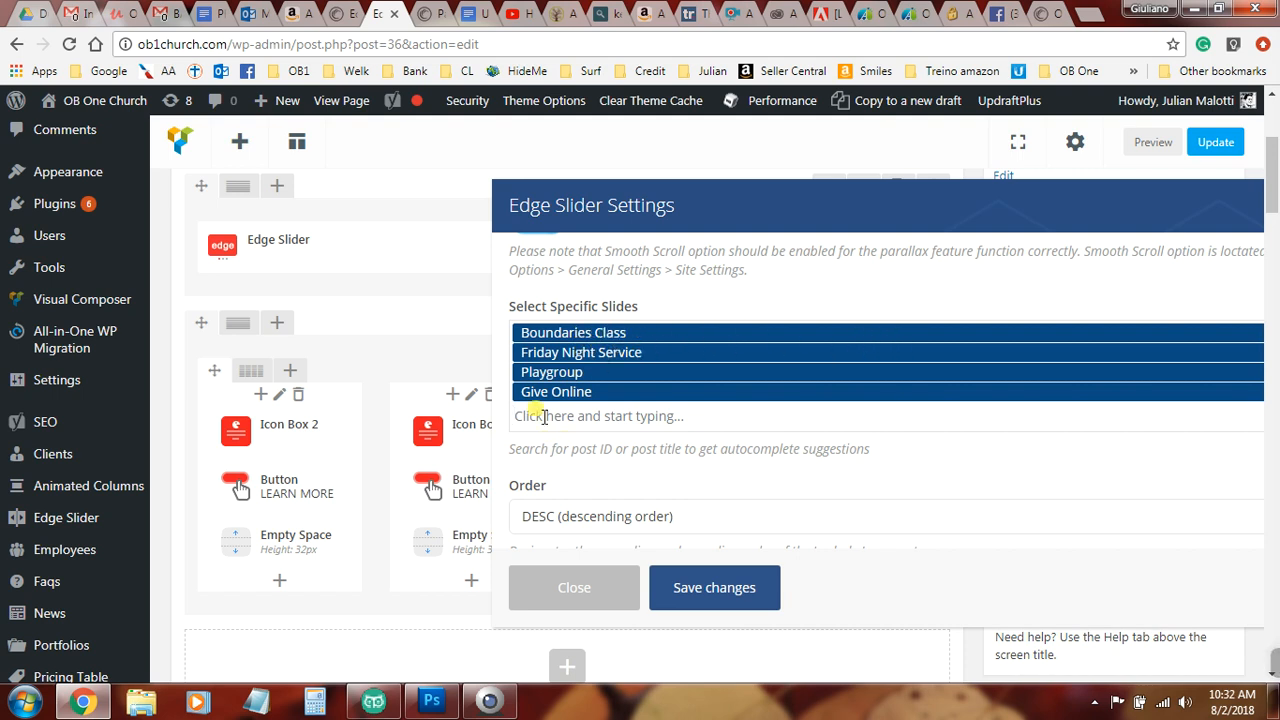
{"action": "type", "text": "bapt"}
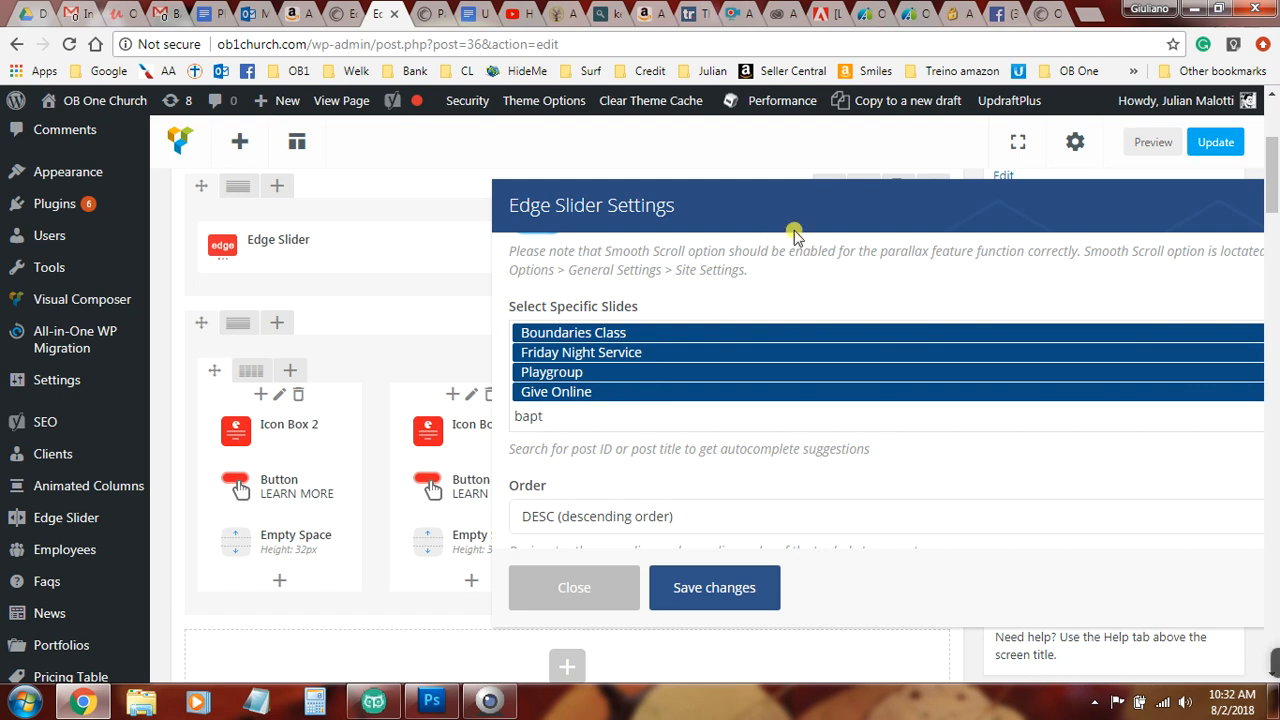
{"action": "left_click_drag", "start_coordinate": [813, 207], "coordinate": [647, 193]}
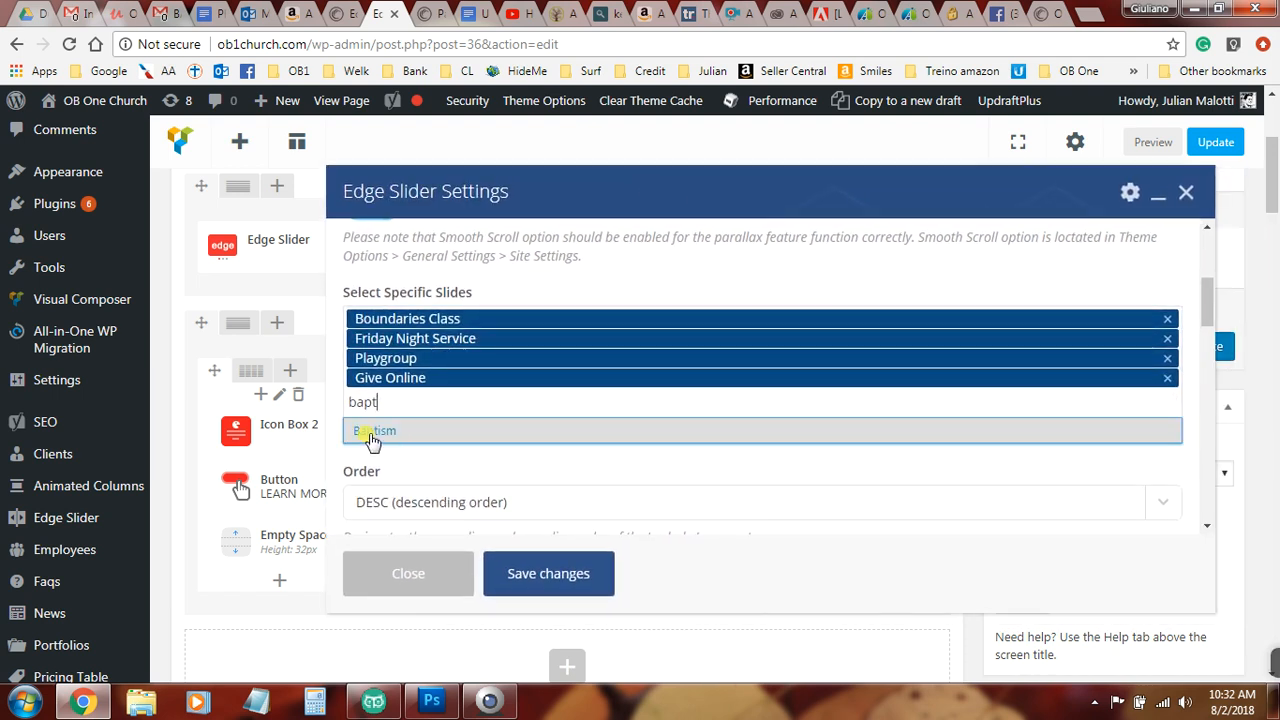
{"action": "left_click", "coordinate": [372, 440]}
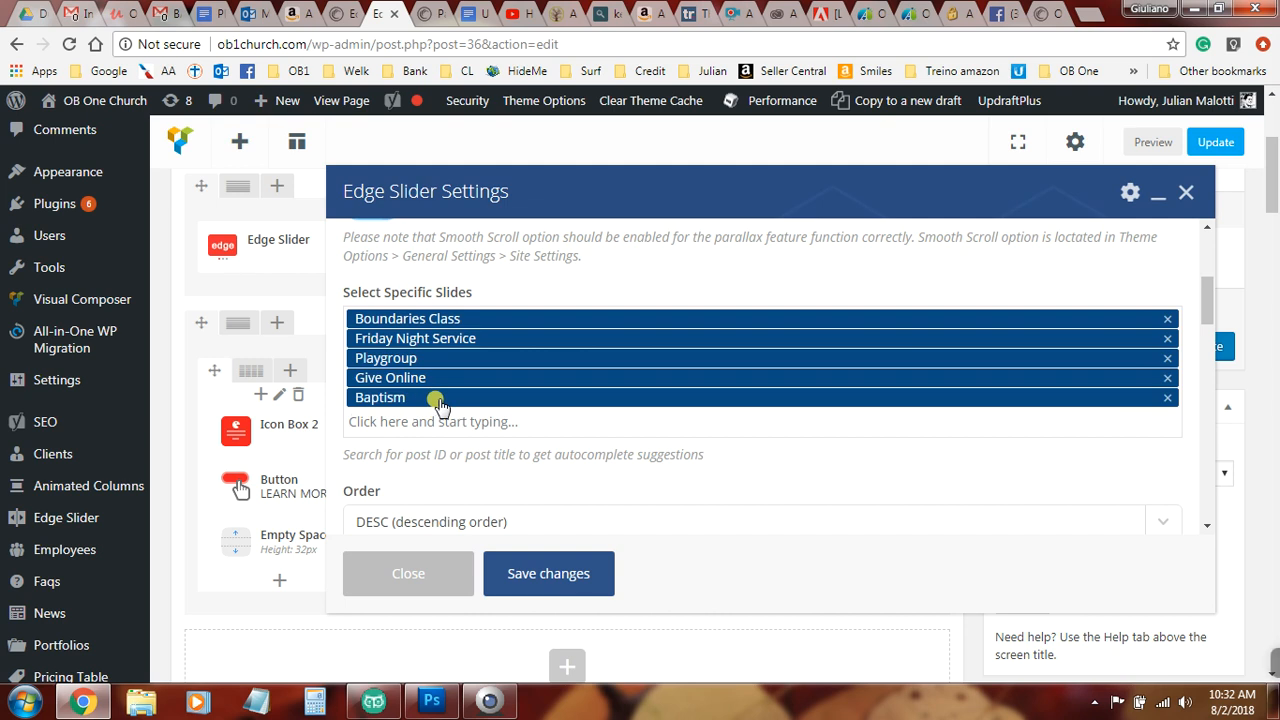
Step: Move the Baptism slide to second place, directly after Boundaries Class, and save the slider change by updating the homepage
{"action": "left_click_drag", "start_coordinate": [440, 403], "coordinate": [461, 325]}
{"action": "left_click_drag", "start_coordinate": [458, 318], "coordinate": [458, 344]}
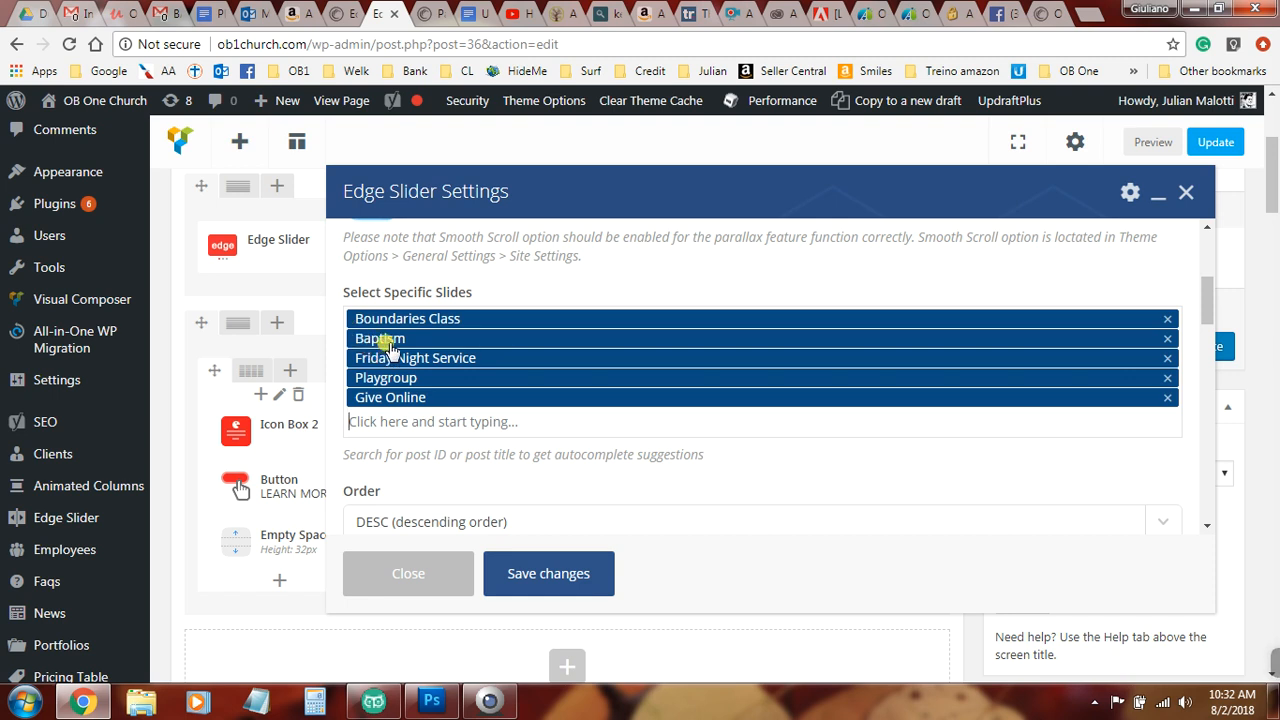
{"action": "left_click", "coordinate": [540, 576]}
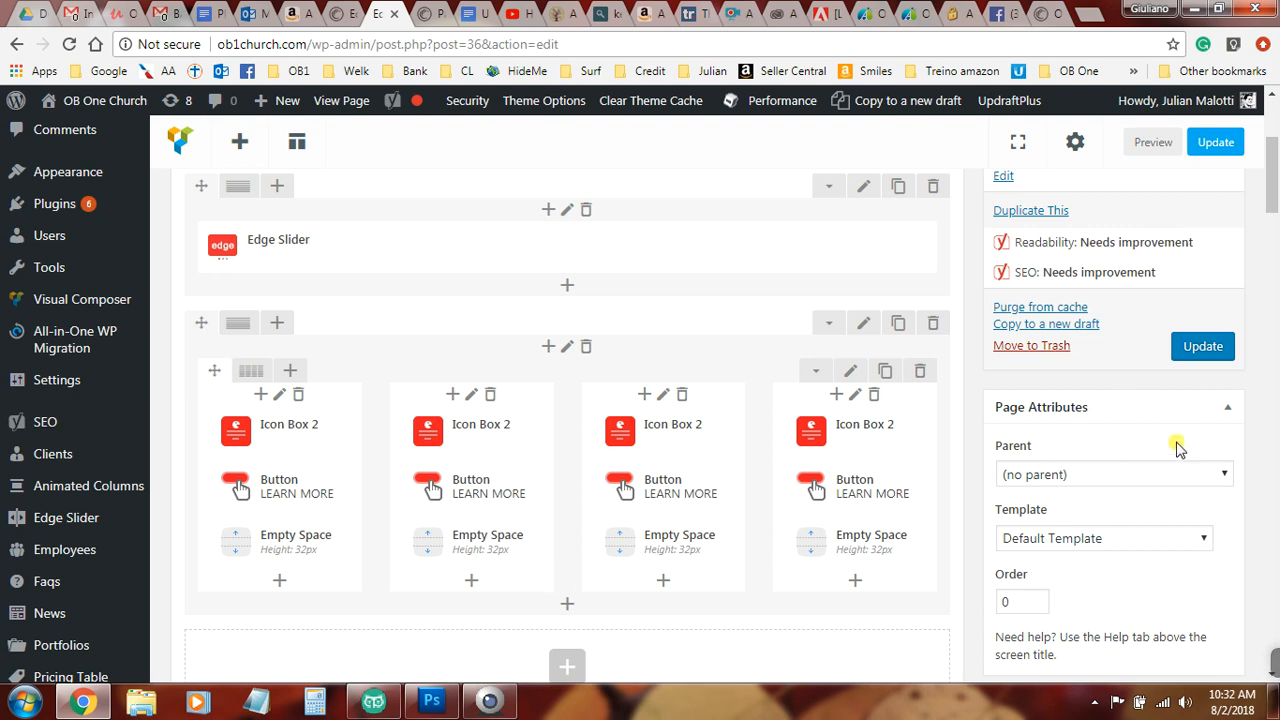
{"action": "left_click", "coordinate": [1203, 347]}
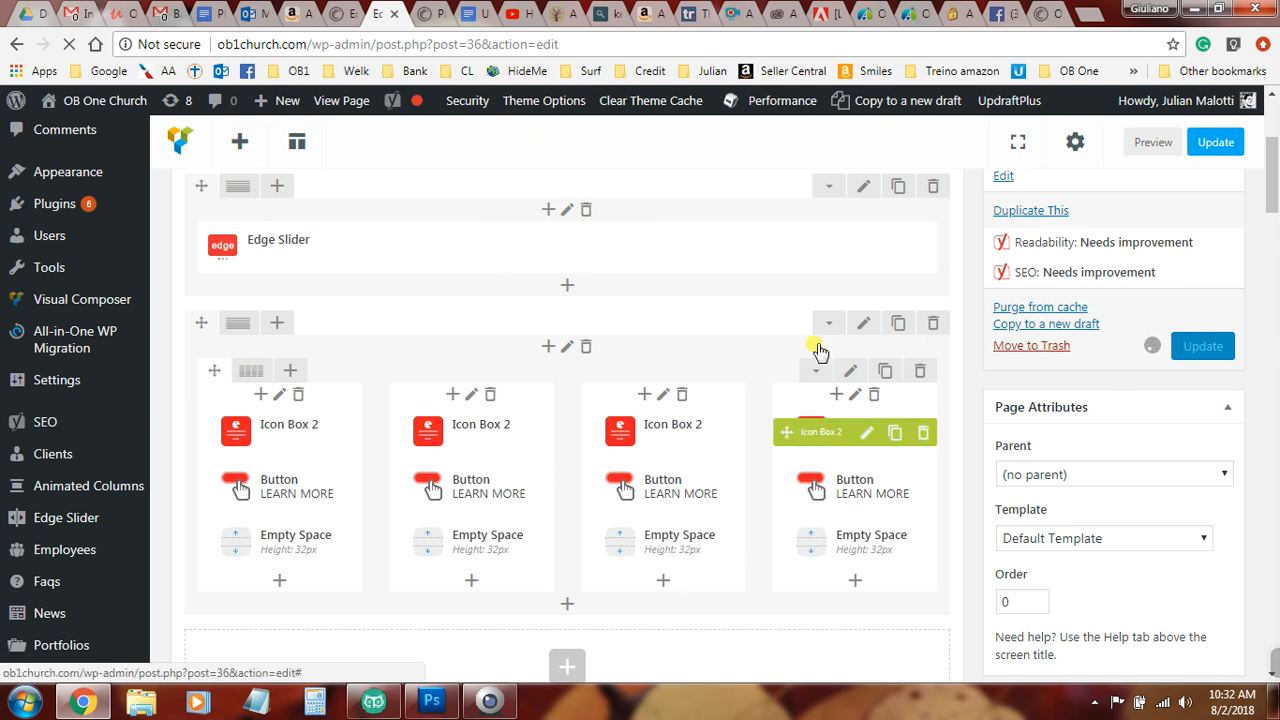
Step: Switch to the "baptism" page search results and open the Baptism page for editing
{"action": "key", "text": "ctrl+Tab"}
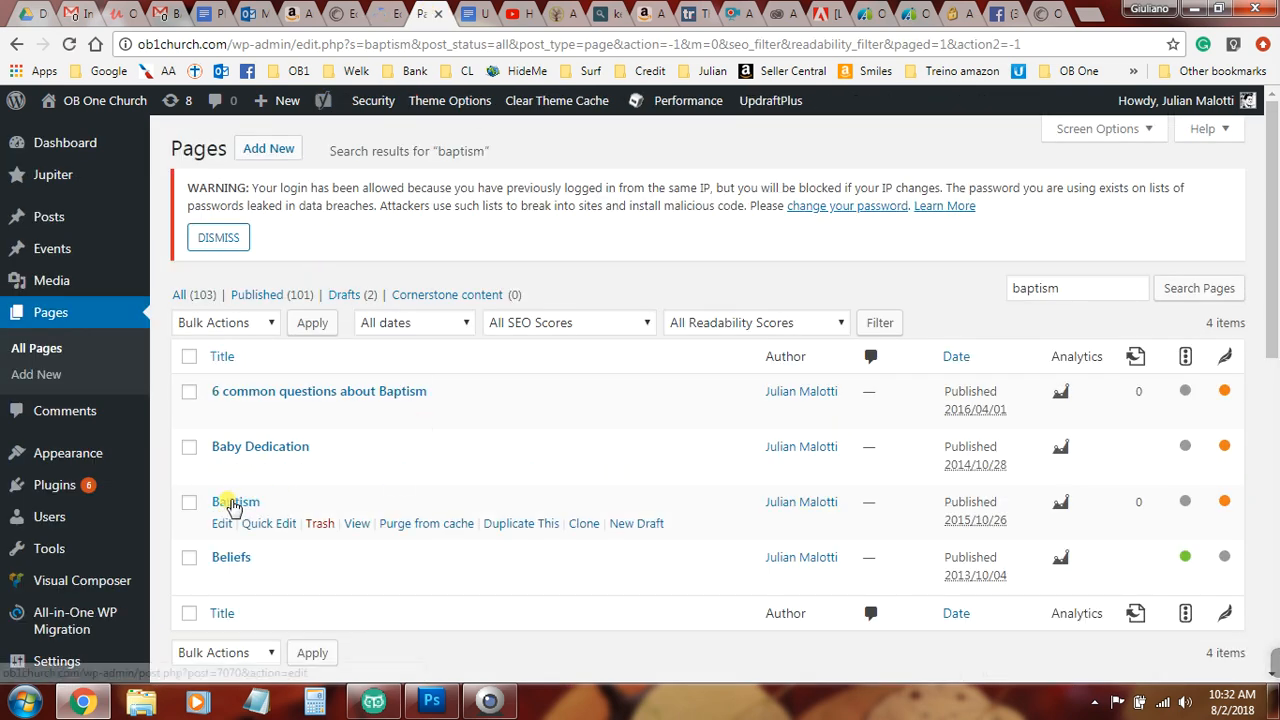
{"action": "left_click", "coordinate": [224, 522]}
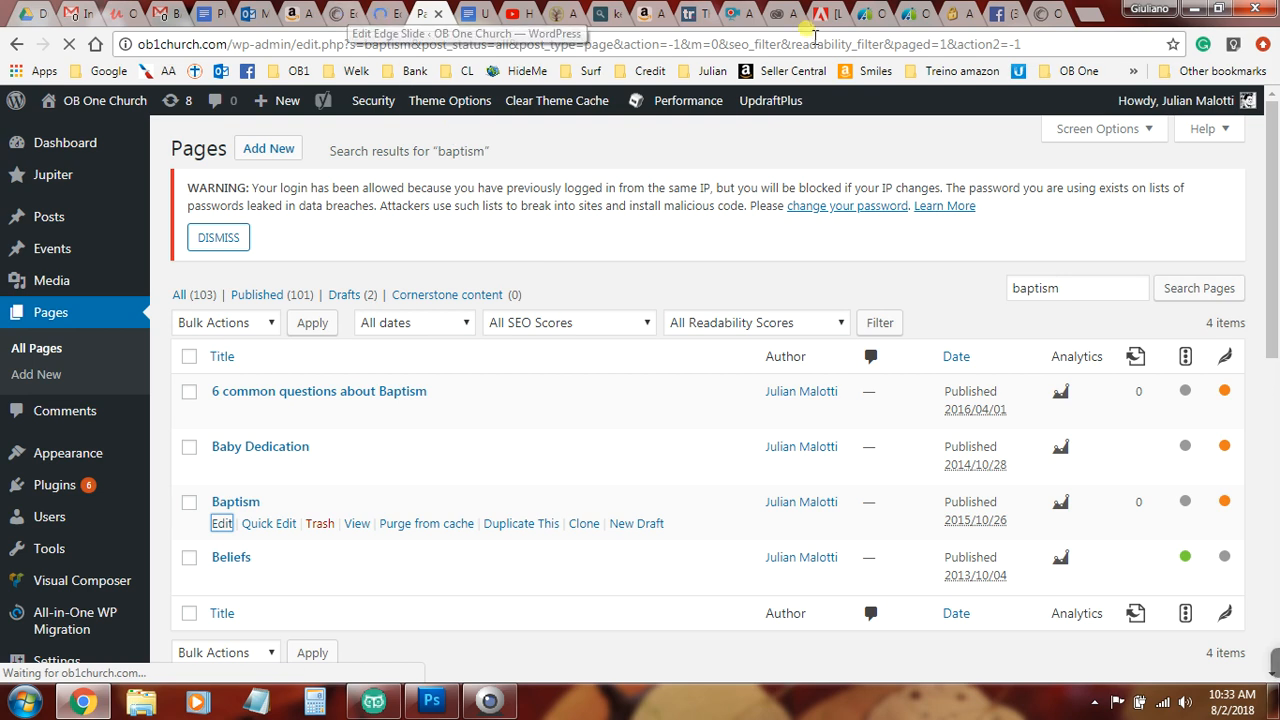
Step: Reload the live church homepage in its own tab and advance the slider to the Baptism Potluck slide
{"action": "left_click", "coordinate": [1062, 14]}
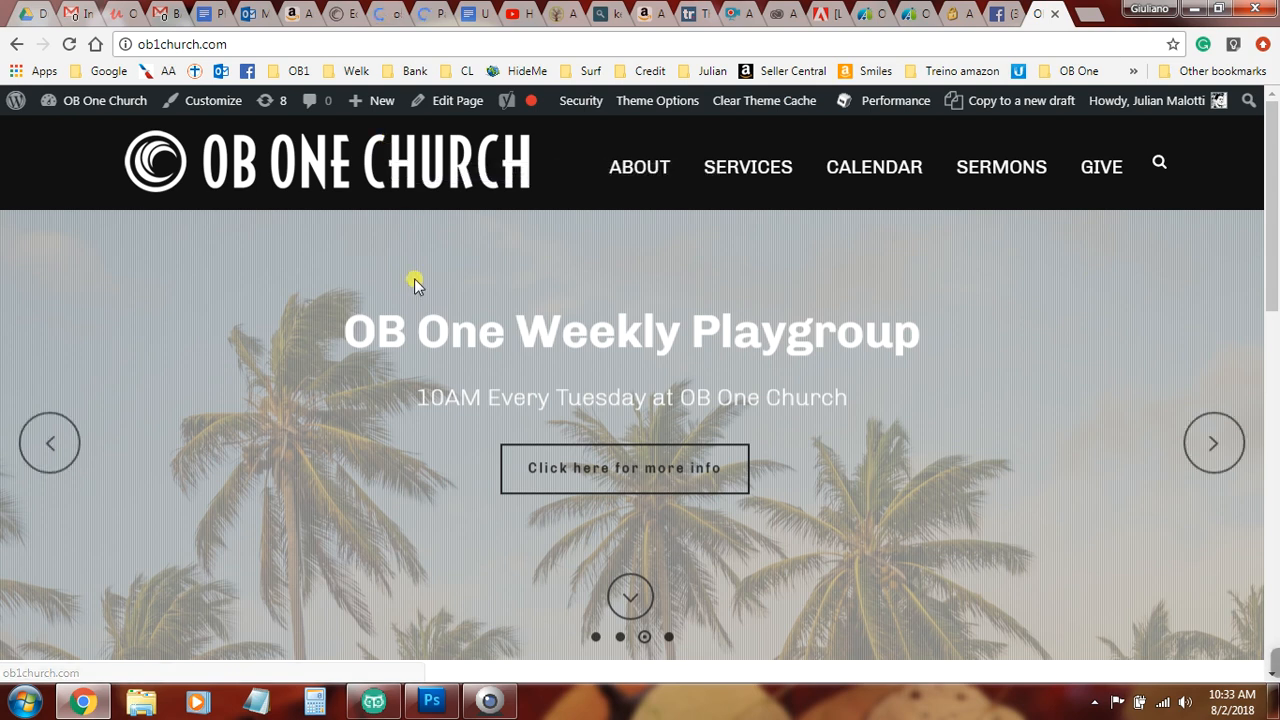
{"action": "left_click", "coordinate": [69, 44]}
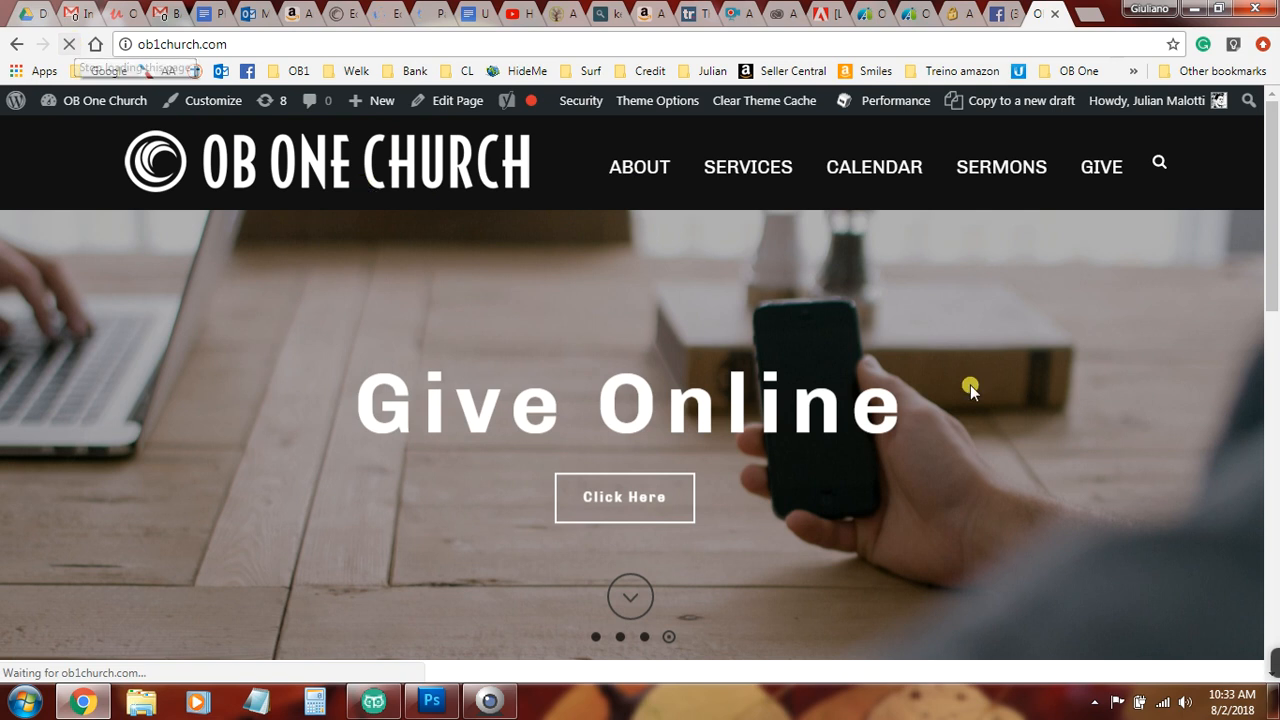
{"action": "left_click", "coordinate": [1218, 455]}
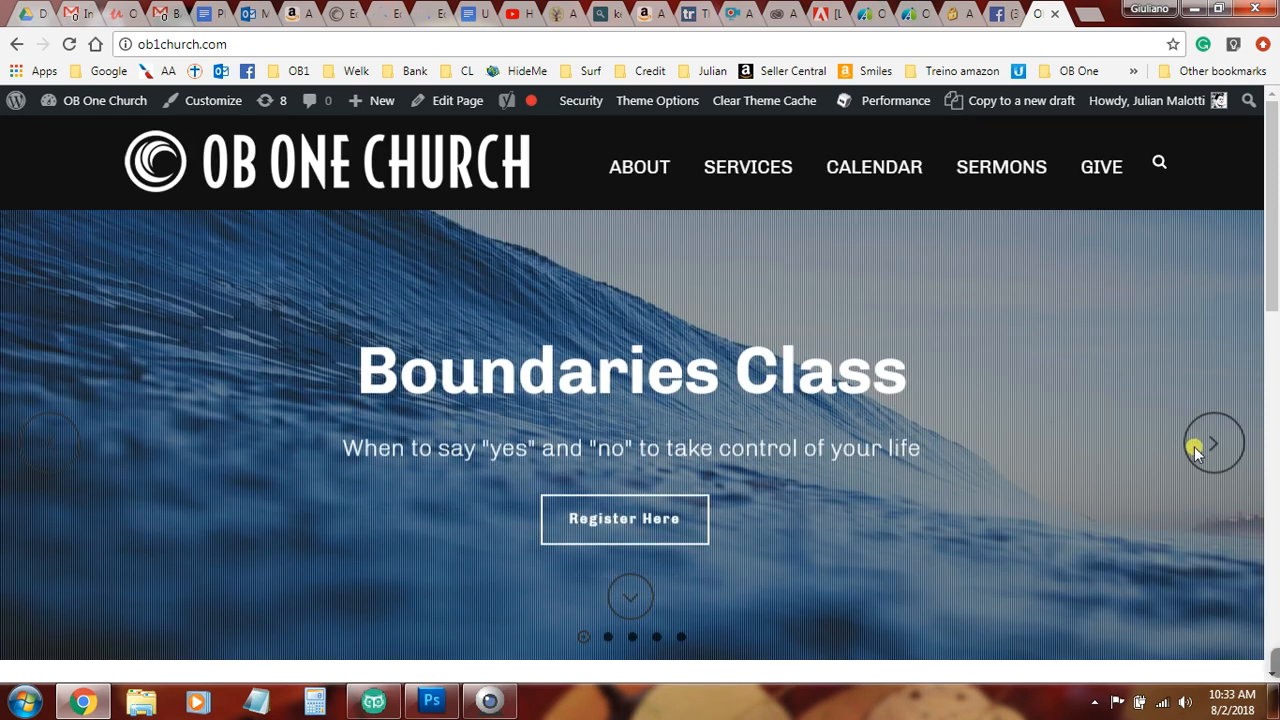
{"action": "left_click", "coordinate": [1222, 449]}
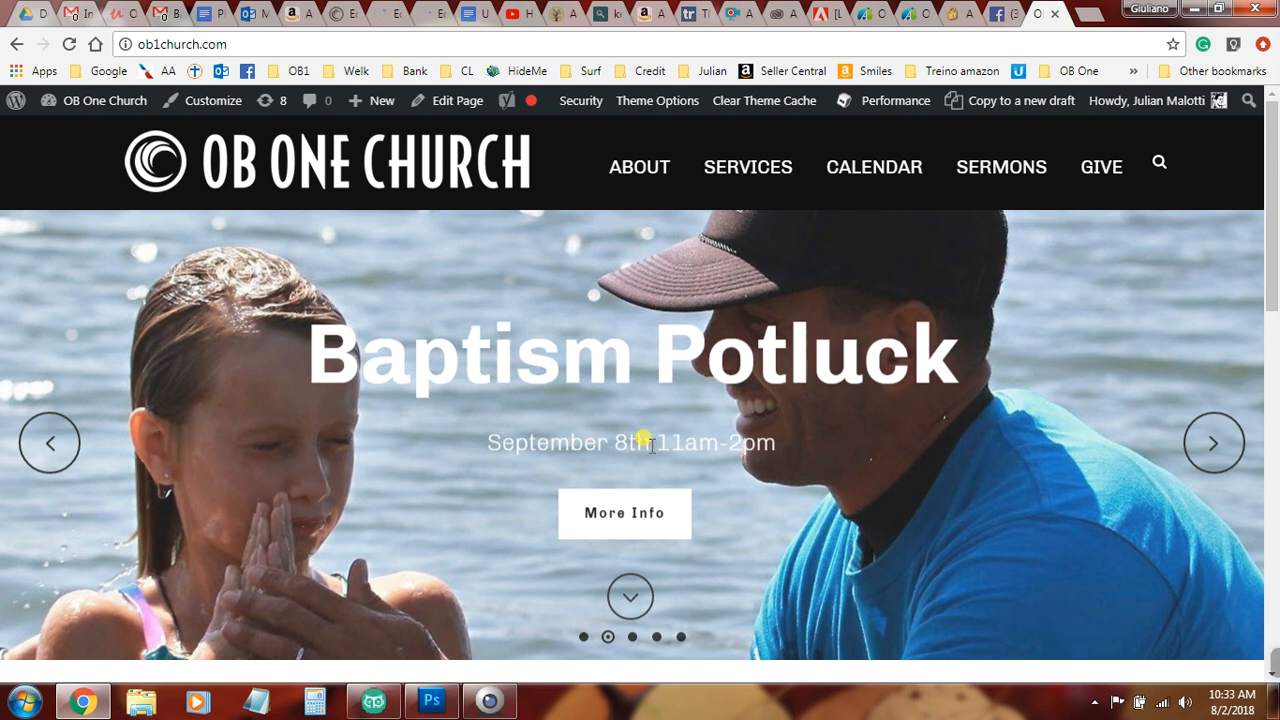
Step: Follow the slide's More Info link and examine the event details on the live Baptism page
{"action": "left_click", "coordinate": [615, 516]}
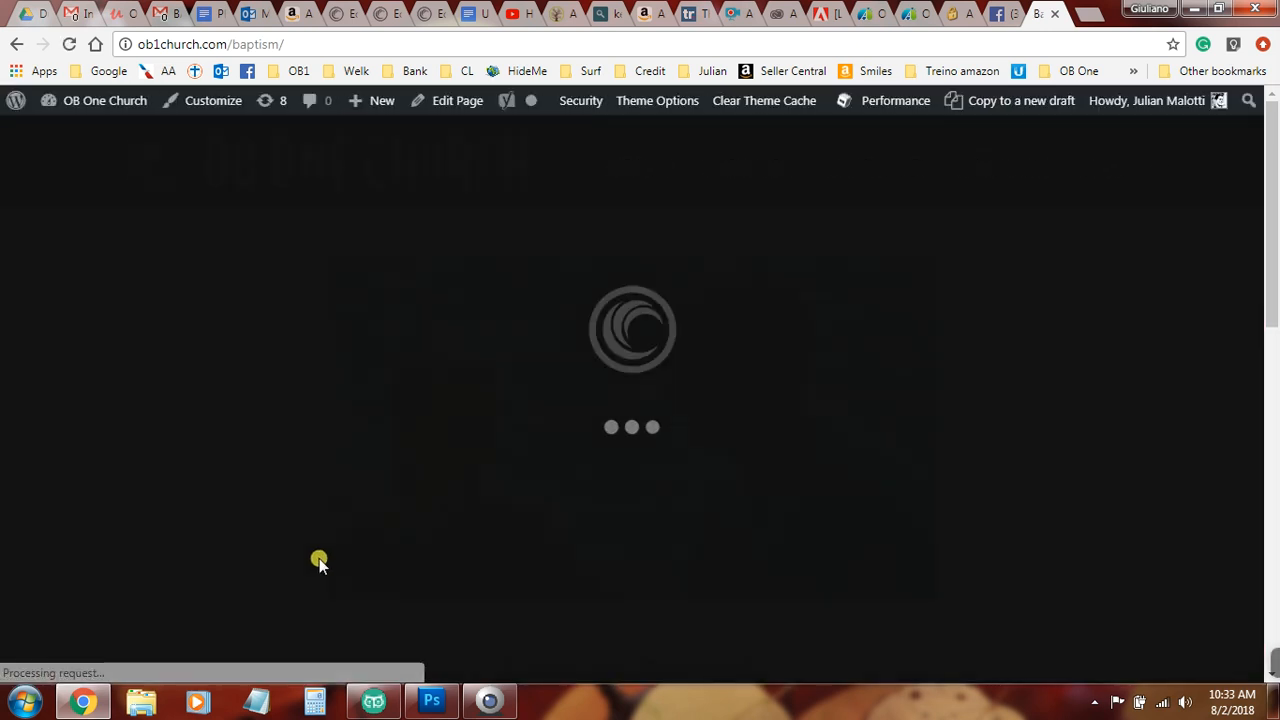
{"action": "scroll", "coordinate": [1000, 448], "scroll_direction": "down", "scroll_amount": 3}
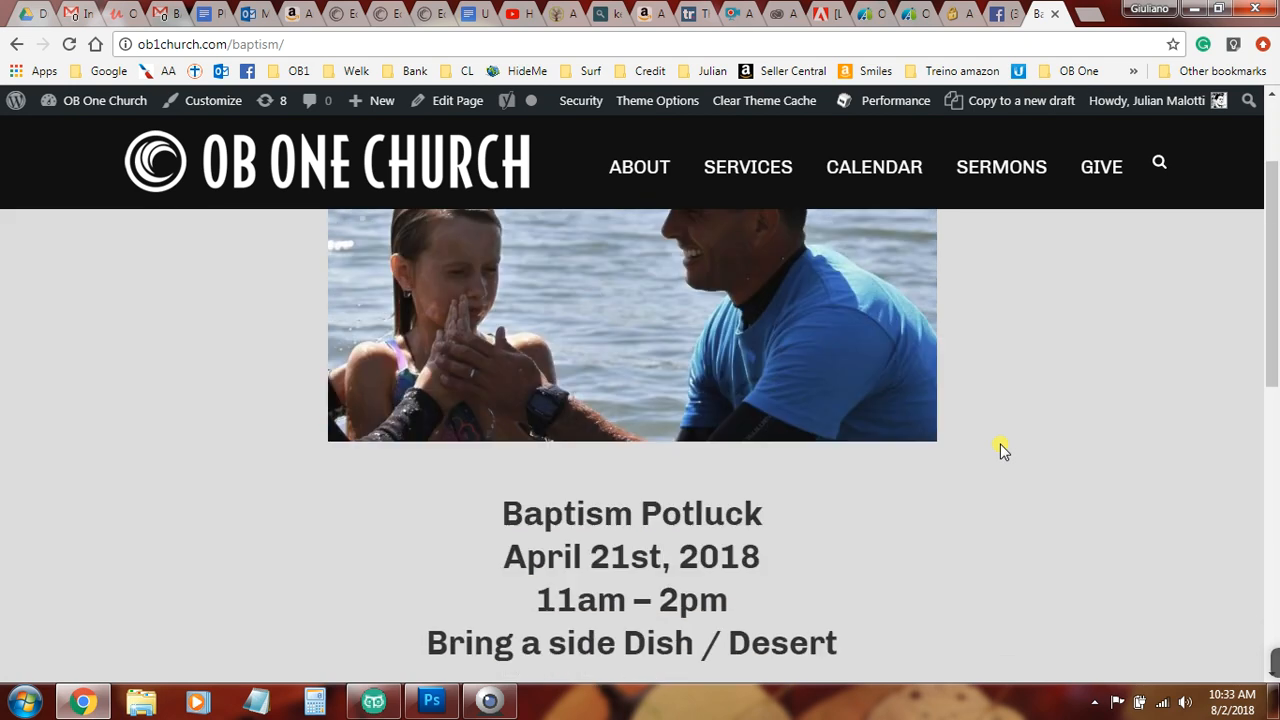
{"action": "scroll", "coordinate": [1000, 448], "scroll_direction": "up", "scroll_amount": 3}
{"action": "scroll", "coordinate": [1000, 444], "scroll_direction": "down", "scroll_amount": 1}
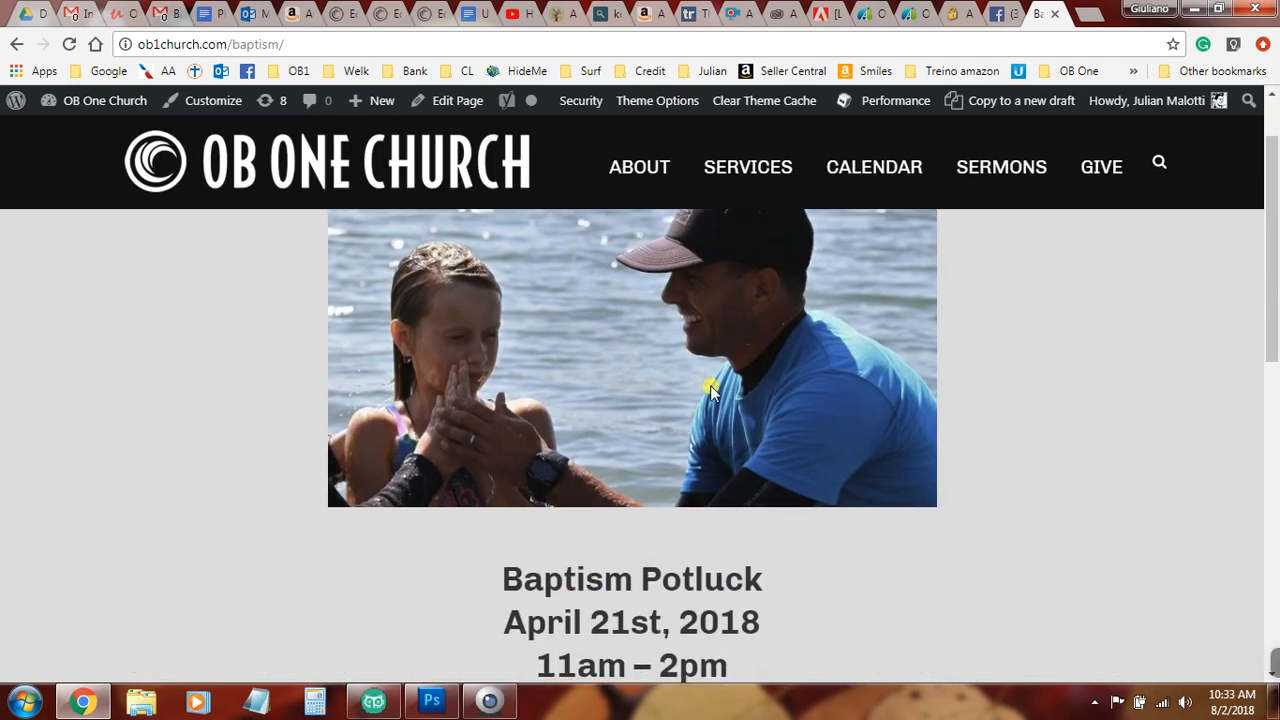
Step: Check the event date and time on the live Baptism page and bring up the page's editor
{"action": "left_click_drag", "start_coordinate": [288, 44], "coordinate": [160, 44]}
{"action": "left_click", "coordinate": [148, 288]}
{"action": "scroll", "coordinate": [148, 286], "scroll_direction": "down", "scroll_amount": 2}
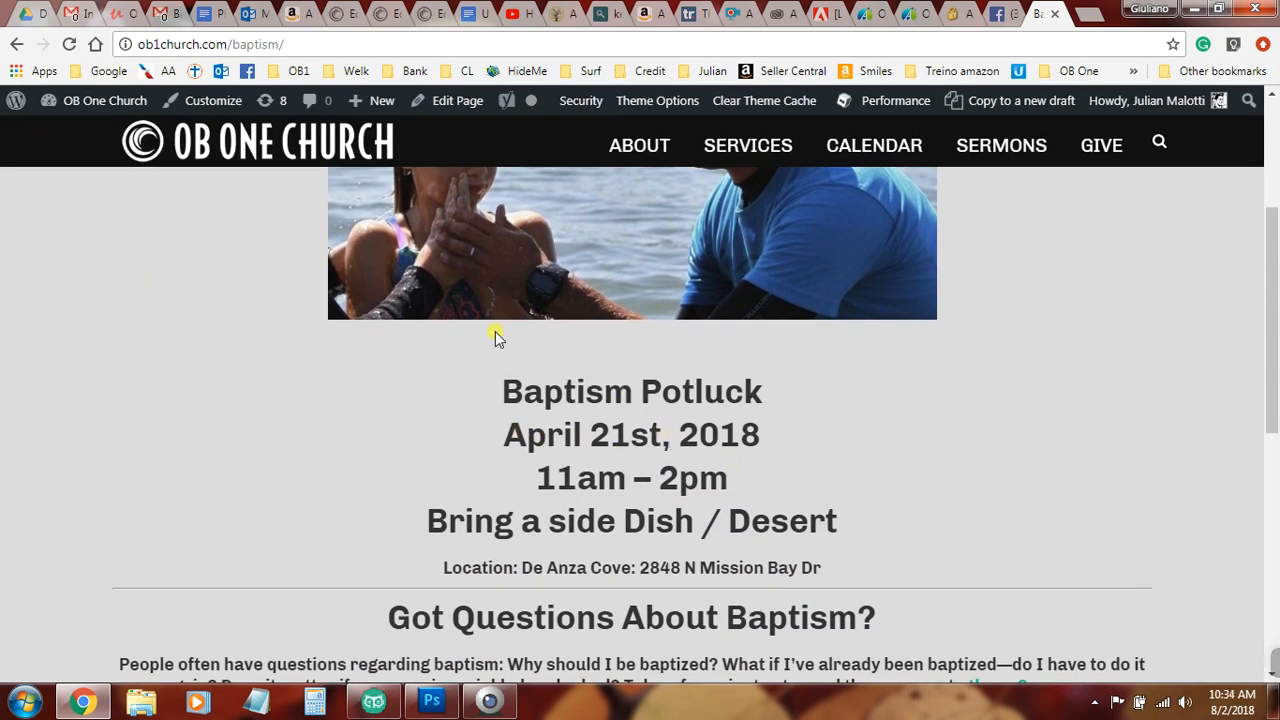
{"action": "left_click", "coordinate": [450, 100]}
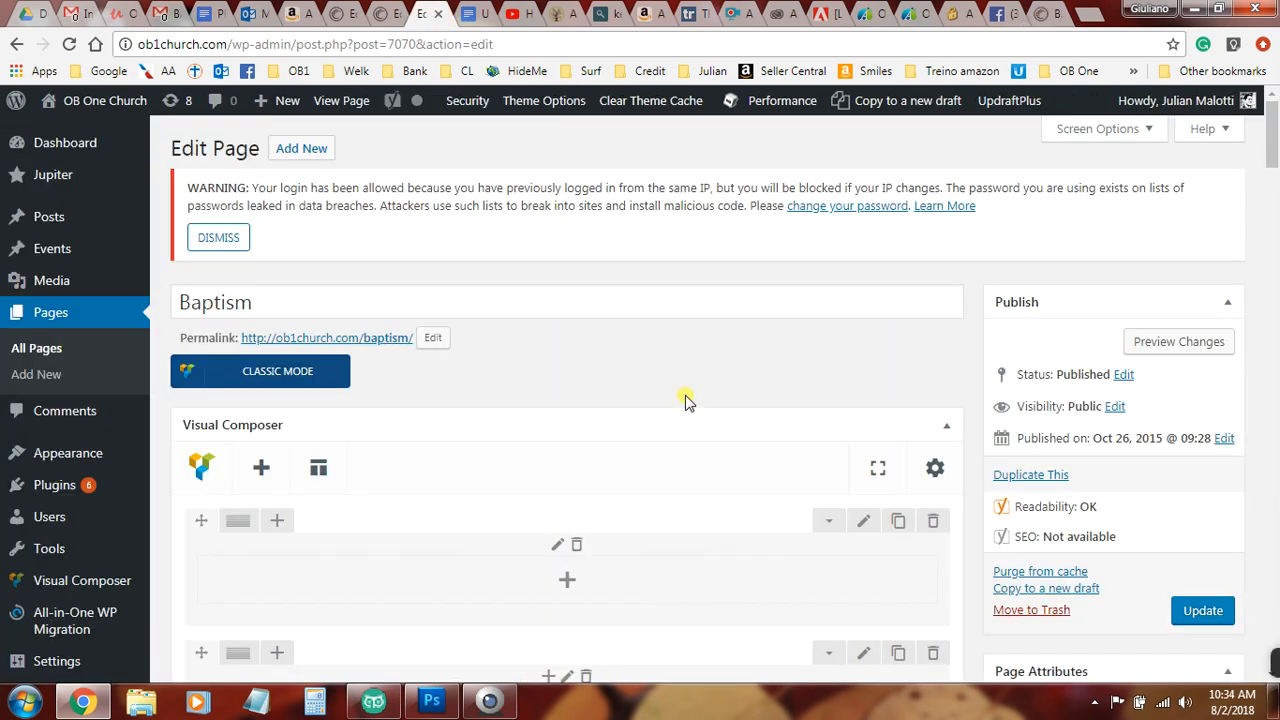
Step: Open the text block containing the baptism photo and event details, and change the event month to September
{"action": "scroll", "coordinate": [683, 398], "scroll_direction": "down", "scroll_amount": 10}
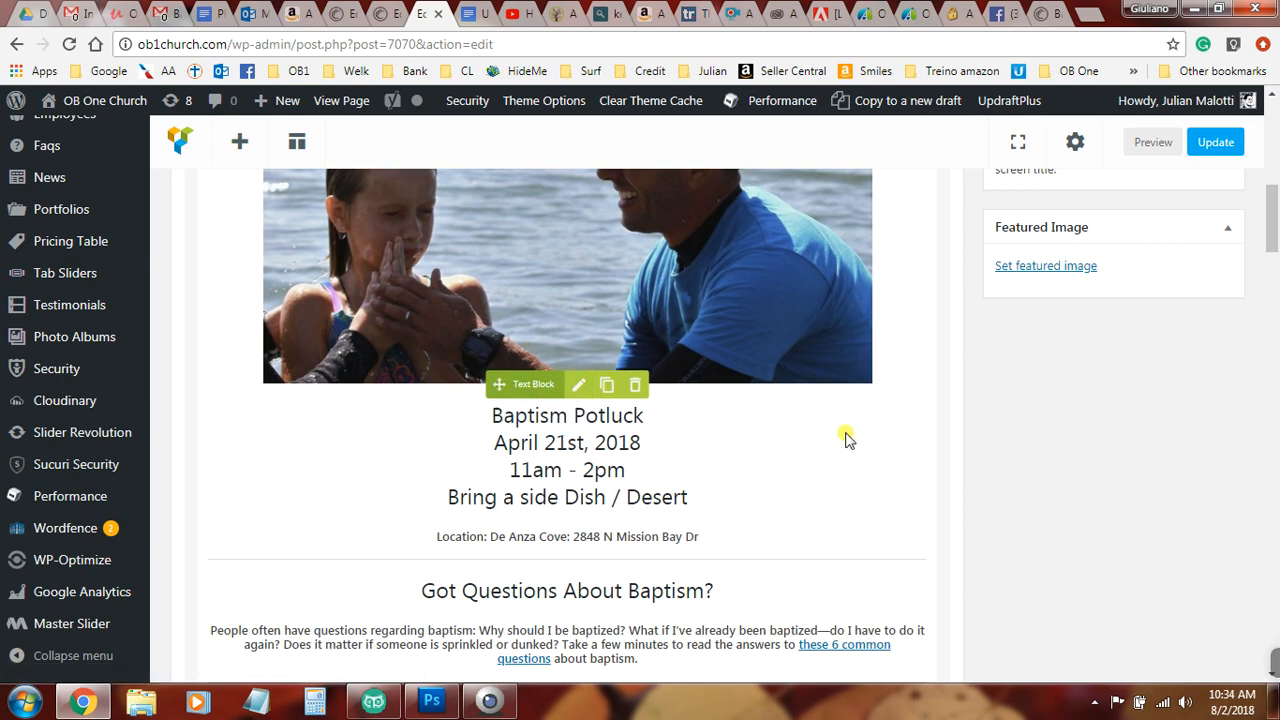
{"action": "scroll", "coordinate": [843, 435], "scroll_direction": "up", "scroll_amount": 3}
{"action": "scroll", "coordinate": [843, 432], "scroll_direction": "down", "scroll_amount": 4}
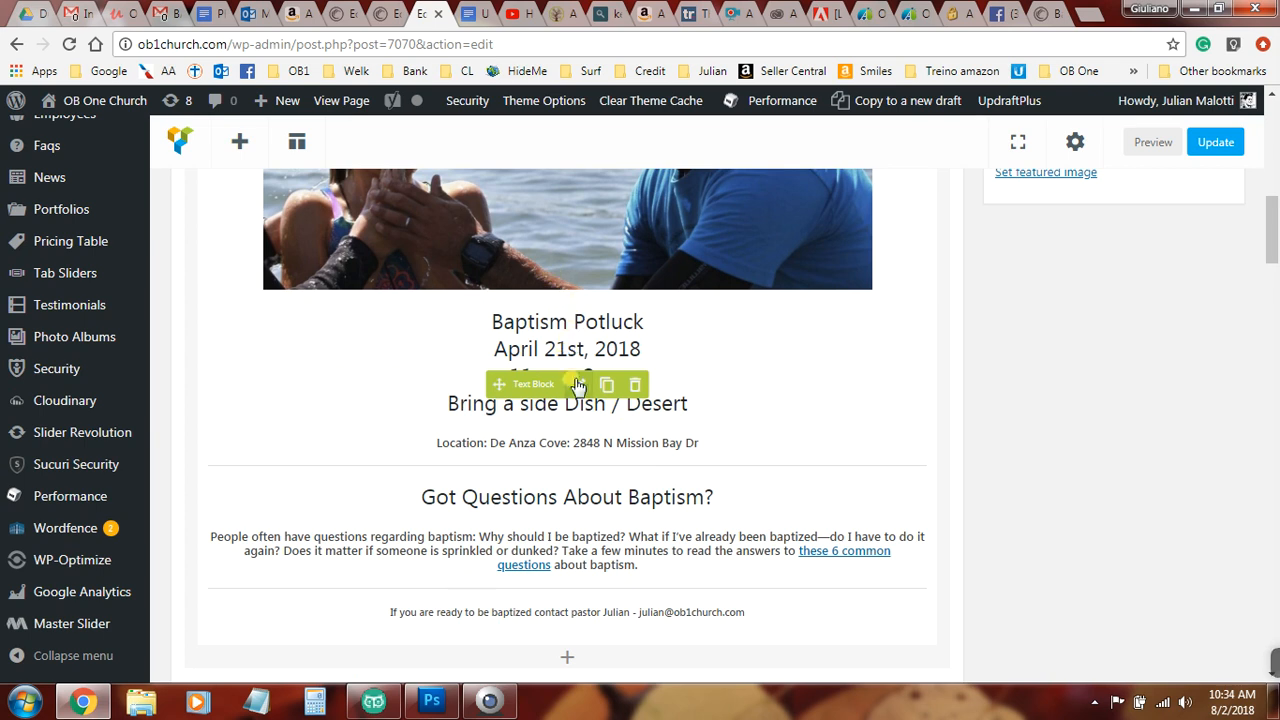
{"action": "left_click", "coordinate": [578, 390]}
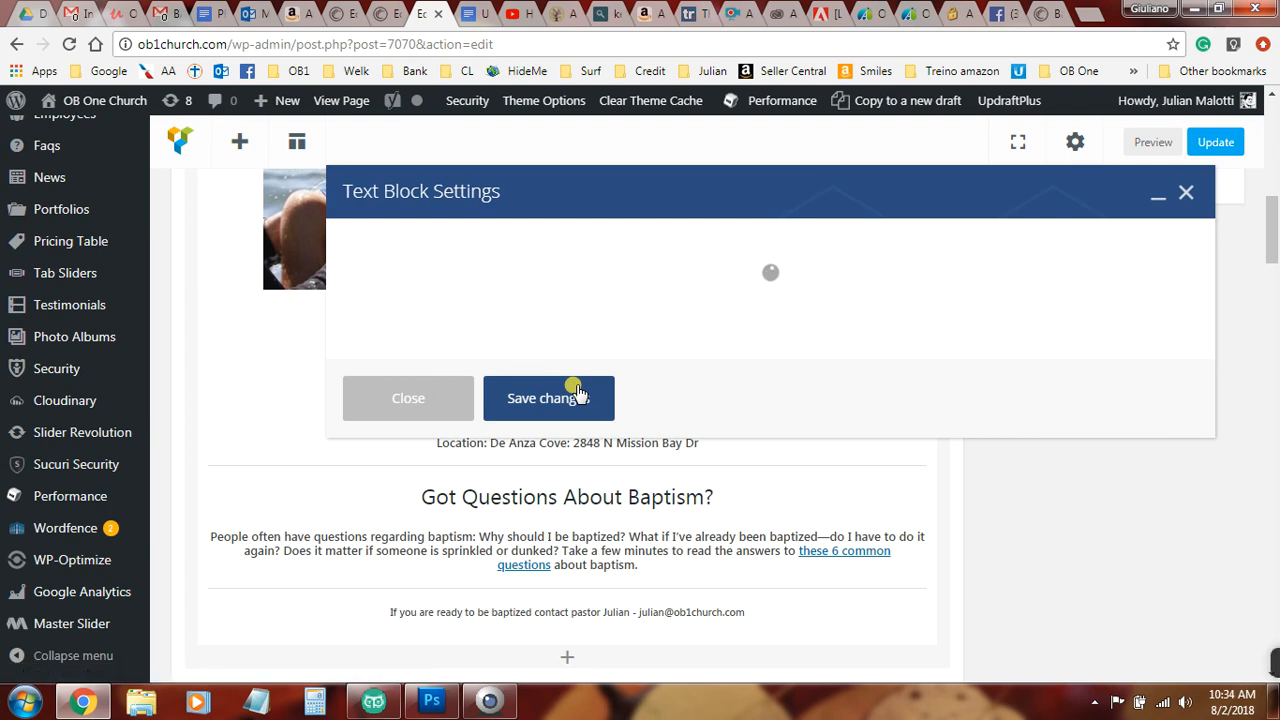
{"action": "scroll", "coordinate": [820, 430], "scroll_direction": "down", "scroll_amount": 8}
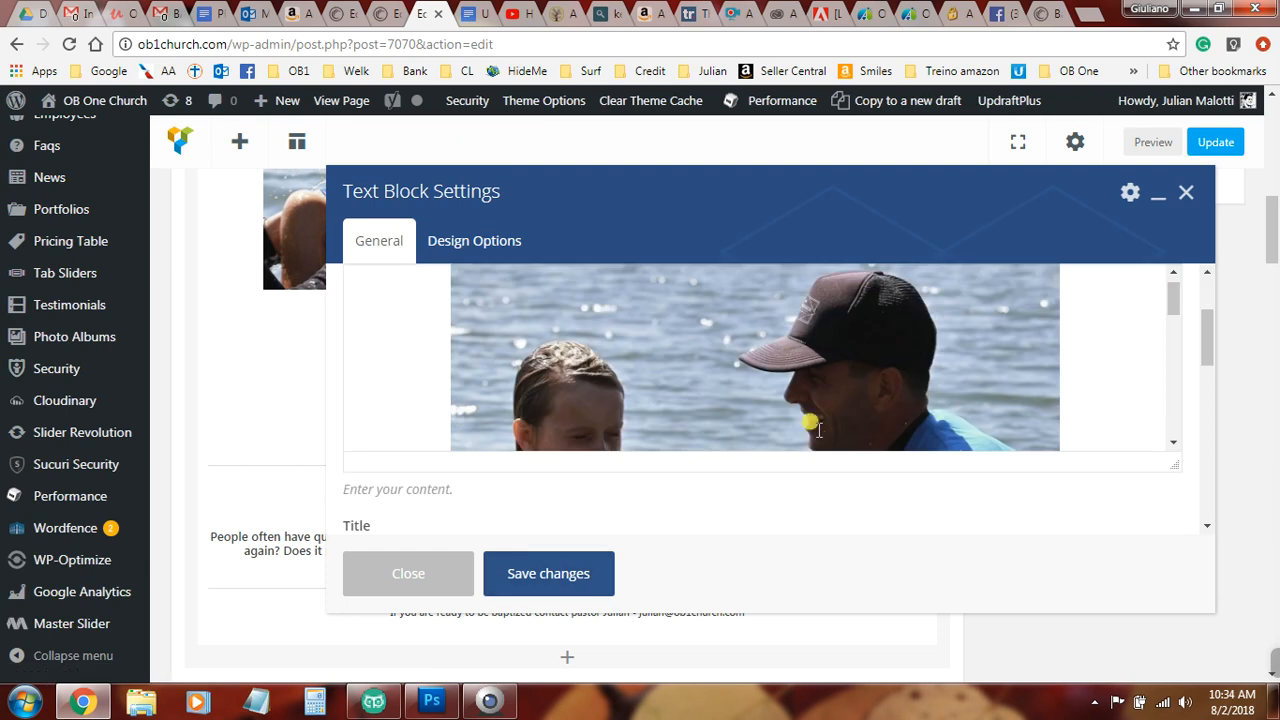
{"action": "scroll", "coordinate": [828, 446], "scroll_direction": "up", "scroll_amount": 5}
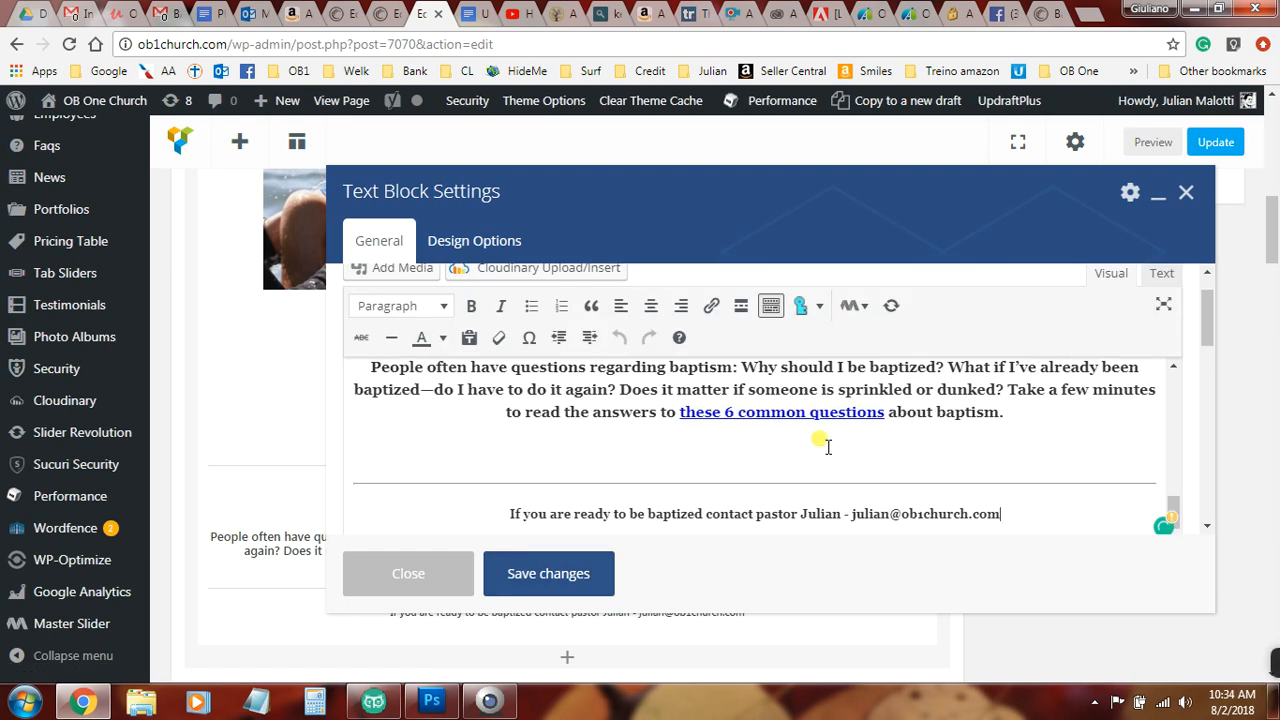
{"action": "scroll", "coordinate": [828, 446], "scroll_direction": "up", "scroll_amount": 5}
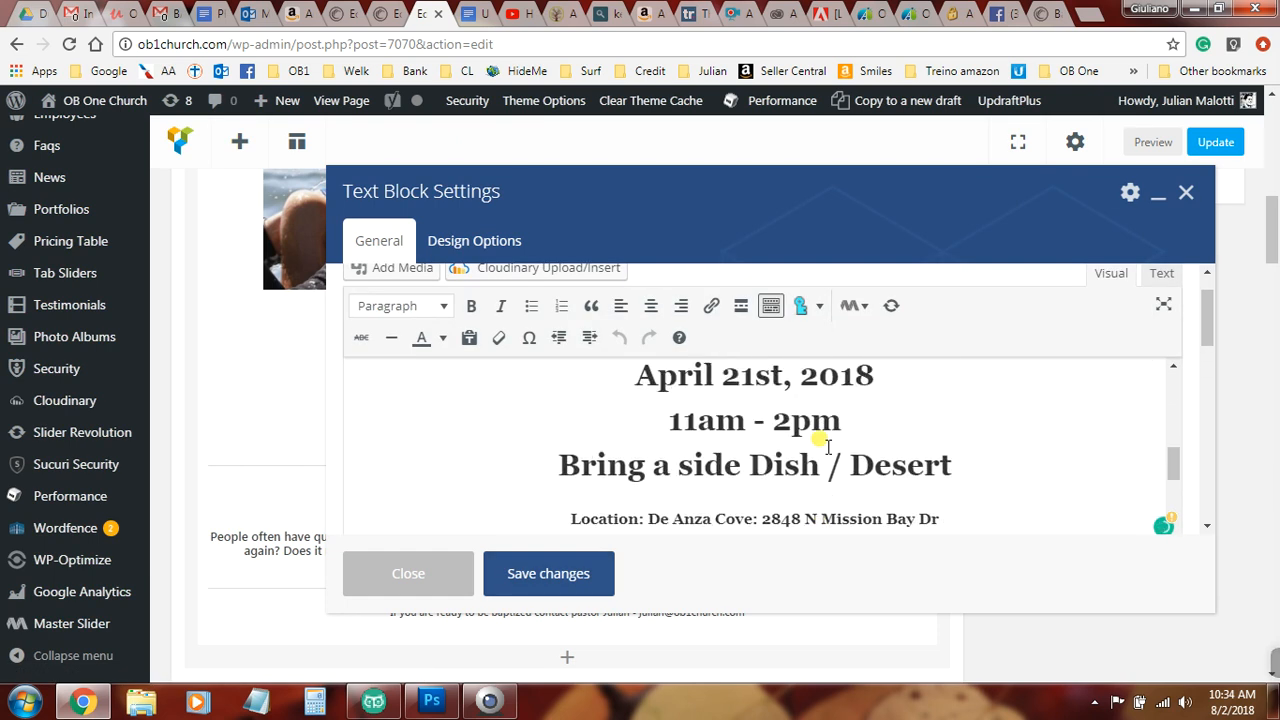
{"action": "left_click_drag", "start_coordinate": [714, 376], "coordinate": [636, 368]}
{"action": "type", "text": "September"}
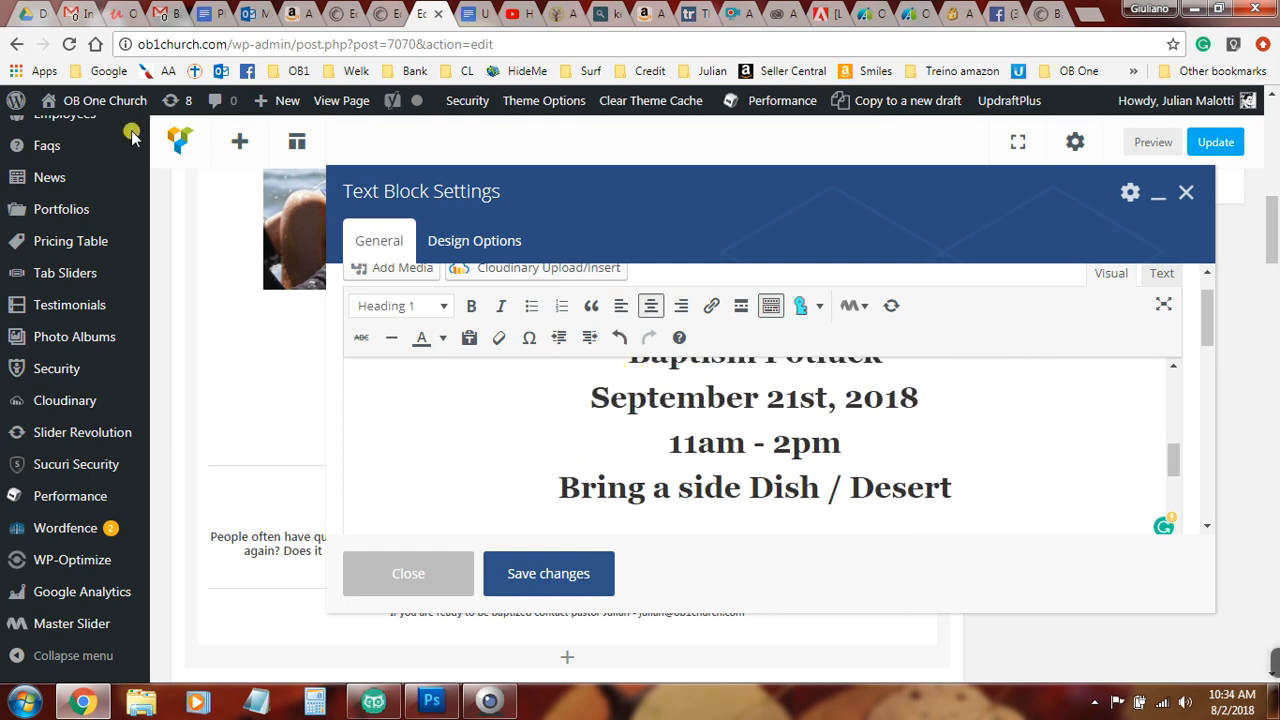
Step: Look up the event date in the Baptism email and set the day in the text block to 8th
{"action": "left_click", "coordinate": [155, 10]}
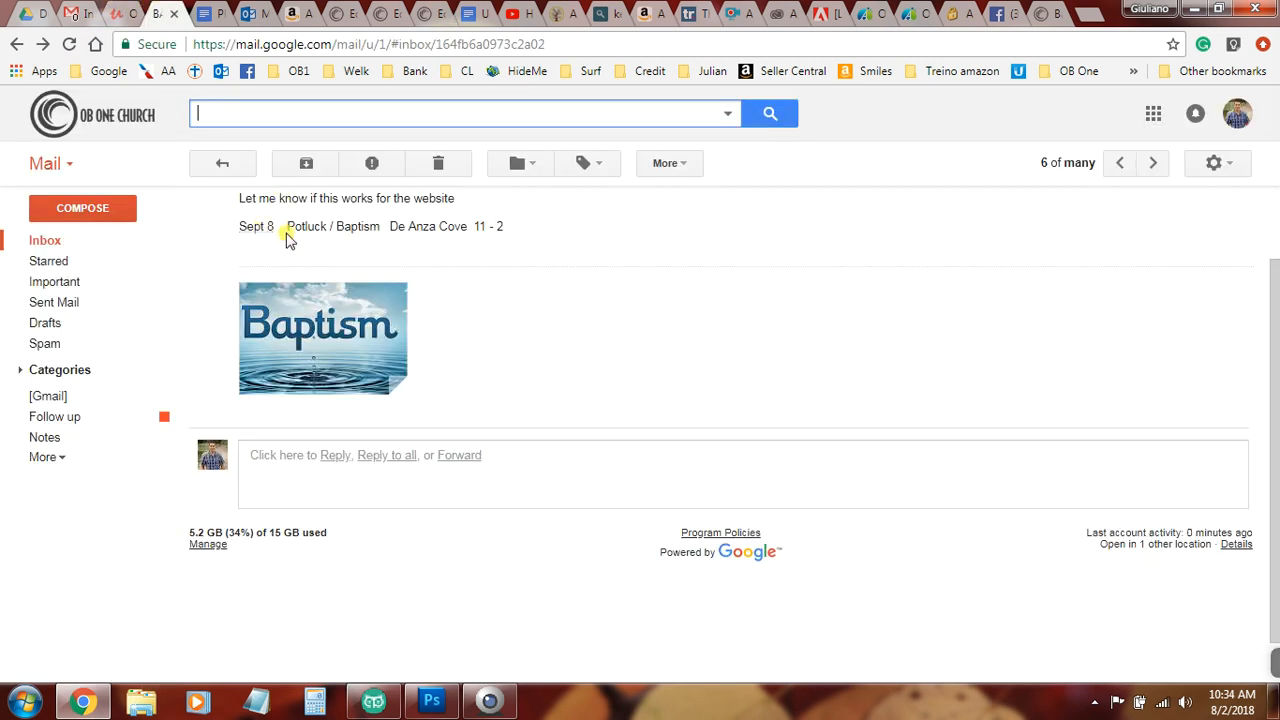
{"action": "left_click", "coordinate": [432, 14]}
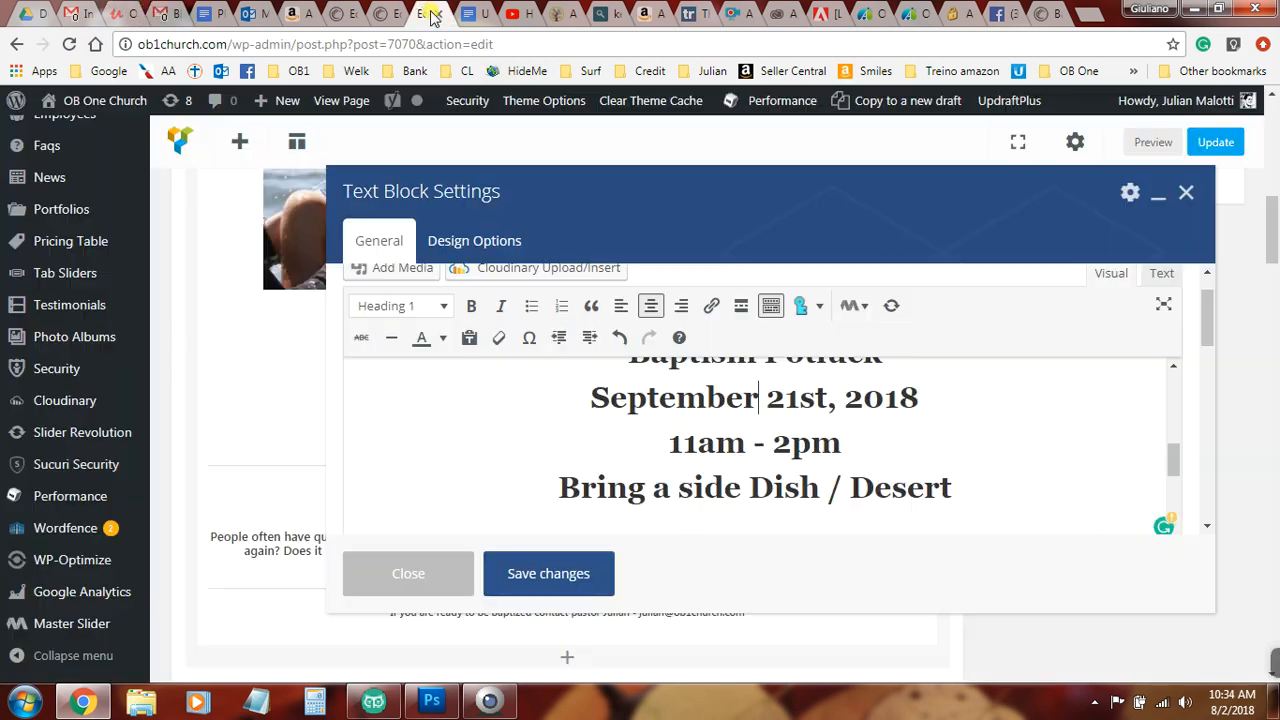
{"action": "left_click_drag", "start_coordinate": [827, 397], "coordinate": [758, 397]}
{"action": "type", "text": "8th"}
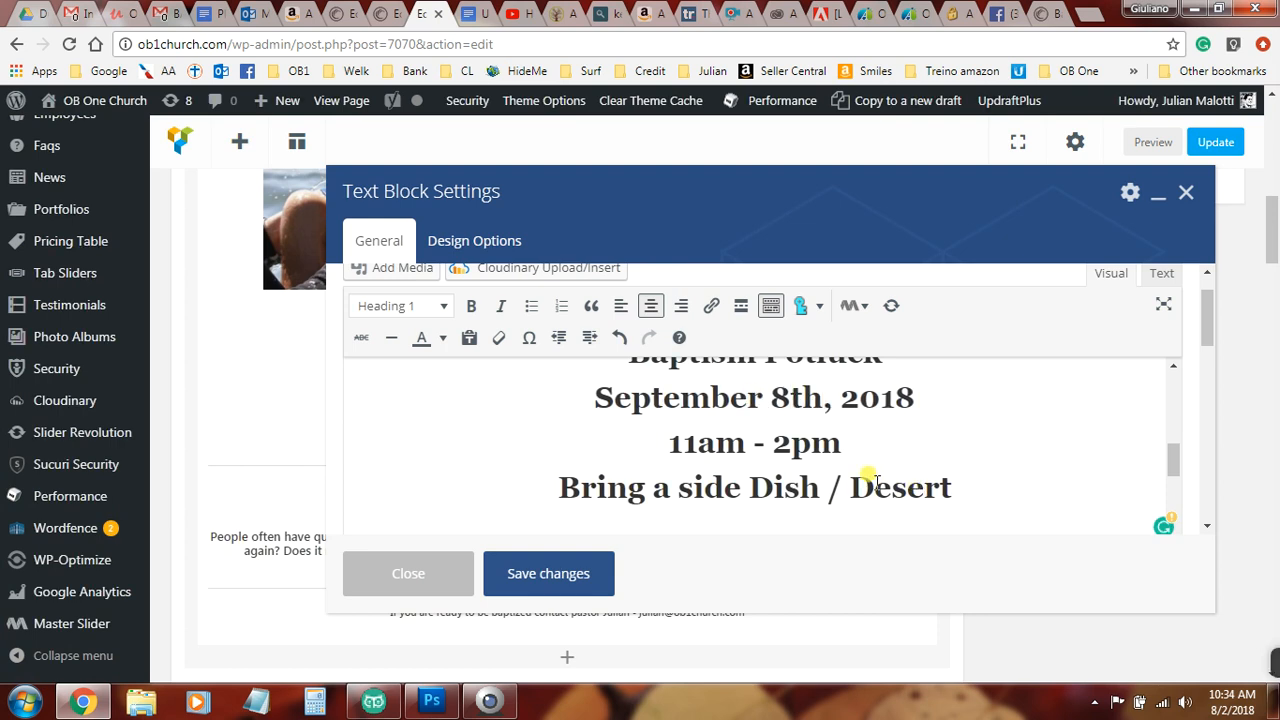
Step: Review the rest of the text block, save its changes and update the Baptism page
{"action": "scroll", "coordinate": [866, 486], "scroll_direction": "down", "scroll_amount": 3}
{"action": "scroll", "coordinate": [805, 430], "scroll_direction": "down", "scroll_amount": 2}
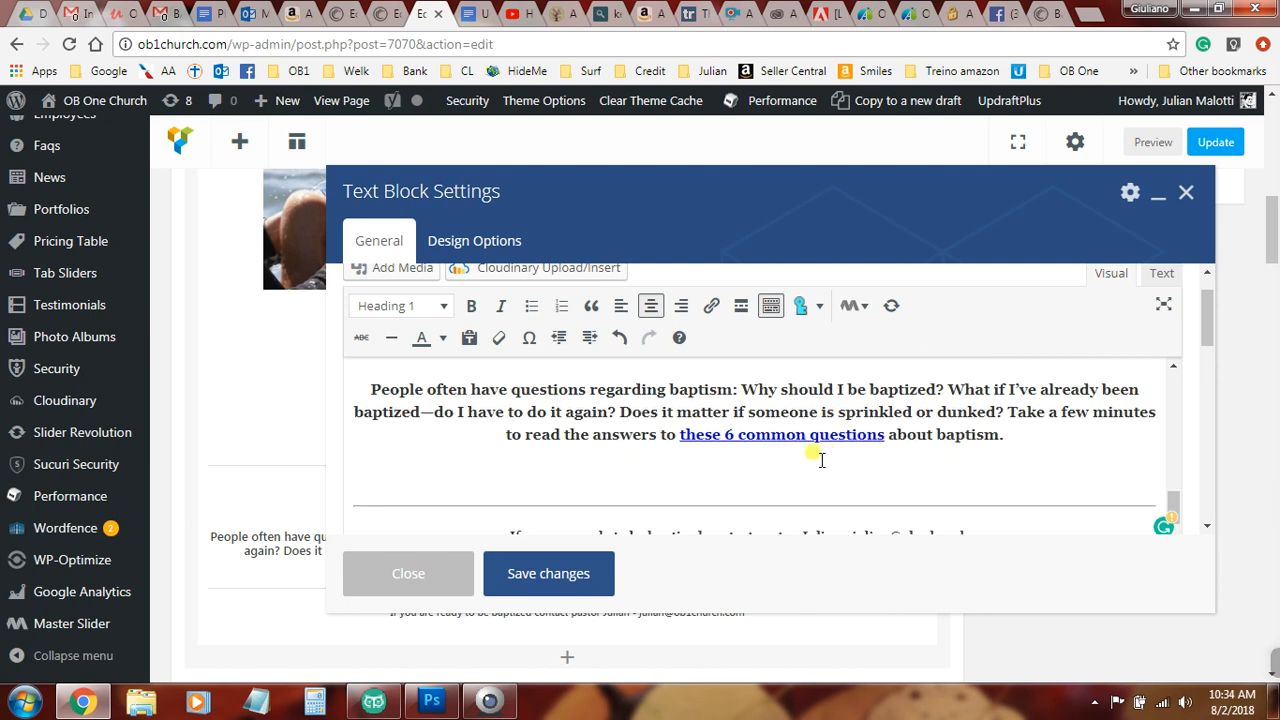
{"action": "left_click", "coordinate": [555, 578]}
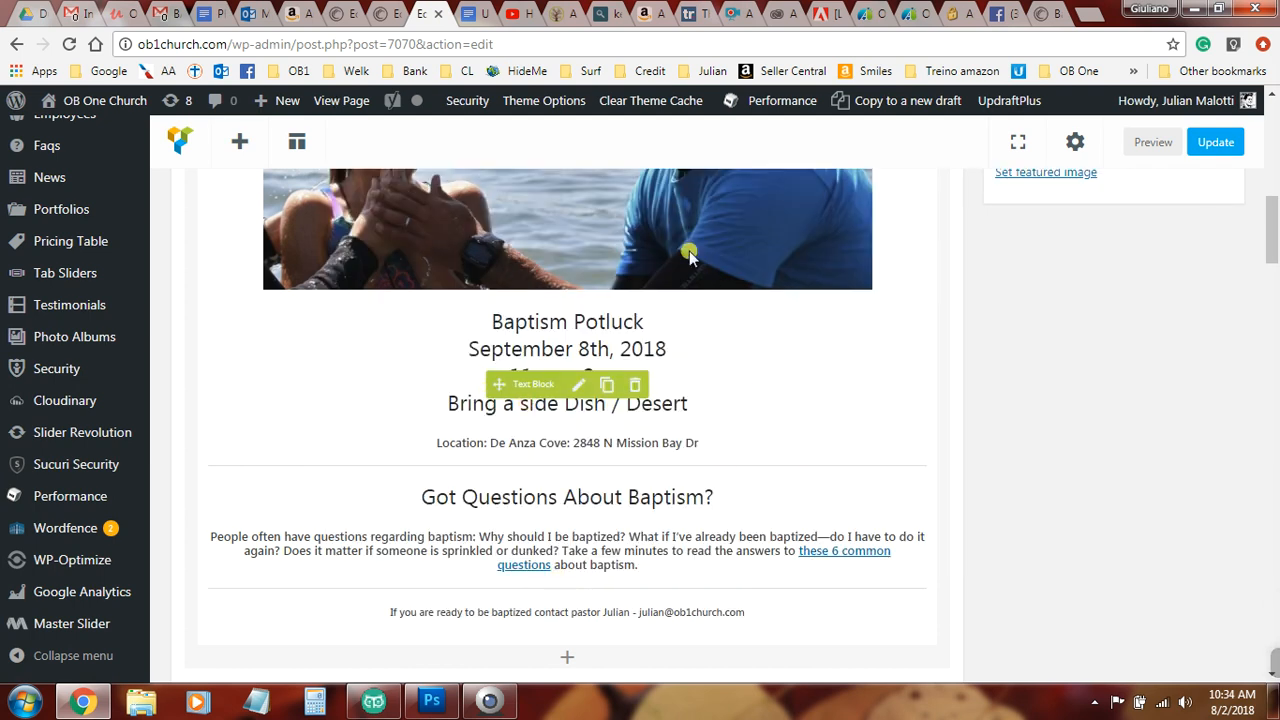
{"action": "left_click", "coordinate": [1216, 142]}
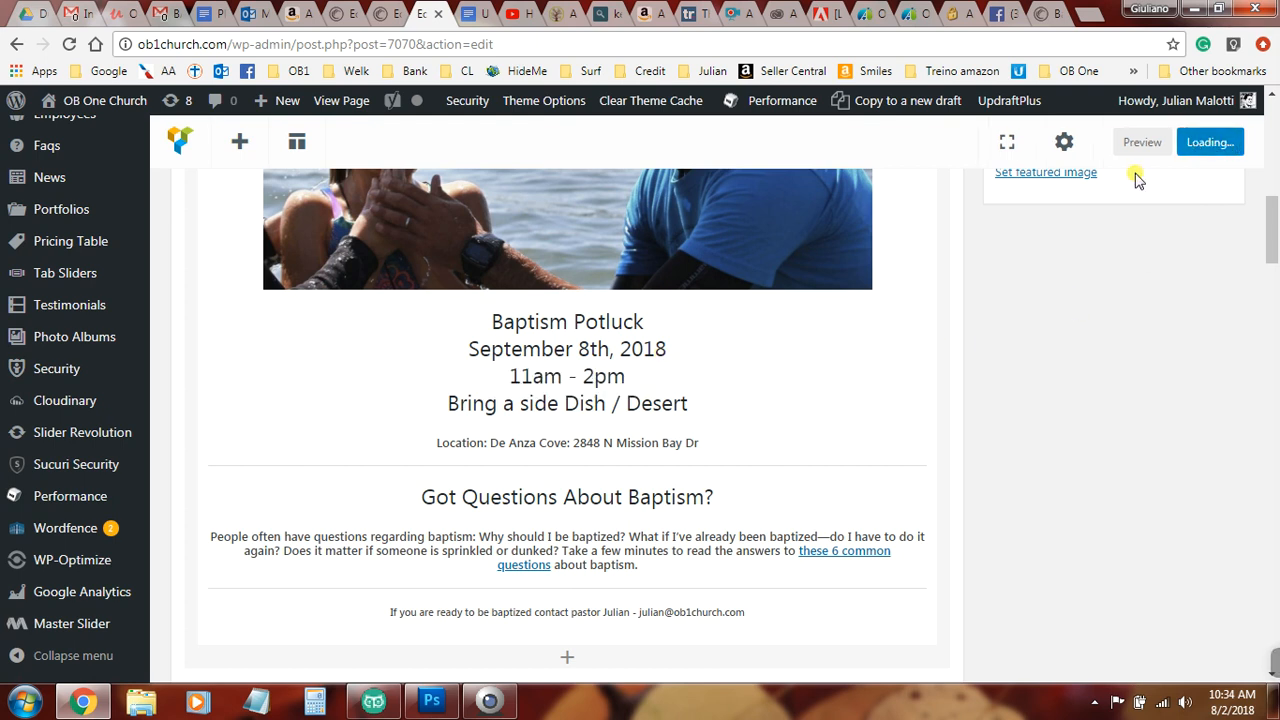
Step: Reload the live Baptism page and check the event date shown beneath the photo
{"action": "left_click", "coordinate": [1047, 12]}
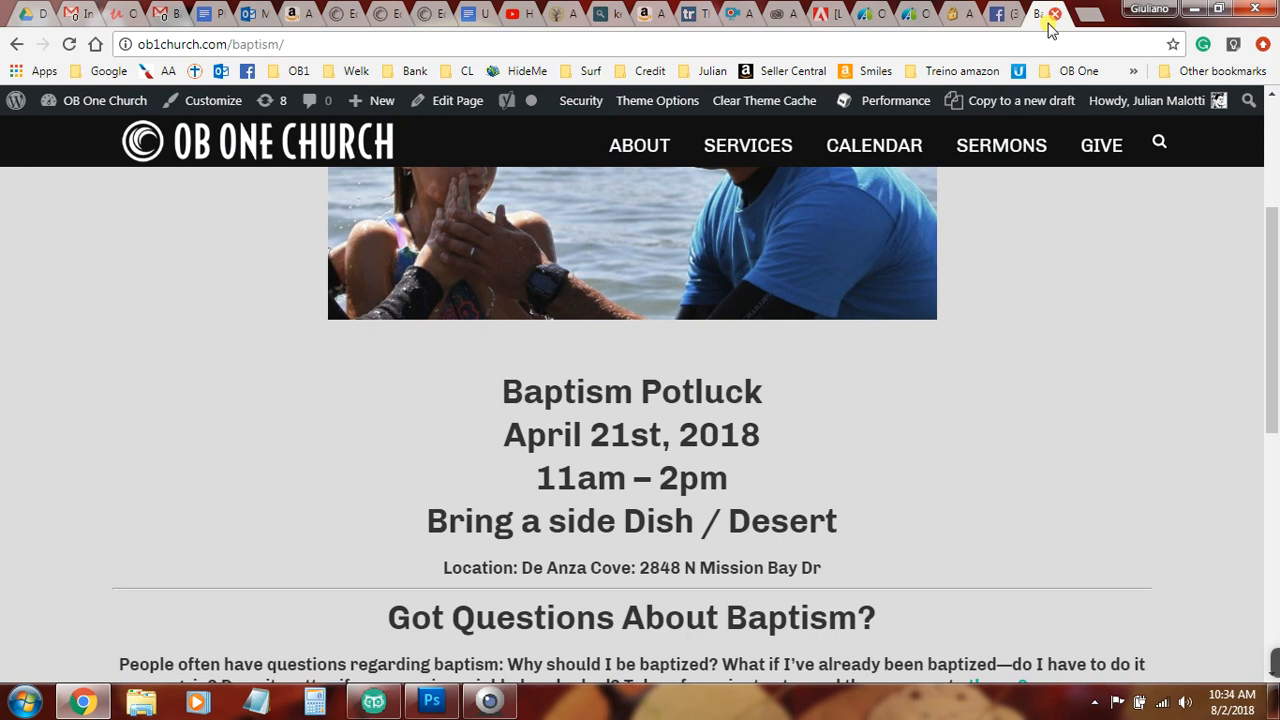
{"action": "scroll", "coordinate": [1074, 319], "scroll_direction": "up", "scroll_amount": 3}
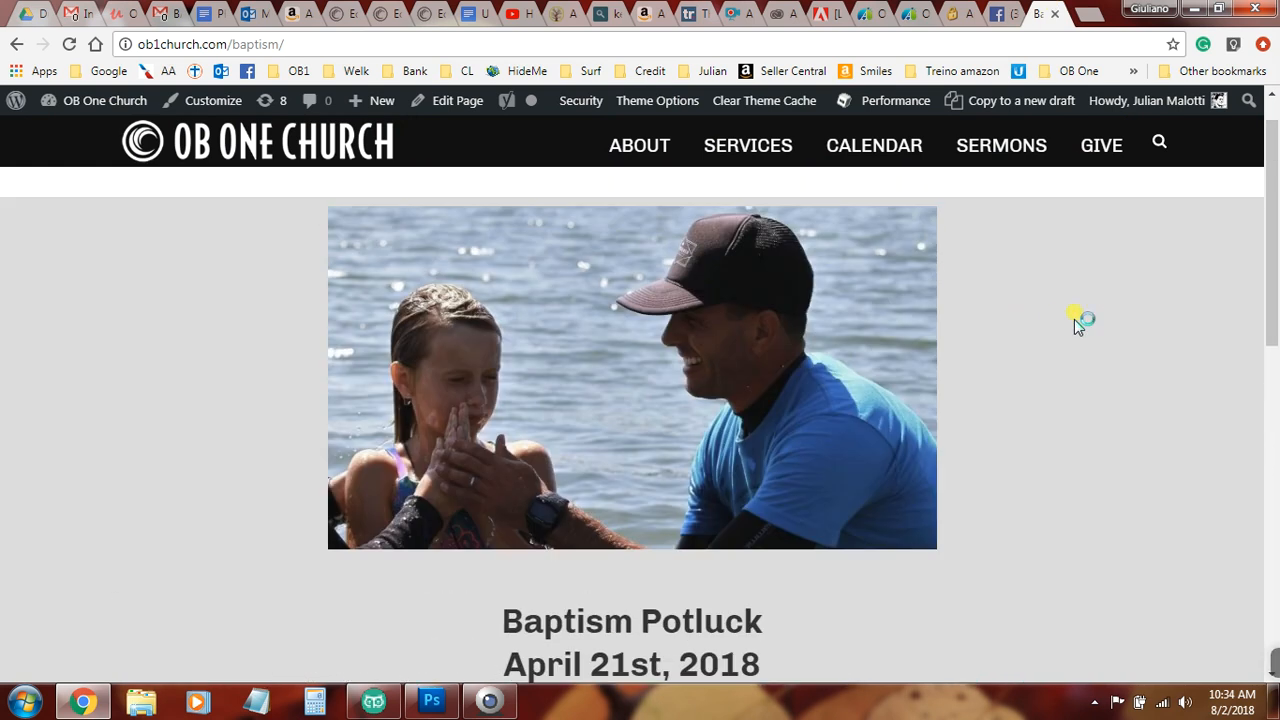
{"action": "left_click", "coordinate": [69, 44]}
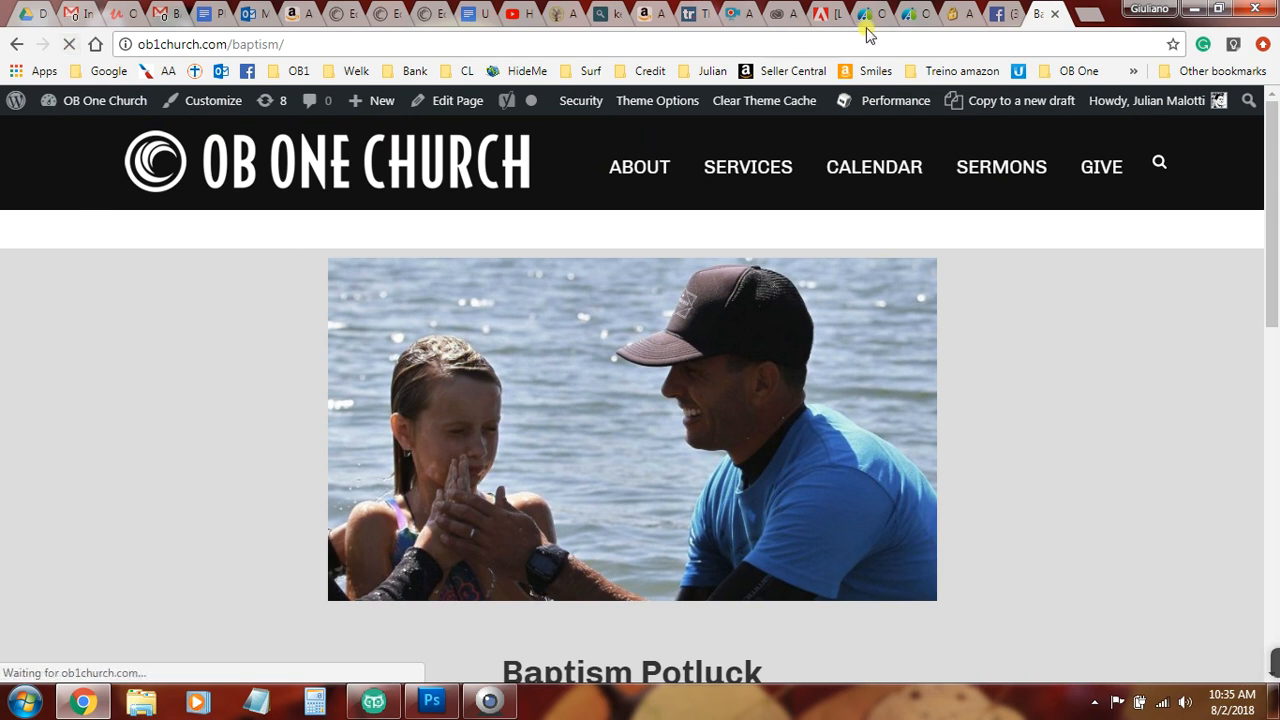
{"action": "left_click", "coordinate": [762, 199]}
{"action": "scroll", "coordinate": [91, 346], "scroll_direction": "down", "scroll_amount": 3}
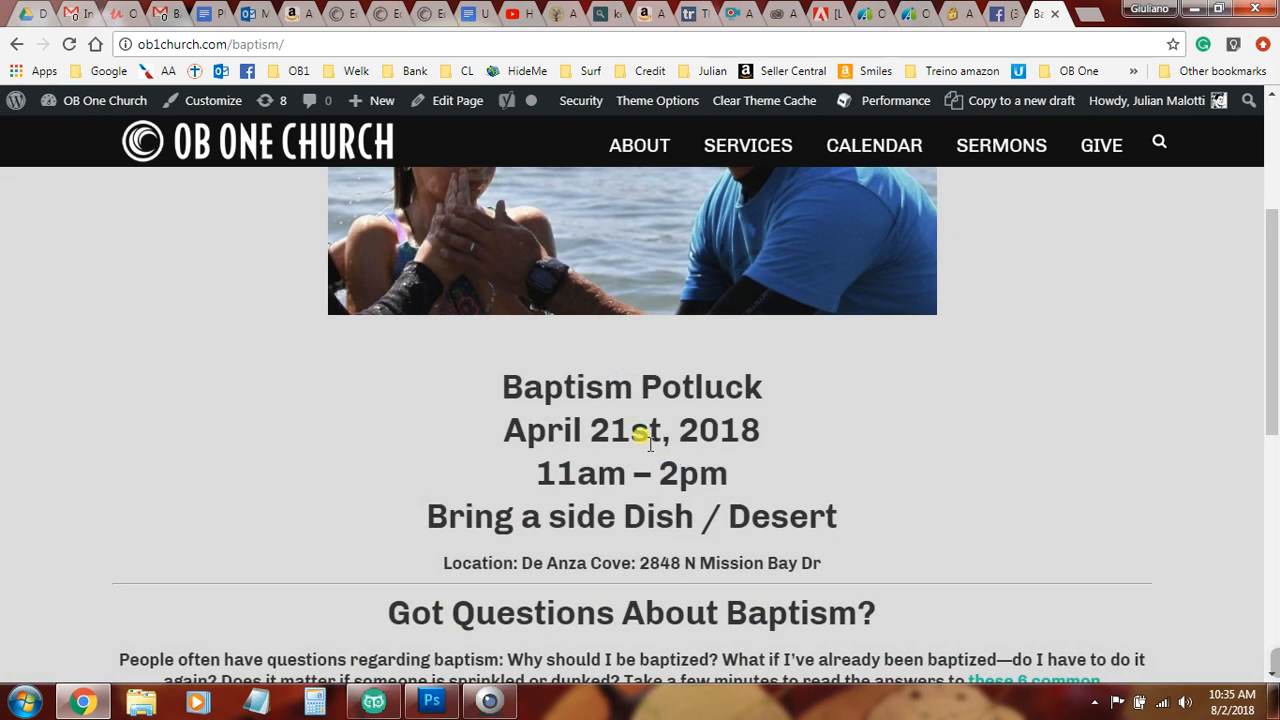
{"action": "left_click", "coordinate": [70, 44]}
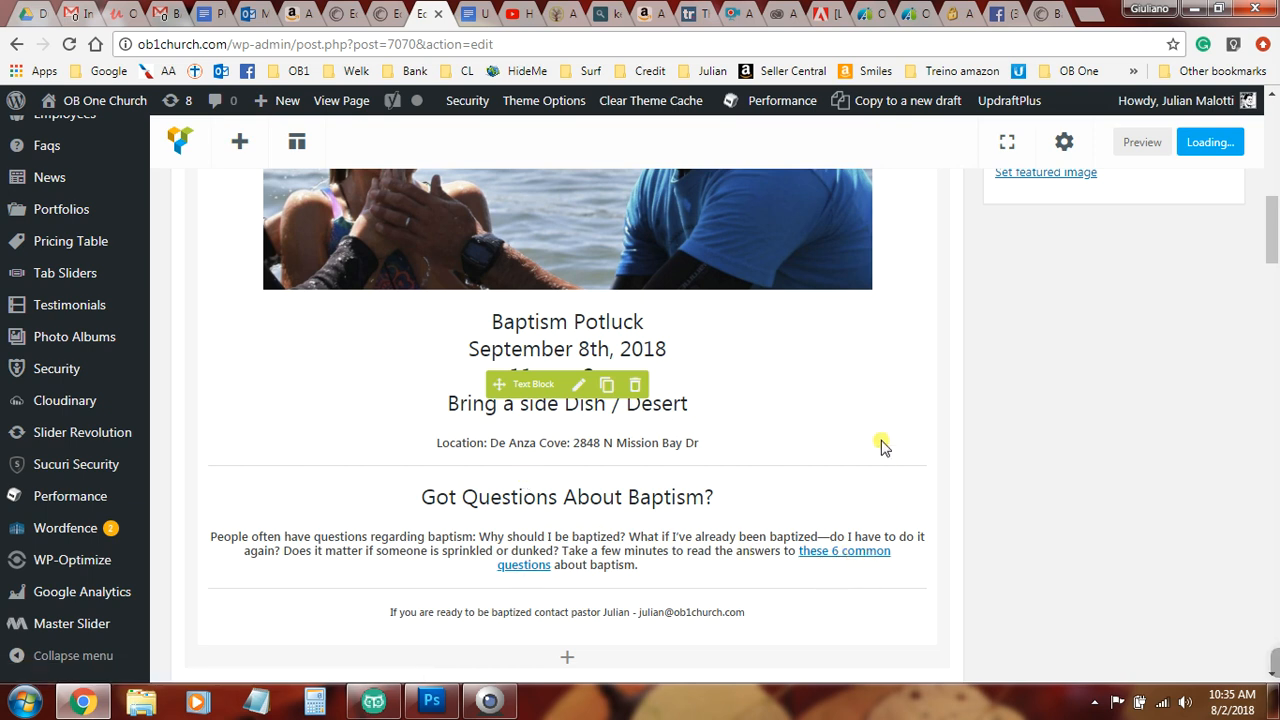
{"action": "left_click", "coordinate": [1040, 12]}
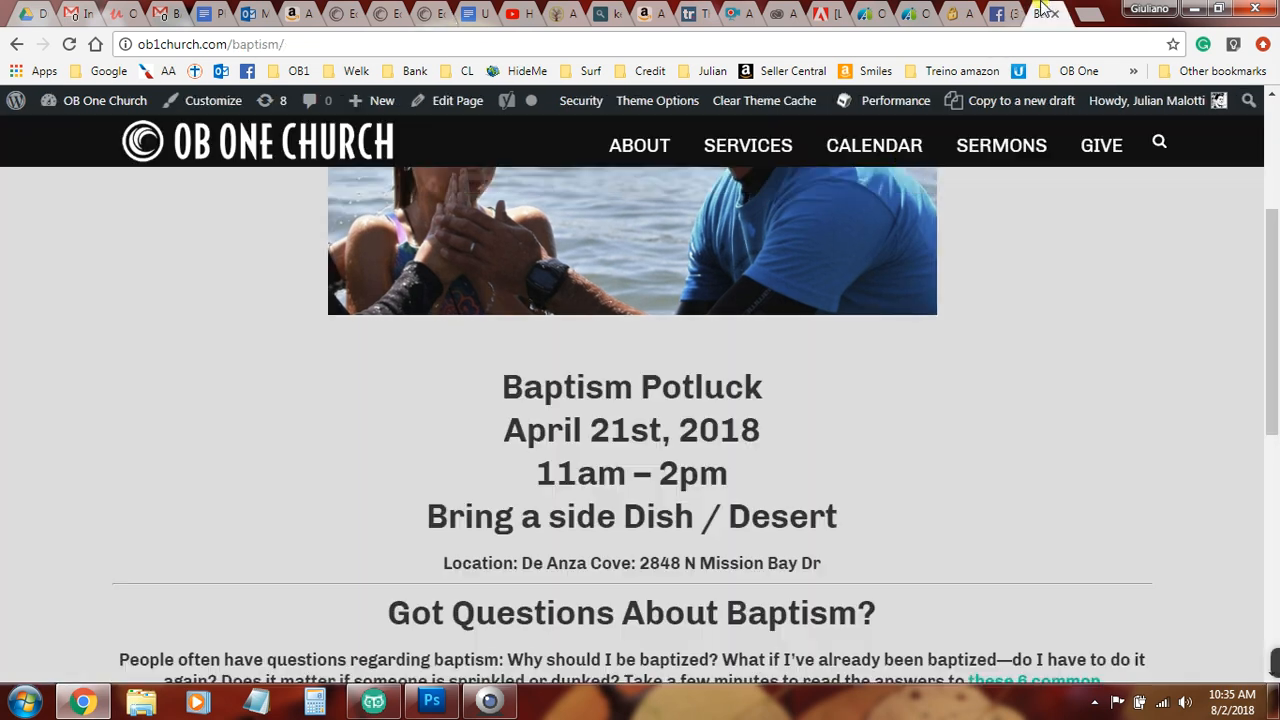
{"action": "left_click", "coordinate": [69, 44]}
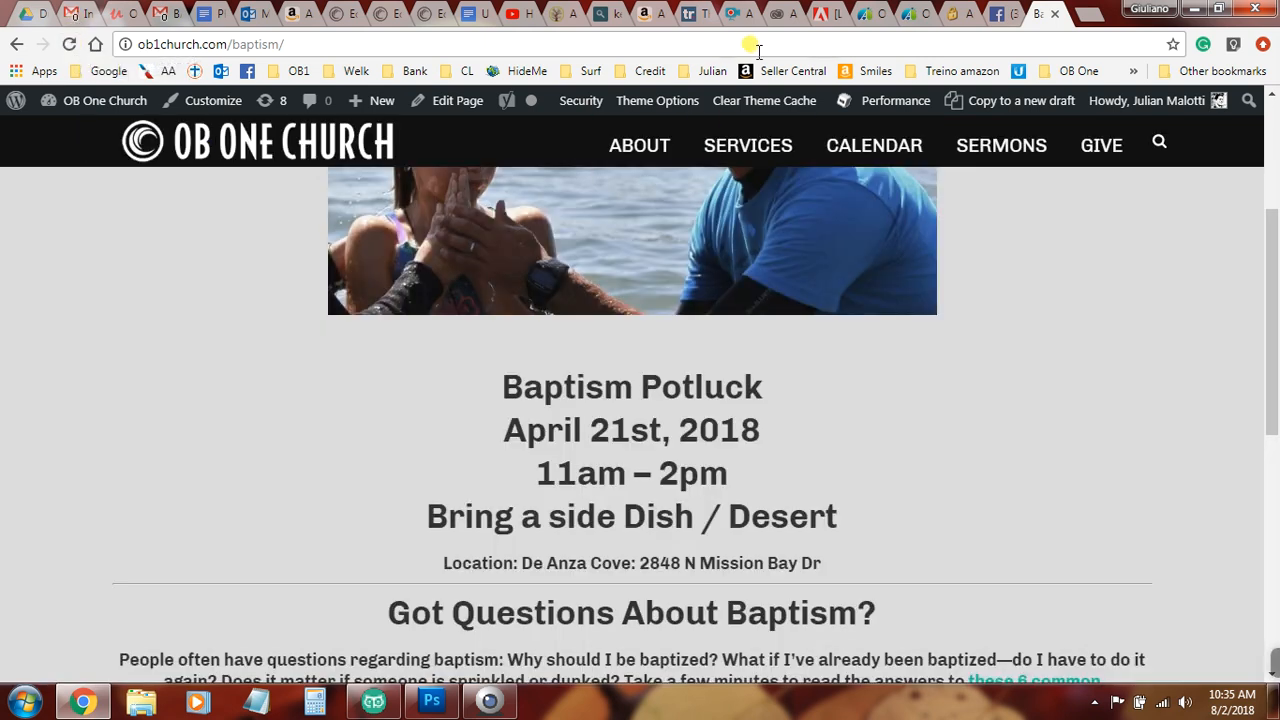
Step: Return to the Baptism page editor and check the update's progress and the edited event text
{"action": "left_click", "coordinate": [434, 20]}
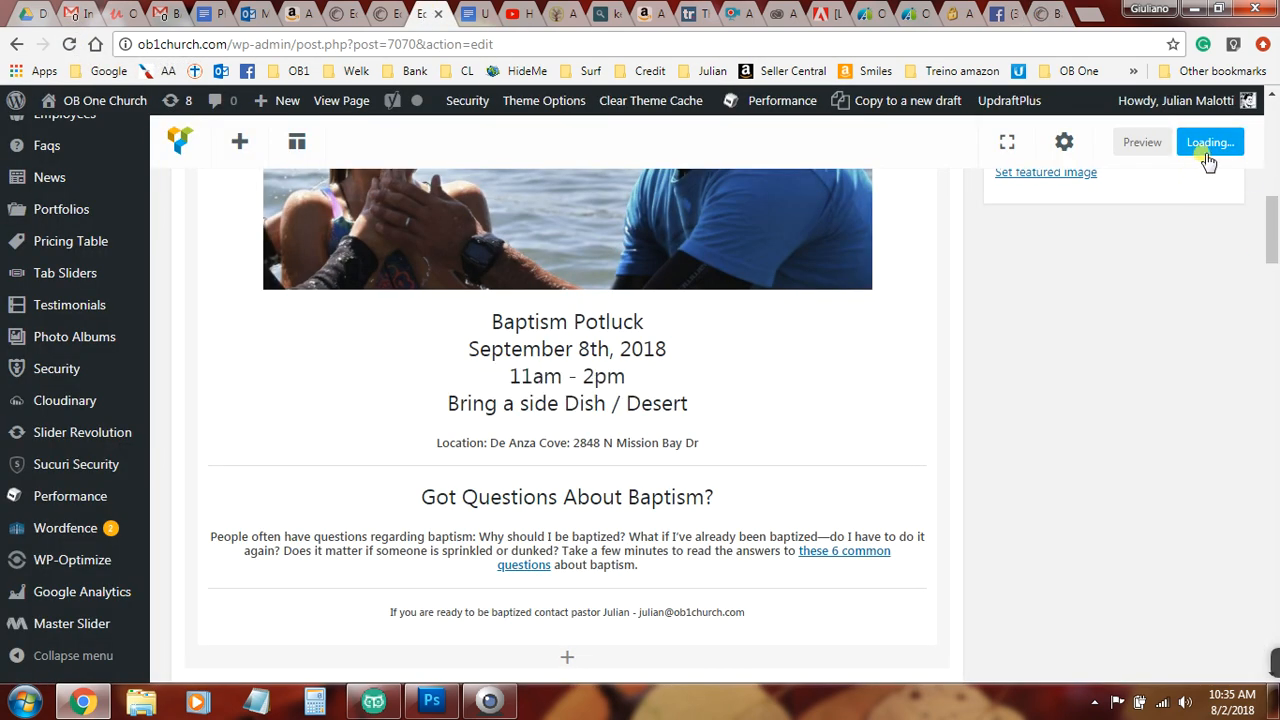
{"action": "scroll", "coordinate": [1160, 278], "scroll_direction": "up", "scroll_amount": 5}
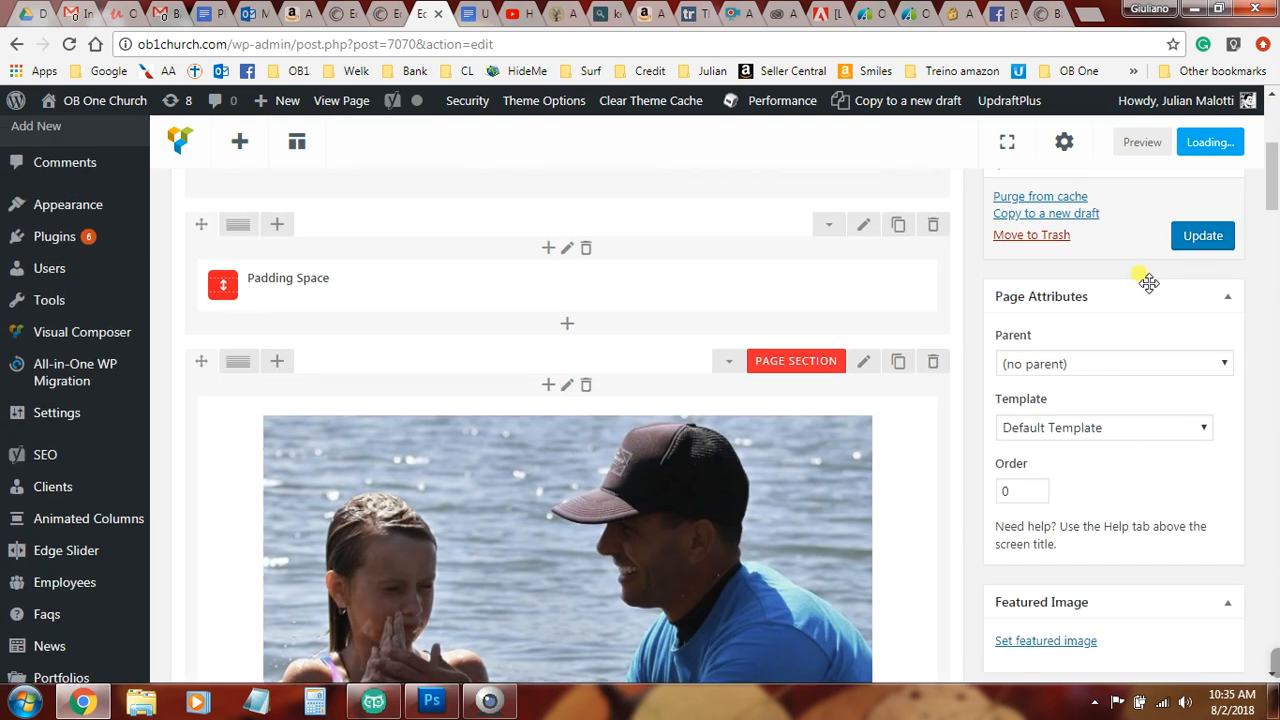
{"action": "scroll", "coordinate": [975, 260], "scroll_direction": "down", "scroll_amount": 2}
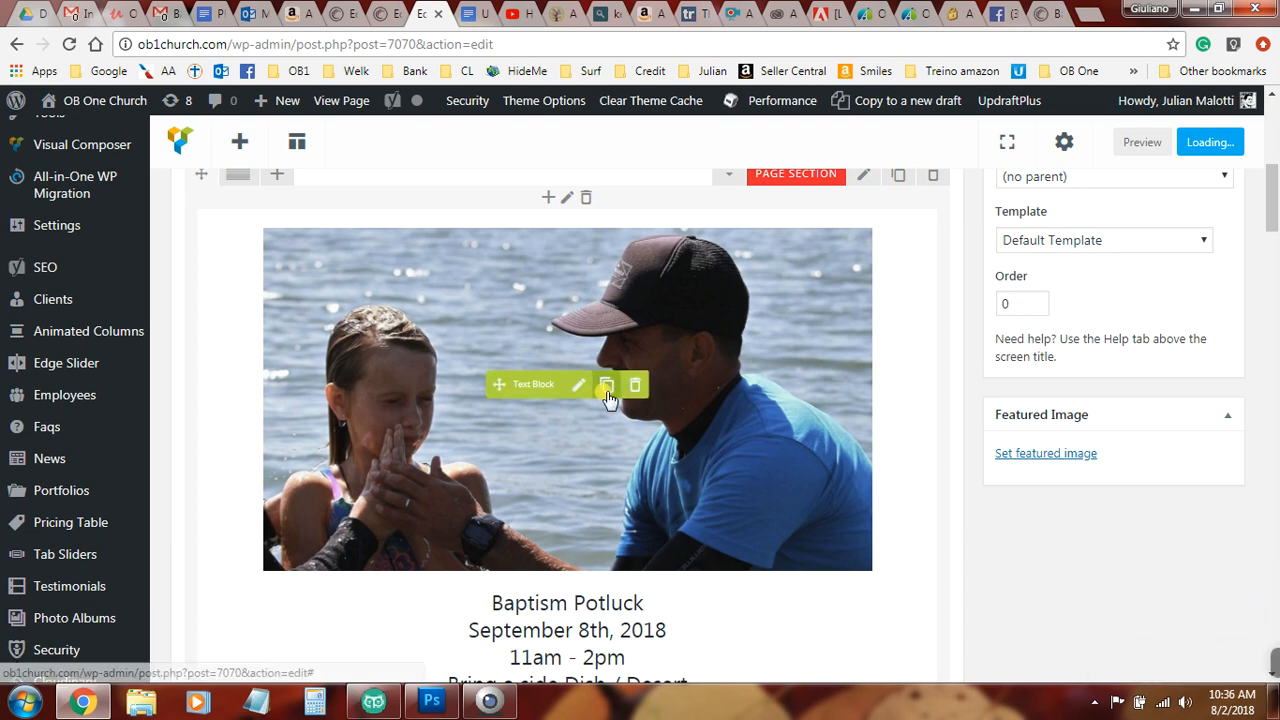
Step: Switch to the Baptism slide's editor and locate the Edge Slider section in the admin navigation
{"action": "left_click", "coordinate": [343, 12]}
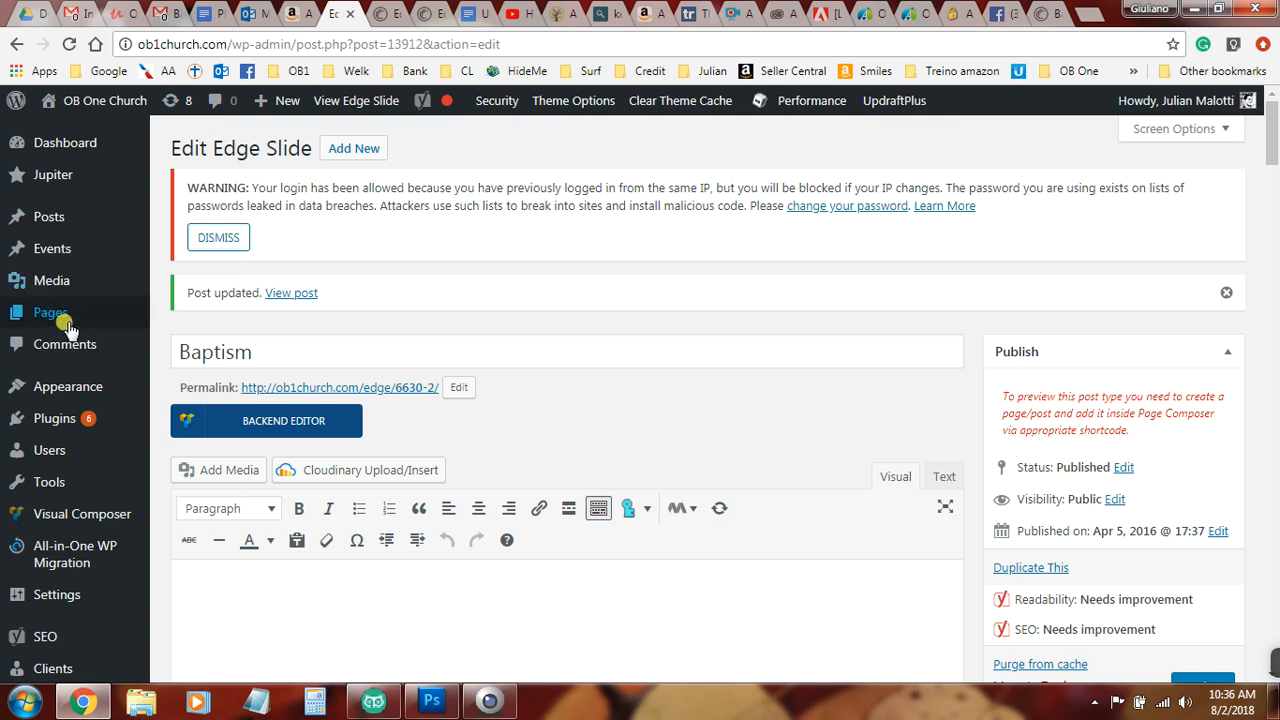
{"action": "scroll", "coordinate": [45, 325], "scroll_direction": "down", "scroll_amount": 1}
{"action": "scroll", "coordinate": [115, 435], "scroll_direction": "down", "scroll_amount": 2}
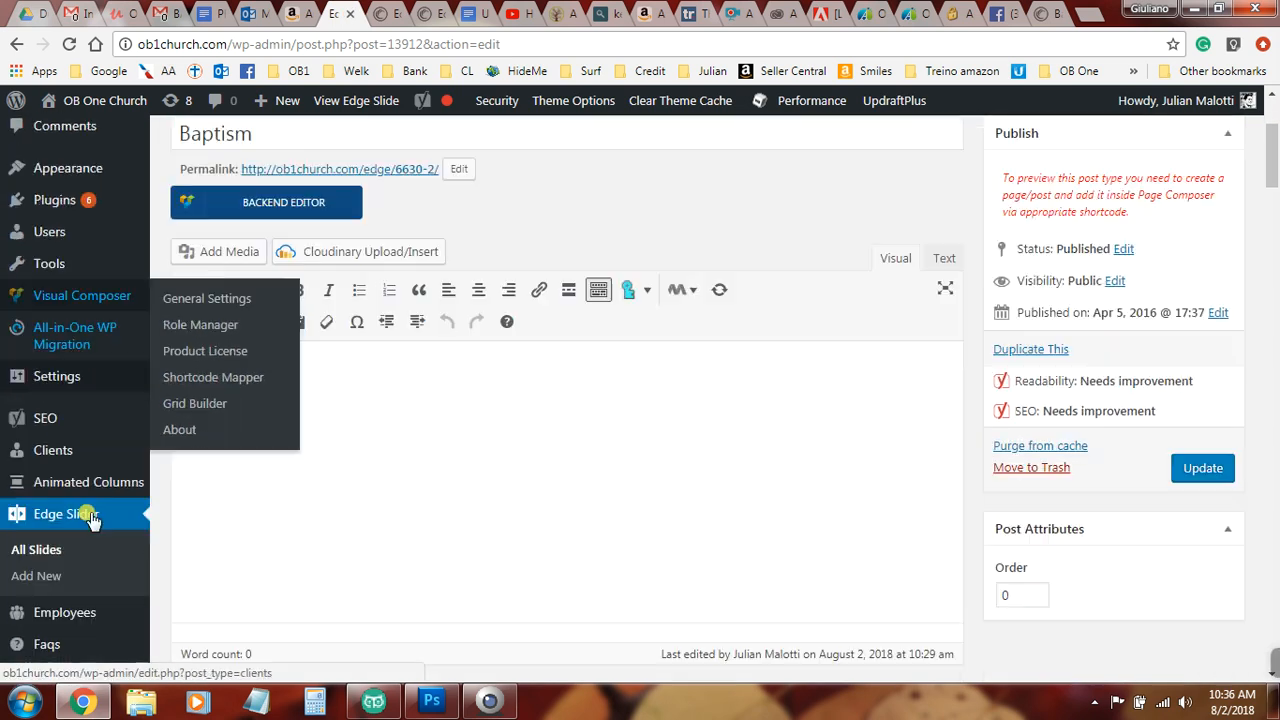
{"action": "scroll", "coordinate": [230, 475], "scroll_direction": "up", "scroll_amount": 3}
{"action": "scroll", "coordinate": [247, 470], "scroll_direction": "up", "scroll_amount": 1}
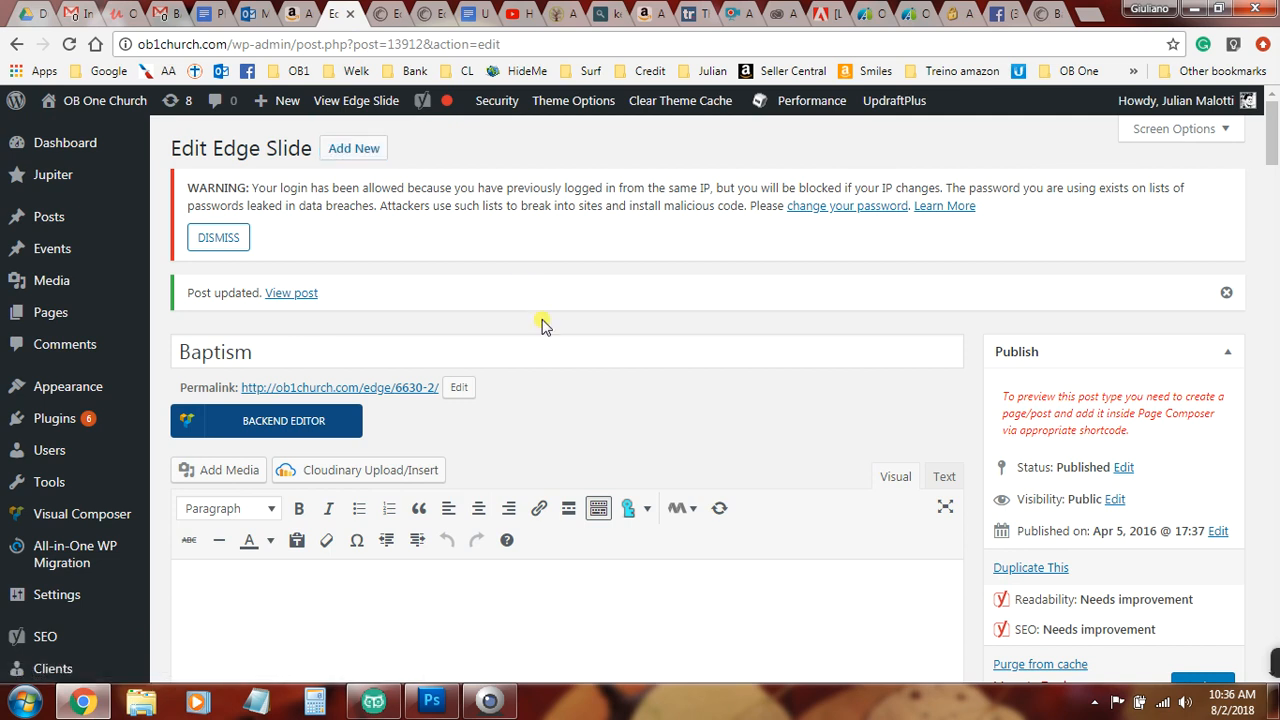
Step: Review the Baptism slide's image, caption title, caption description and button settings
{"action": "scroll", "coordinate": [541, 325], "scroll_direction": "down", "scroll_amount": 1}
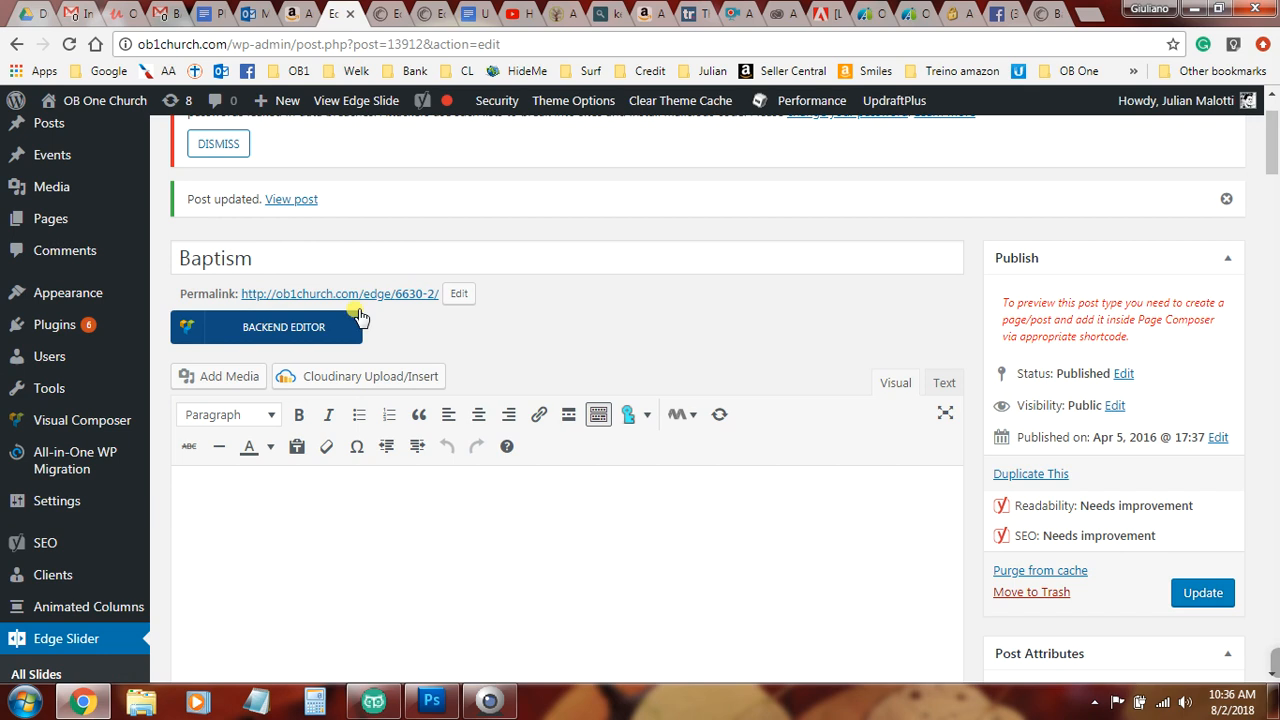
{"action": "scroll", "coordinate": [620, 380], "scroll_direction": "down", "scroll_amount": 6}
{"action": "scroll", "coordinate": [624, 392], "scroll_direction": "down", "scroll_amount": 12}
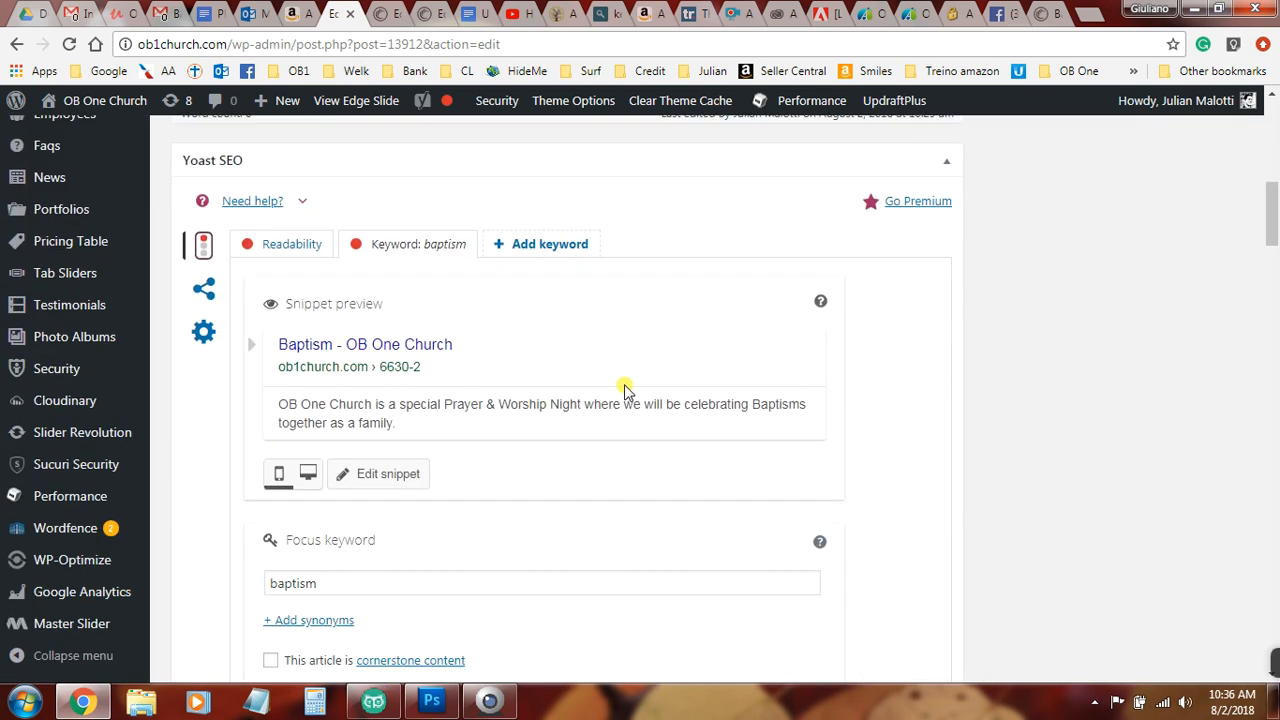
{"action": "scroll", "coordinate": [624, 390], "scroll_direction": "down", "scroll_amount": 1}
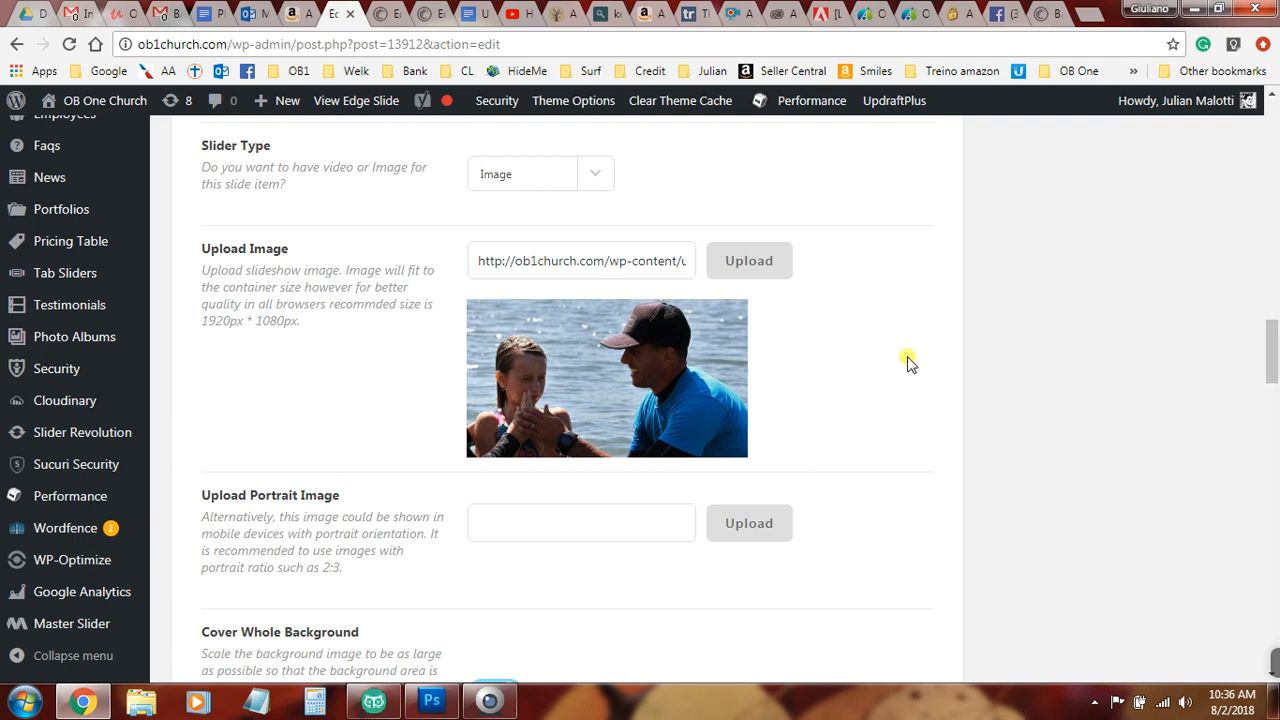
{"action": "scroll", "coordinate": [908, 363], "scroll_direction": "down", "scroll_amount": 15}
{"action": "scroll", "coordinate": [908, 363], "scroll_direction": "down", "scroll_amount": 3}
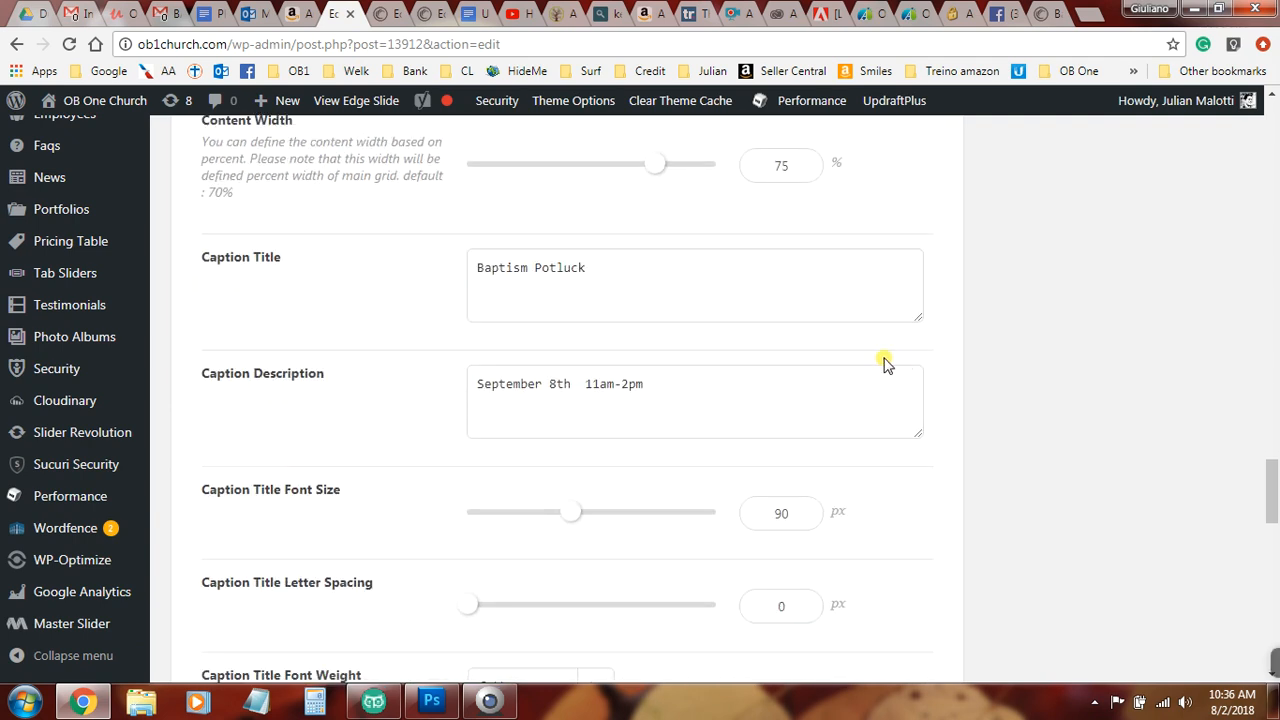
{"action": "left_click_drag", "start_coordinate": [507, 268], "coordinate": [464, 266]}
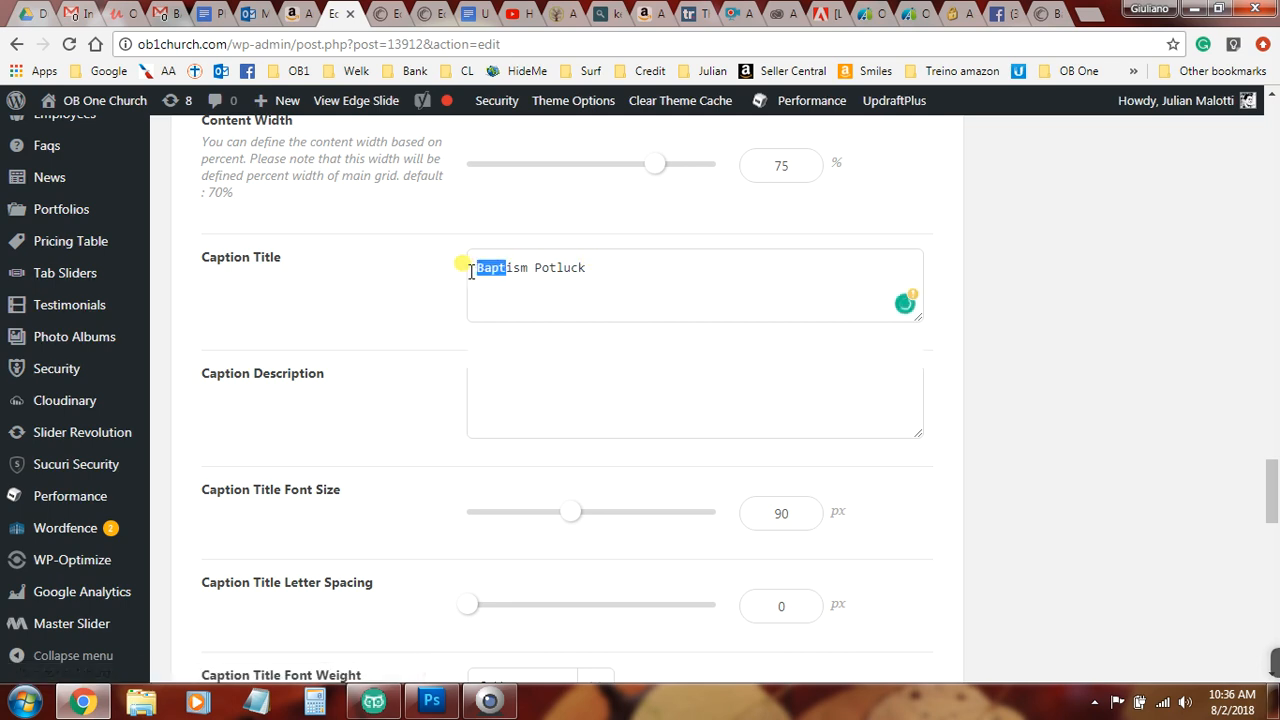
{"action": "left_click", "coordinate": [645, 380]}
{"action": "scroll", "coordinate": [374, 378], "scroll_direction": "down", "scroll_amount": 3}
{"action": "scroll", "coordinate": [374, 378], "scroll_direction": "down", "scroll_amount": 1}
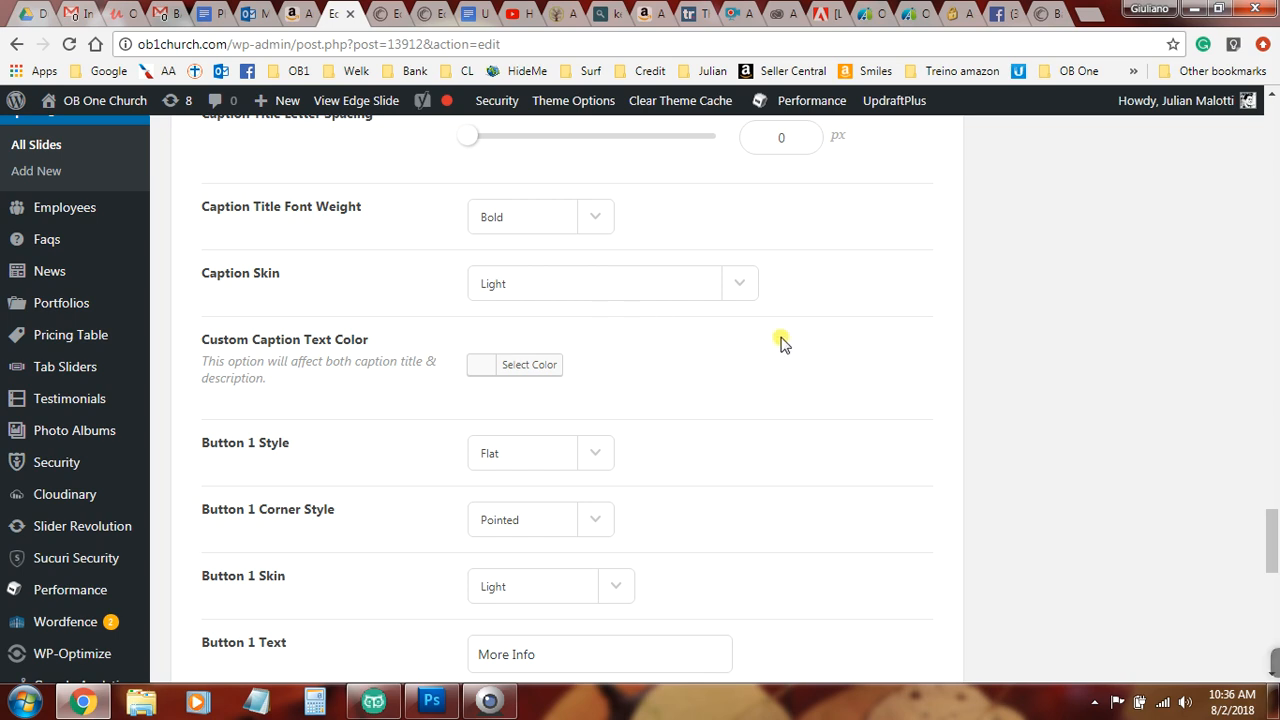
Step: Reload the live Baptism page once more and recheck the update status in its editor
{"action": "left_click", "coordinate": [1046, 12]}
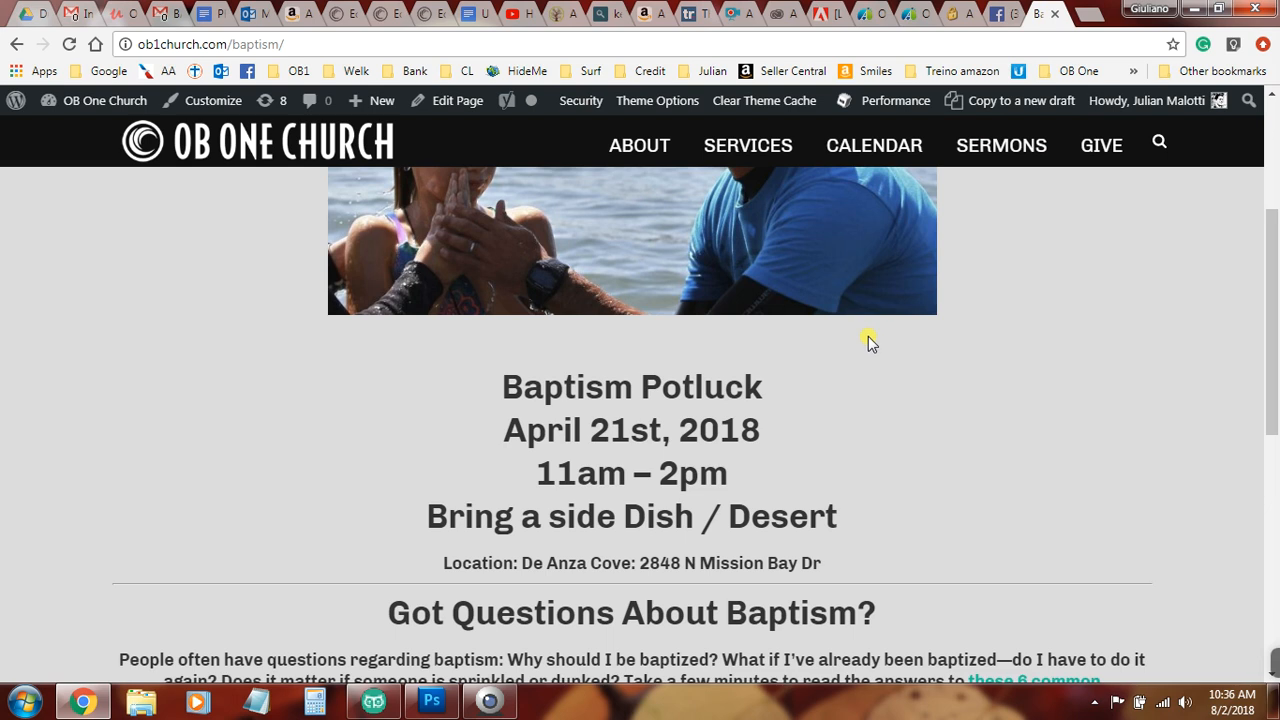
{"action": "left_click", "coordinate": [69, 45]}
{"action": "left_click", "coordinate": [432, 10]}
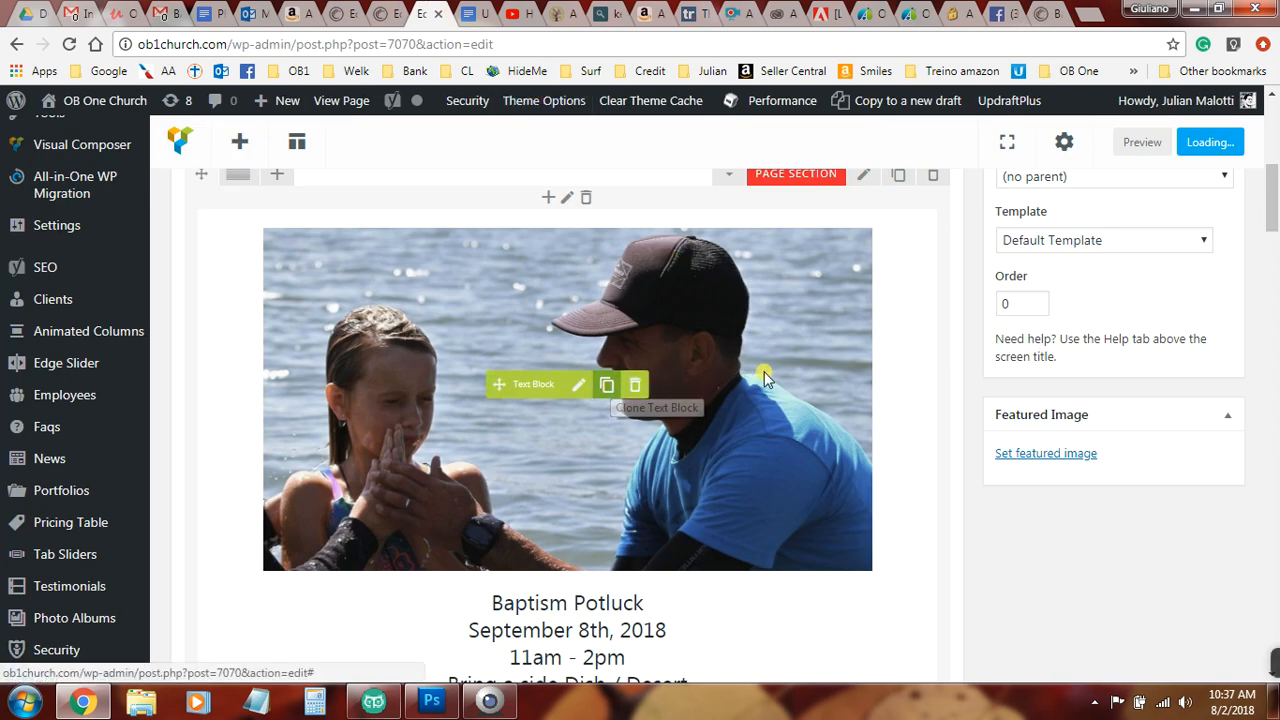
{"action": "mouse_move", "coordinate": [1270, 661]}
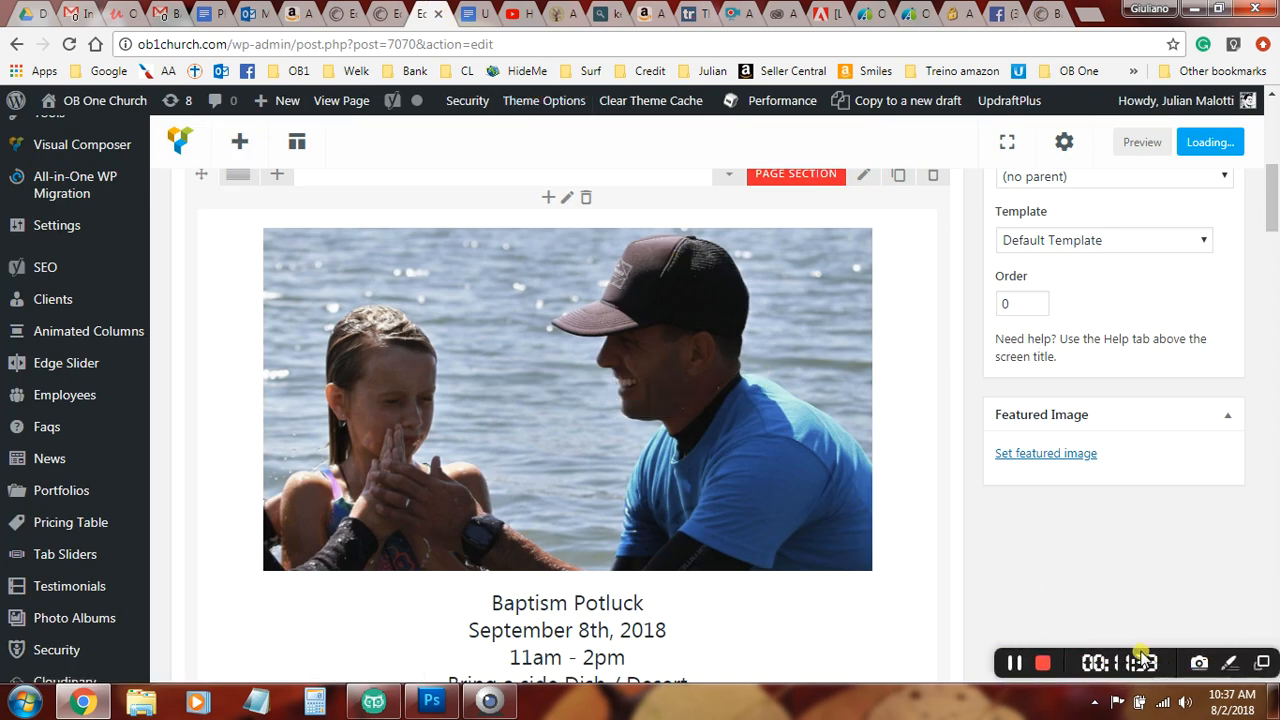